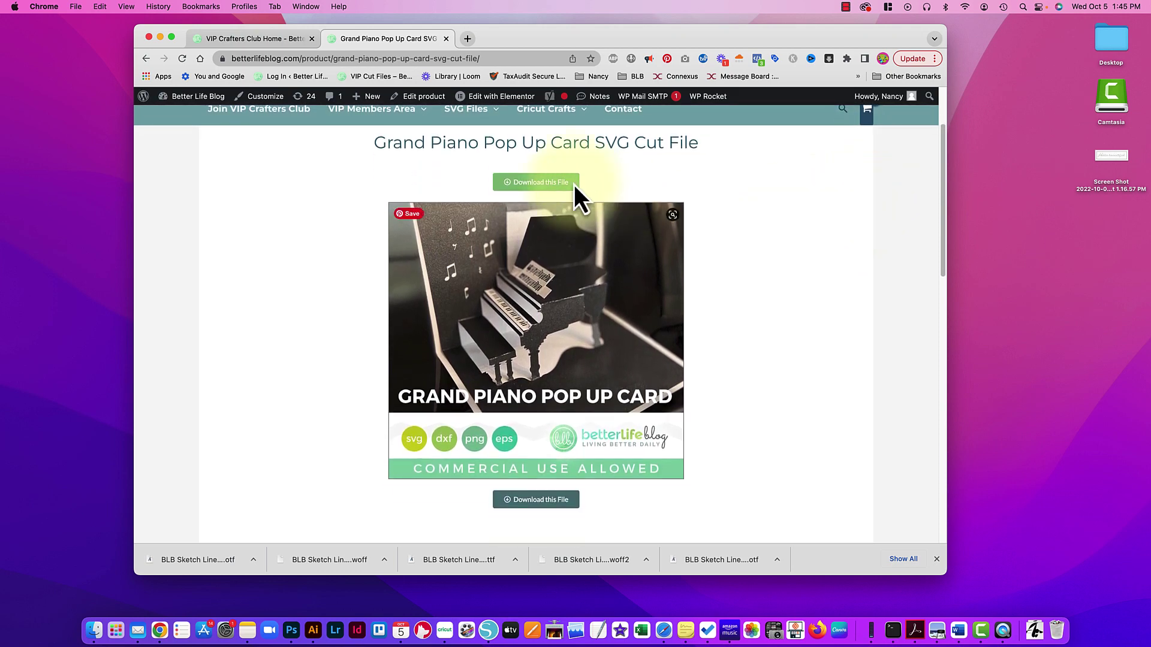
Review the two ways to unlock the cut file on the Grand Piano Pop Up Card product page.
scroll(766, 407, down, 1)
scroll(765, 405, down, 10)
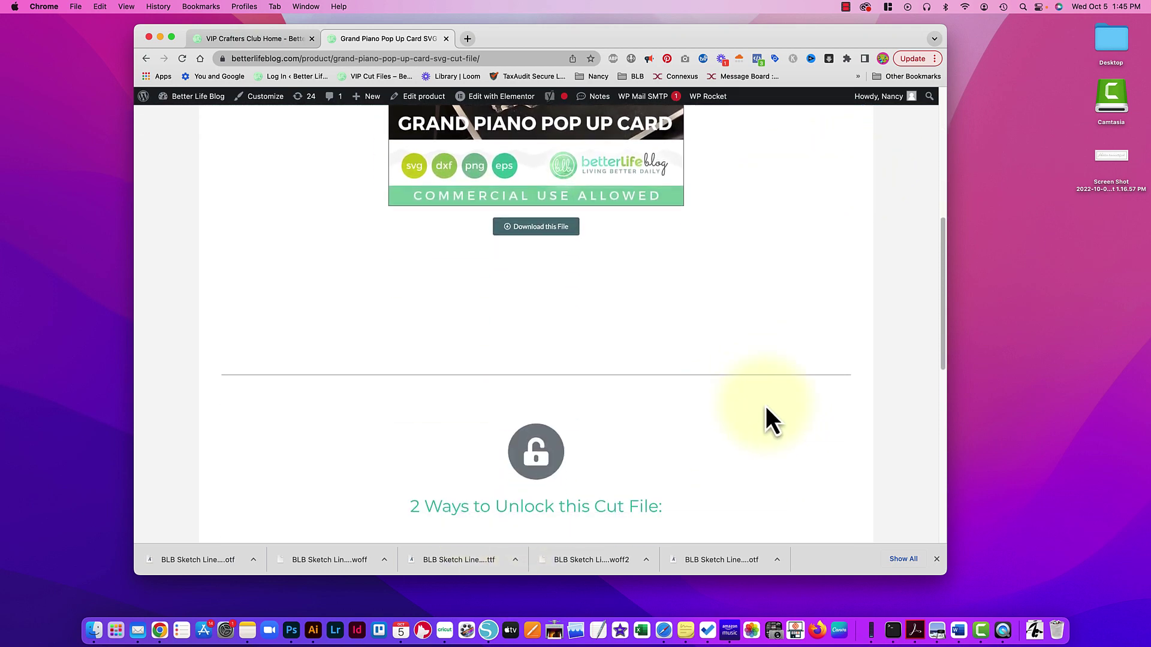
scroll(803, 347, up, 1)
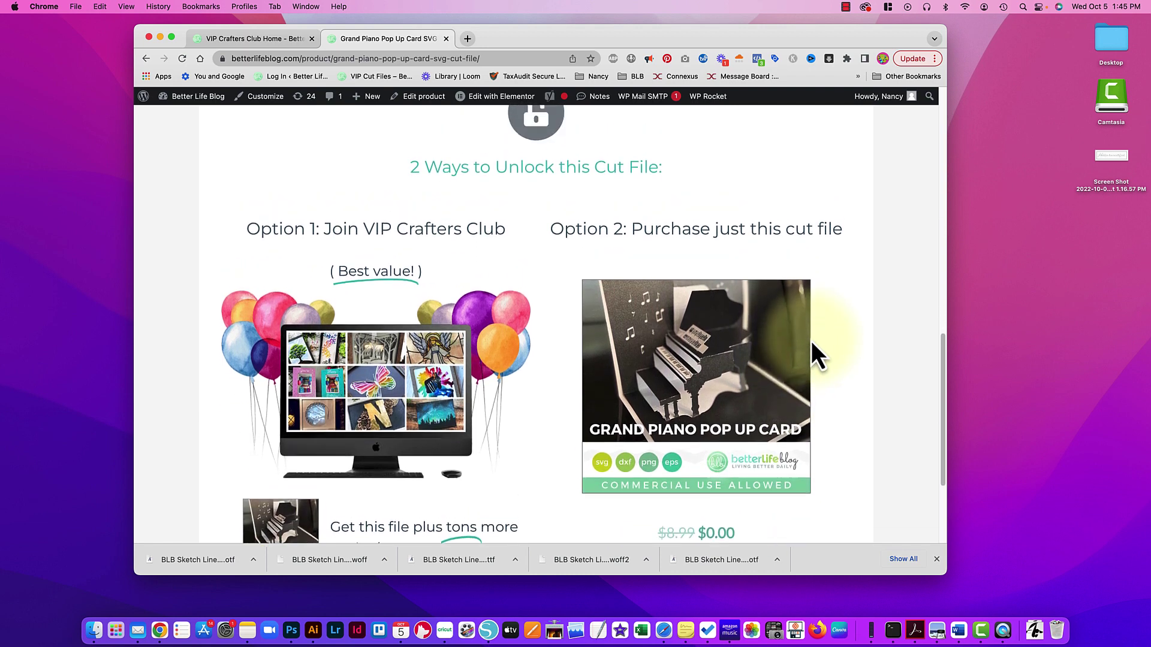
scroll(815, 351, down, 1)
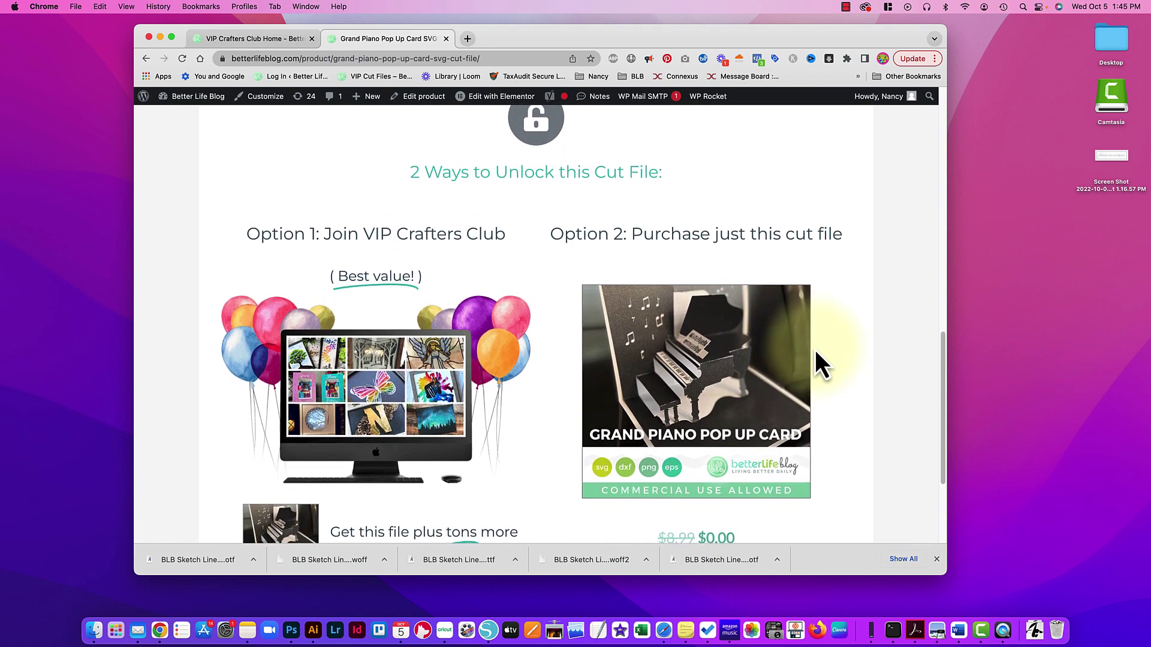
scroll(815, 346, down, 4)
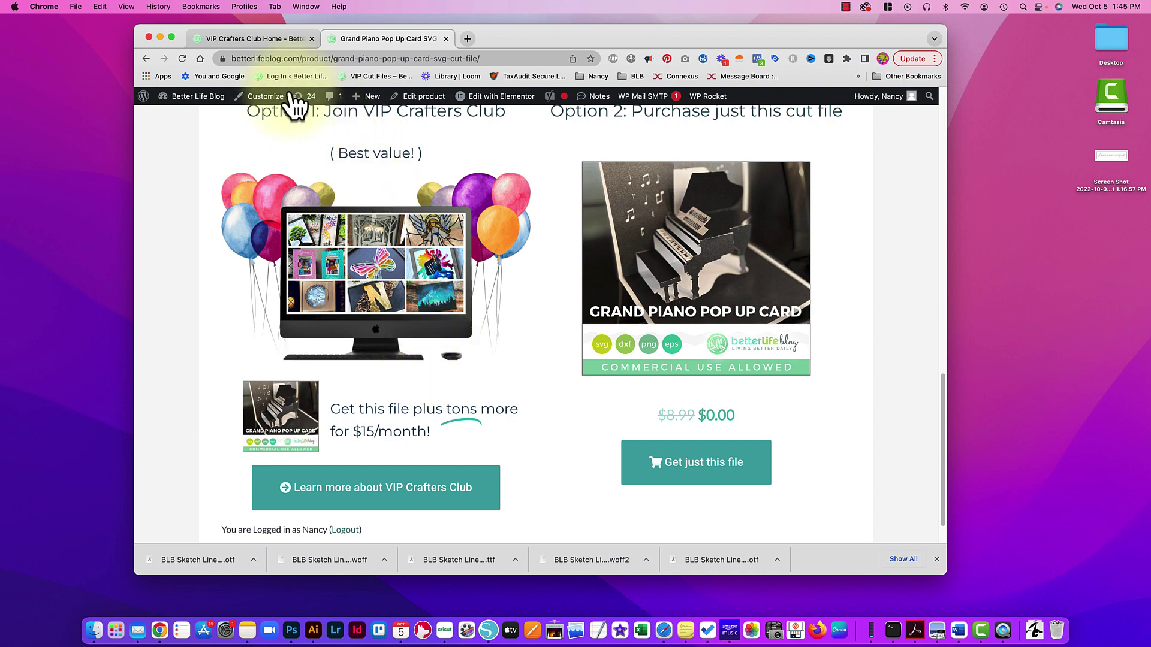
Browse the monthly projects and cut files on the VIP Crafters Club members page, from October 2022 back to March 2021.
click(256, 40)
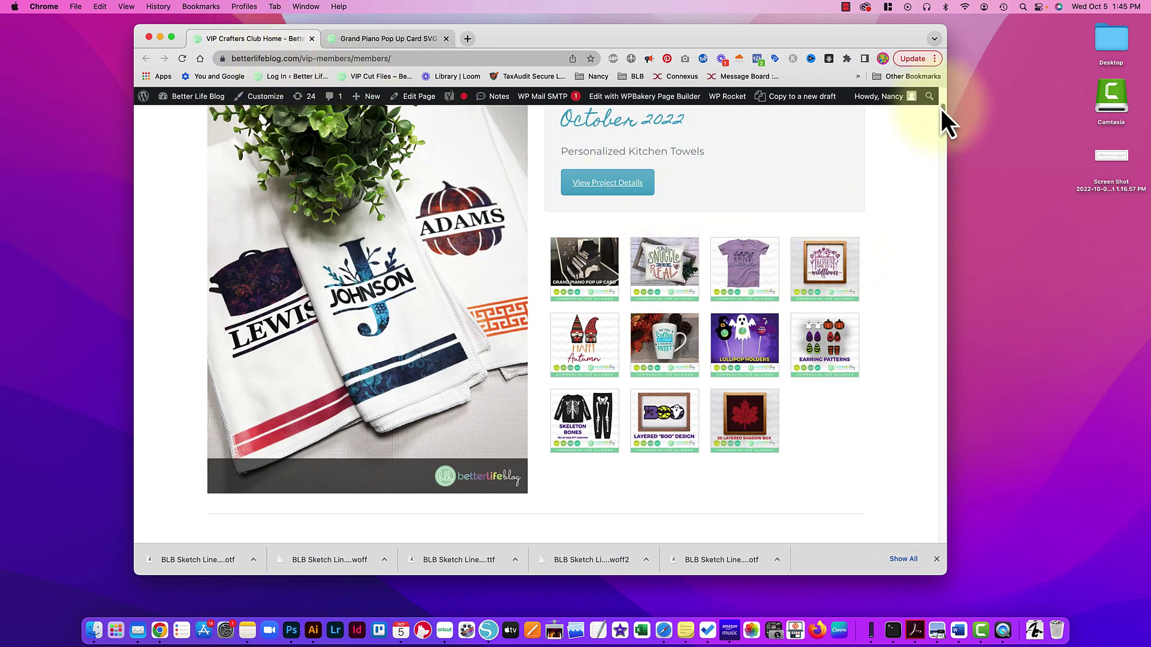
drag(943, 109, 942, 128)
scroll(922, 162, down, 20)
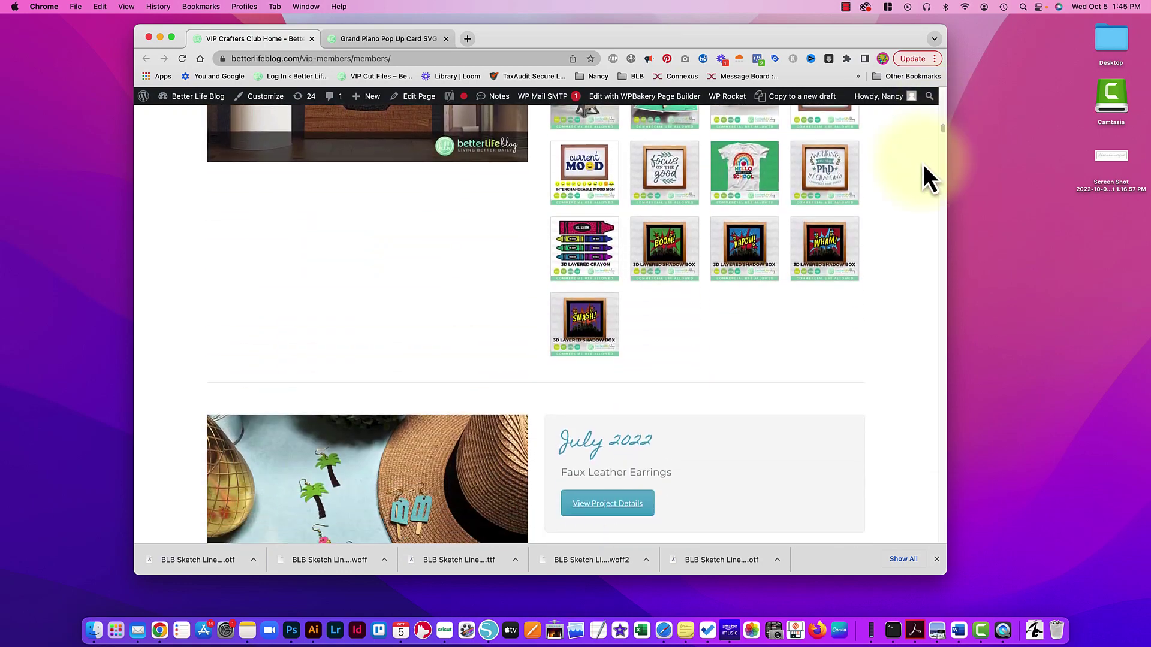
scroll(898, 193, down, 15)
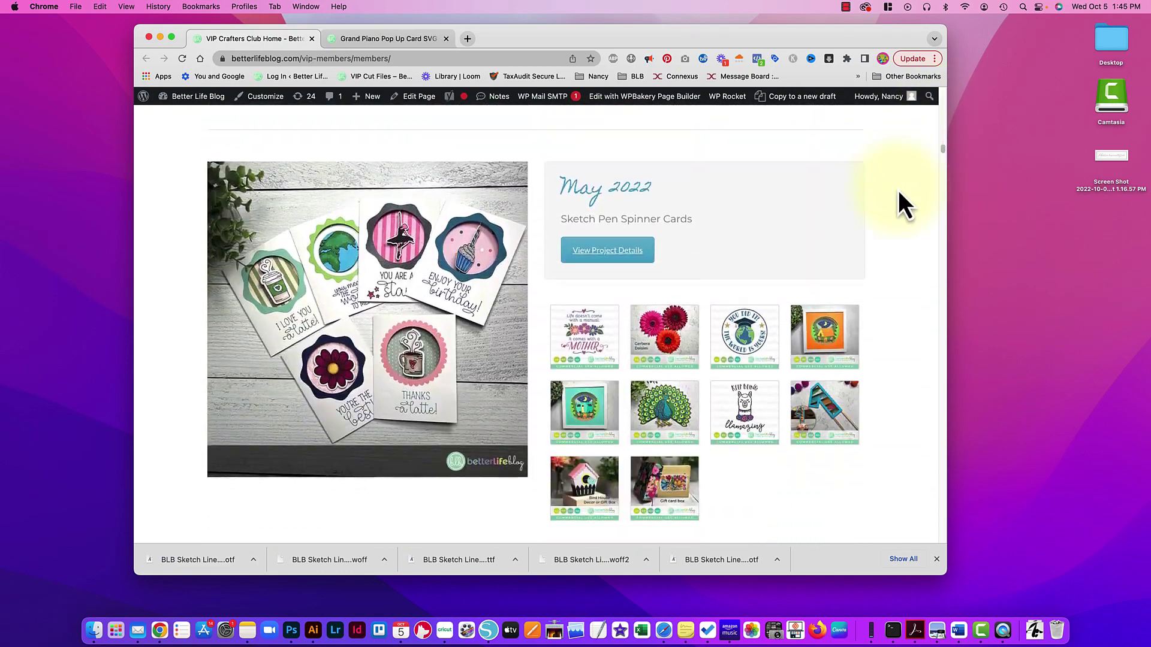
scroll(898, 189, down, 15)
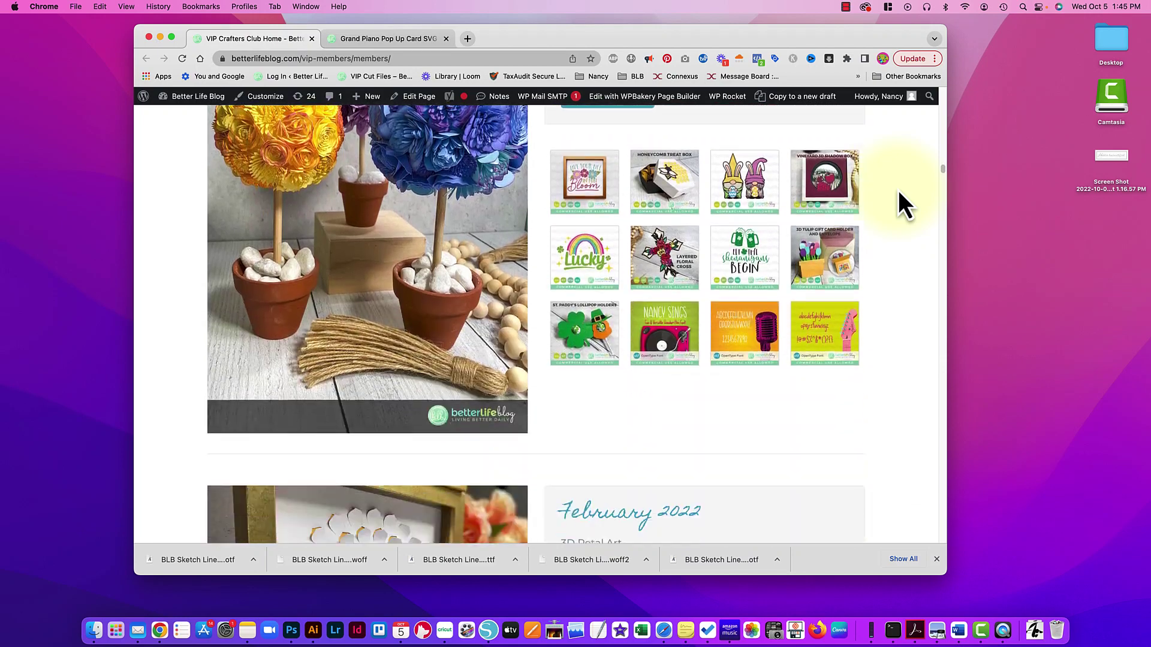
scroll(897, 189, down, 15)
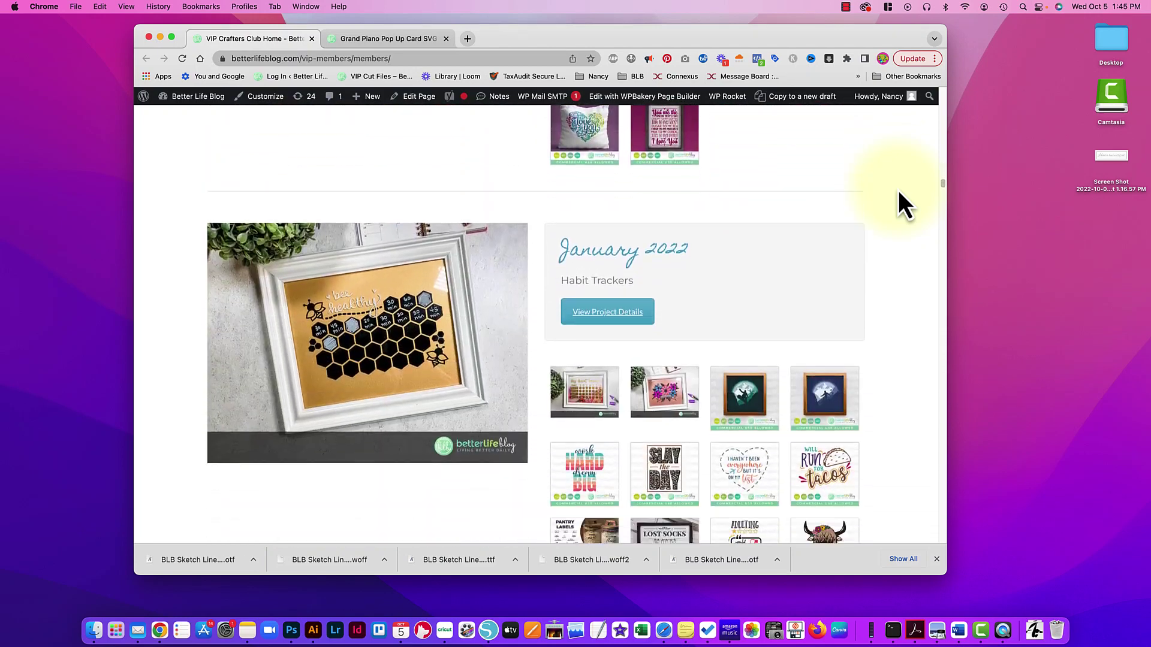
scroll(898, 189, down, 15)
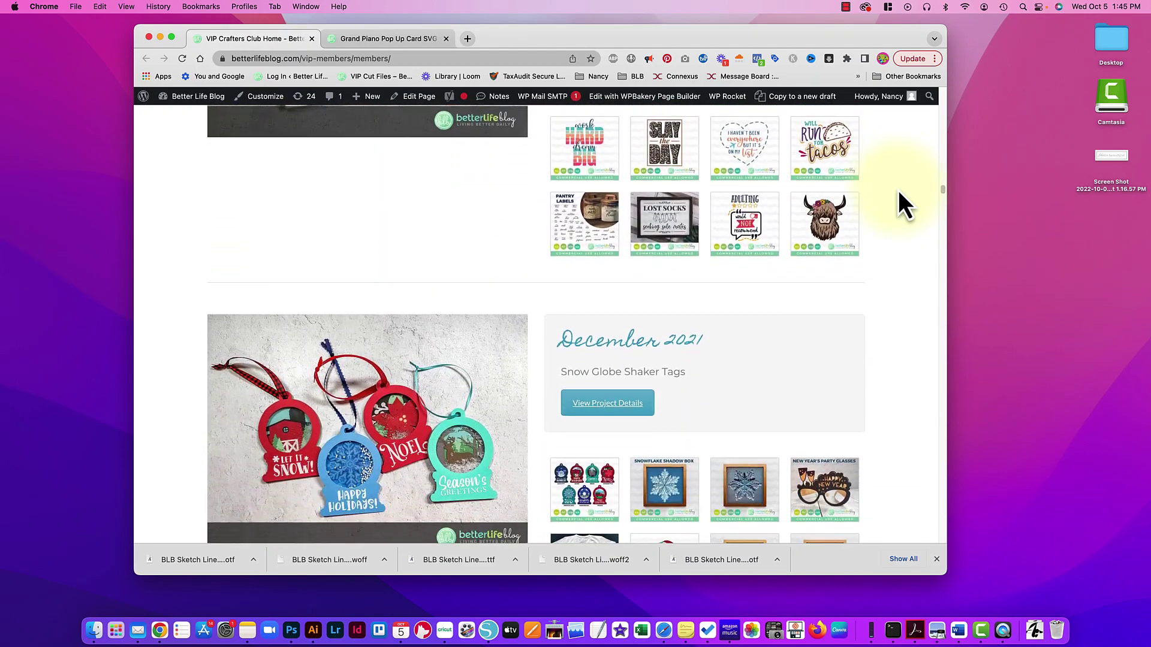
scroll(898, 189, down, 15)
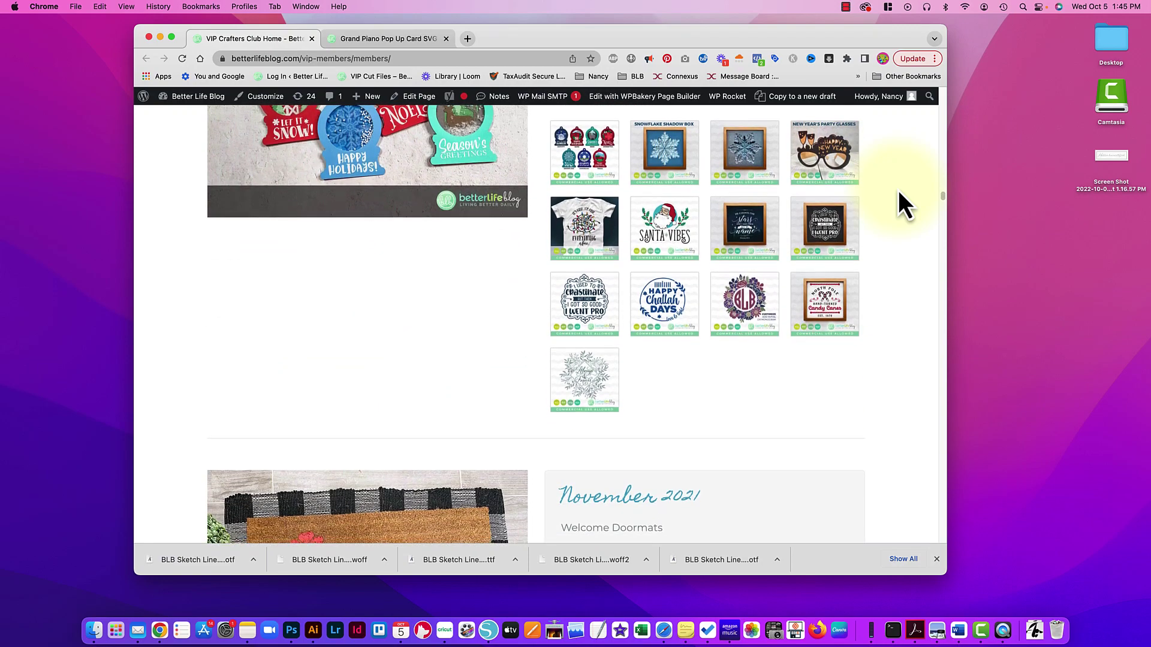
scroll(897, 189, down, 15)
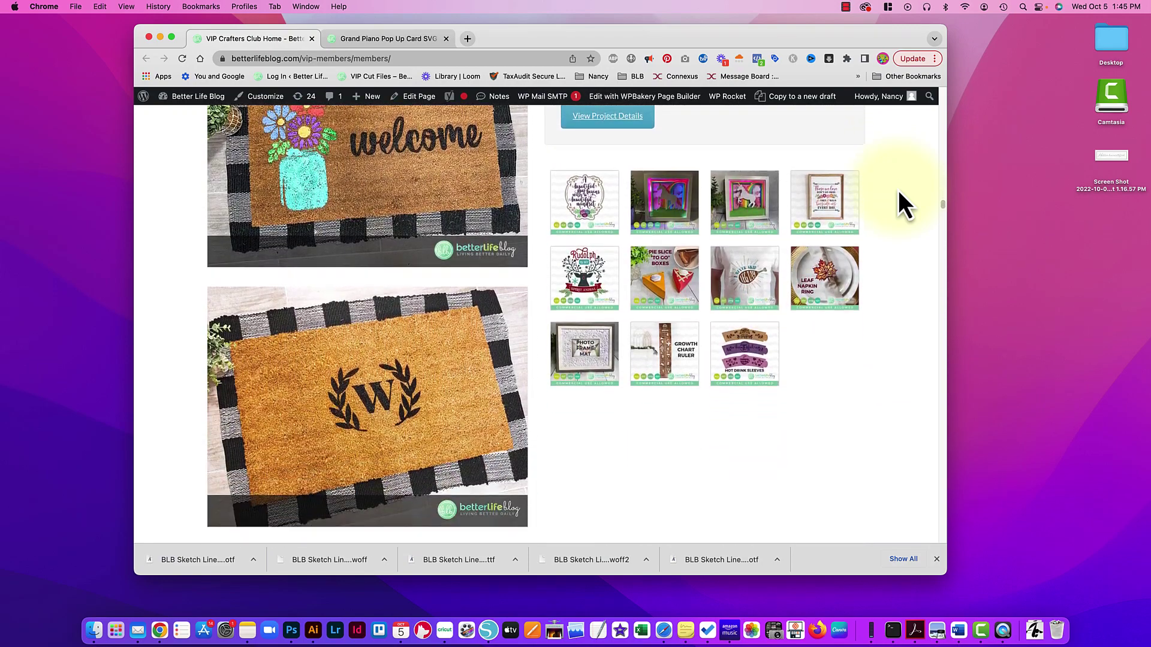
scroll(897, 190, down, 15)
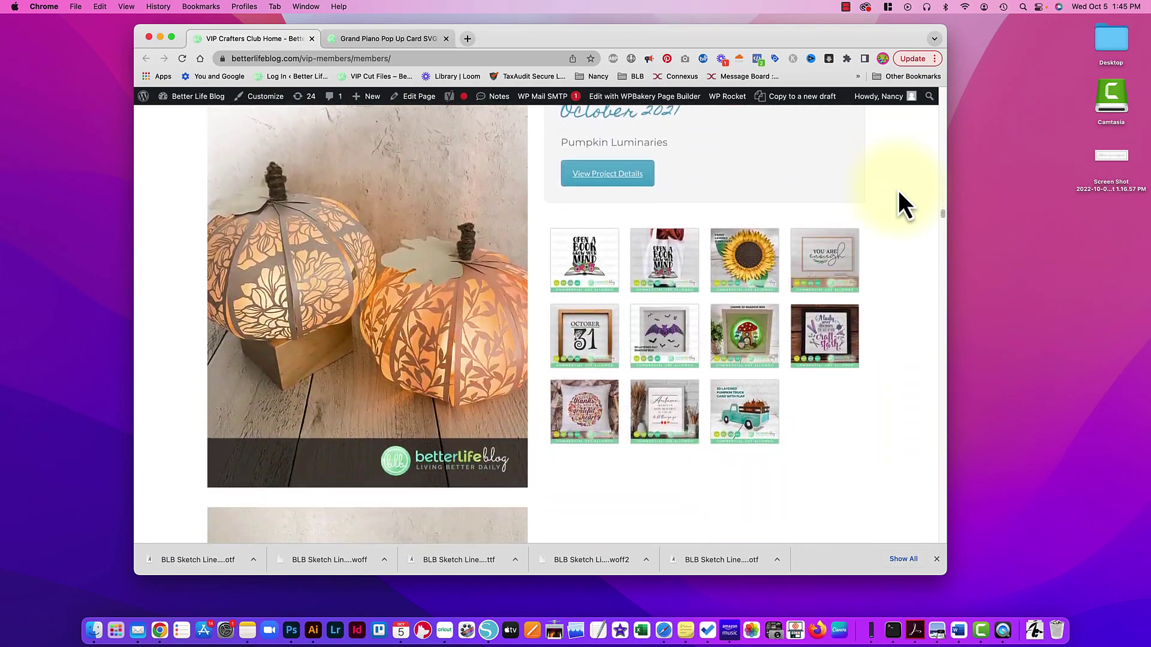
scroll(897, 190, down, 12)
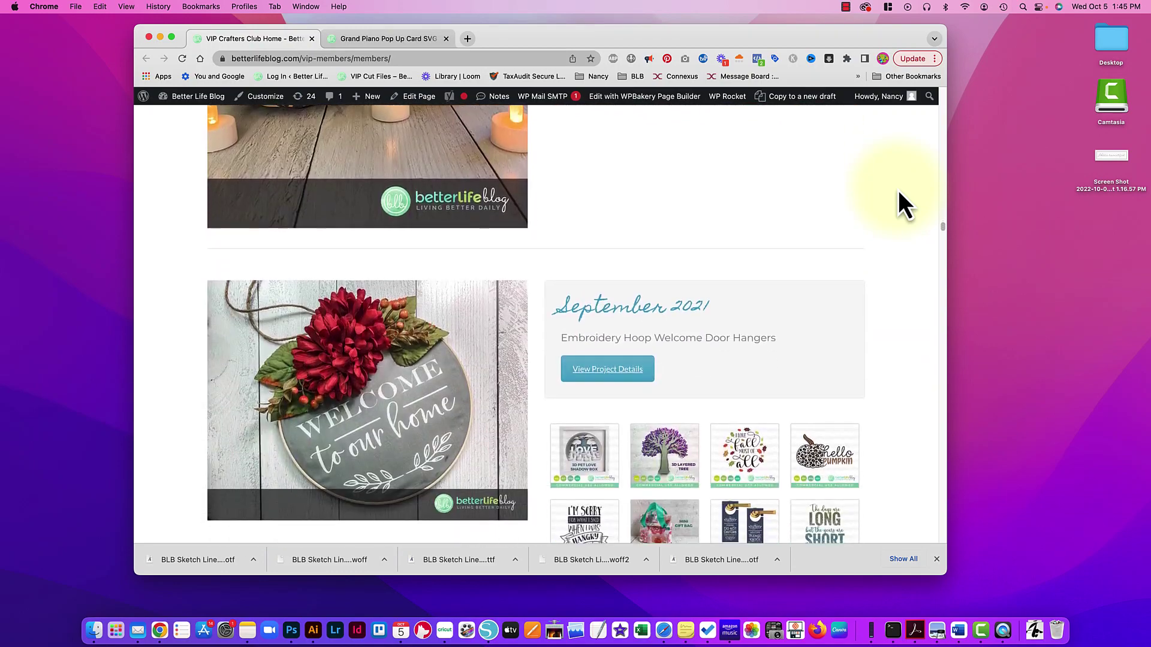
scroll(897, 190, down, 15)
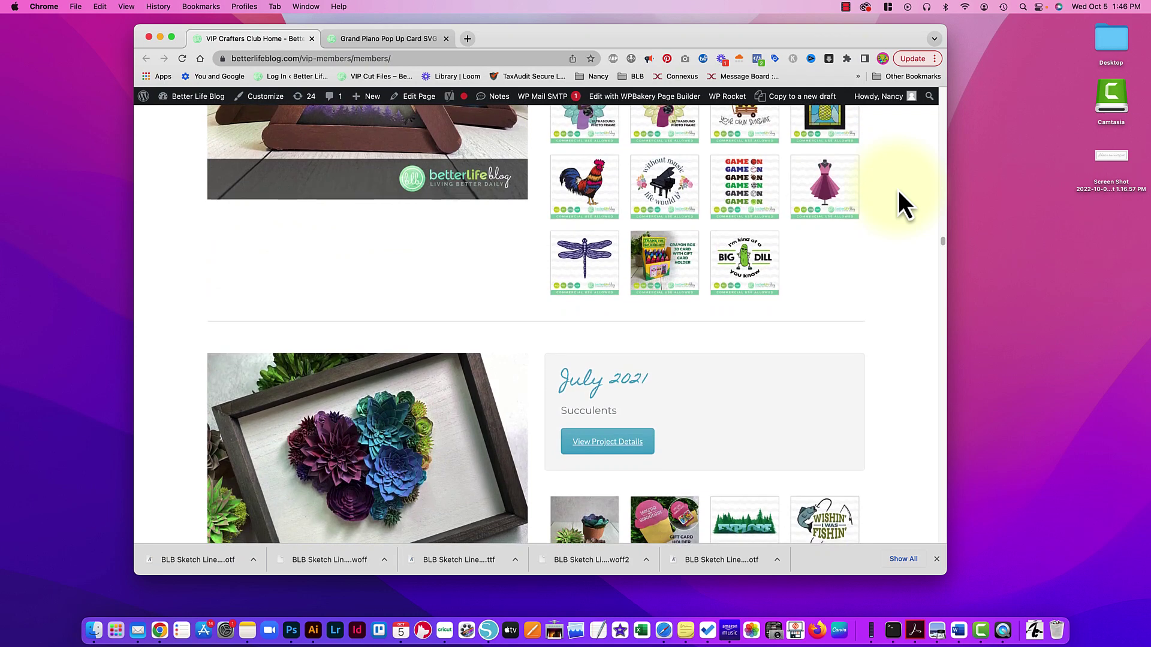
scroll(898, 189, down, 10)
scroll(898, 189, down, 5)
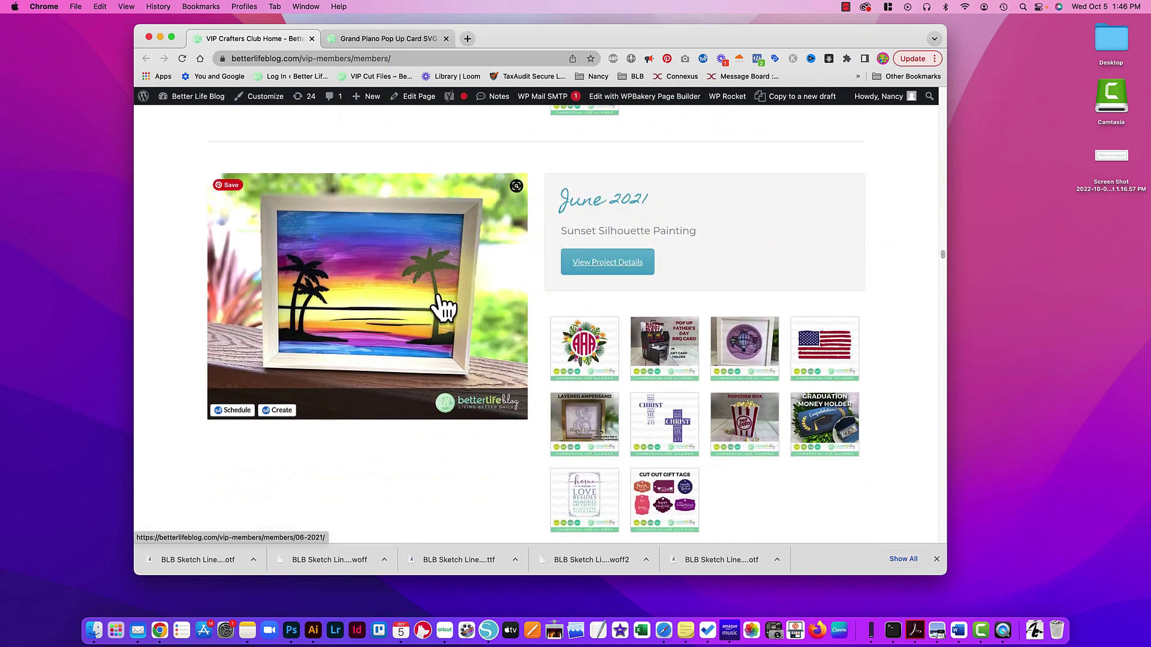
scroll(478, 329, down, 6)
scroll(488, 328, down, 3)
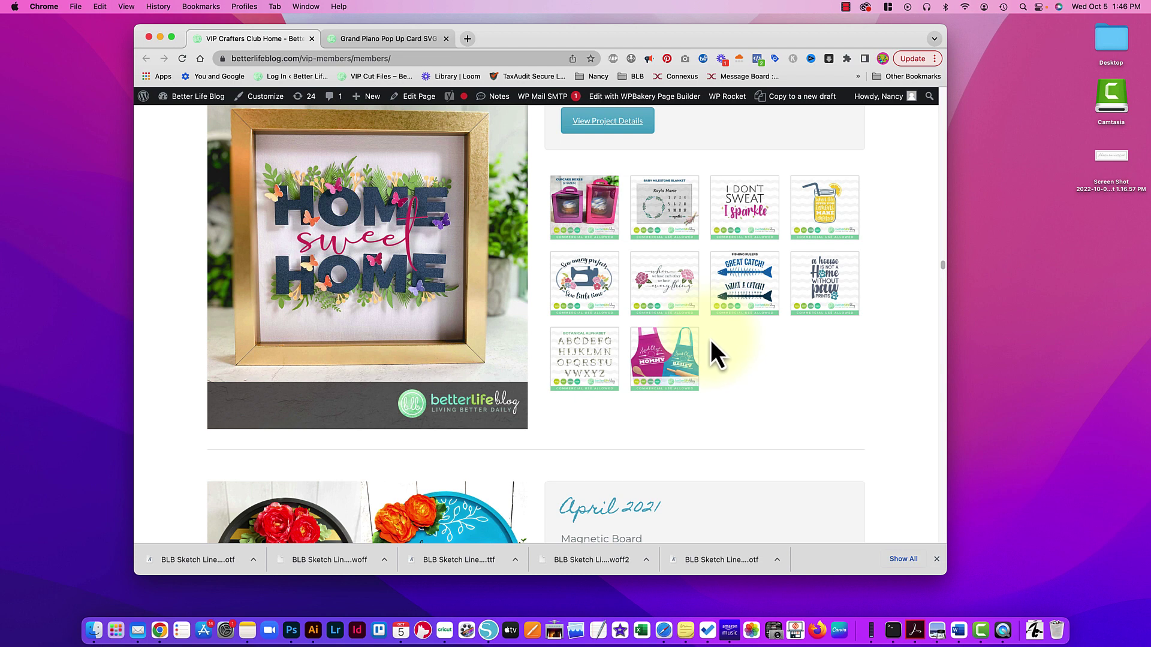
scroll(829, 402, down, 7)
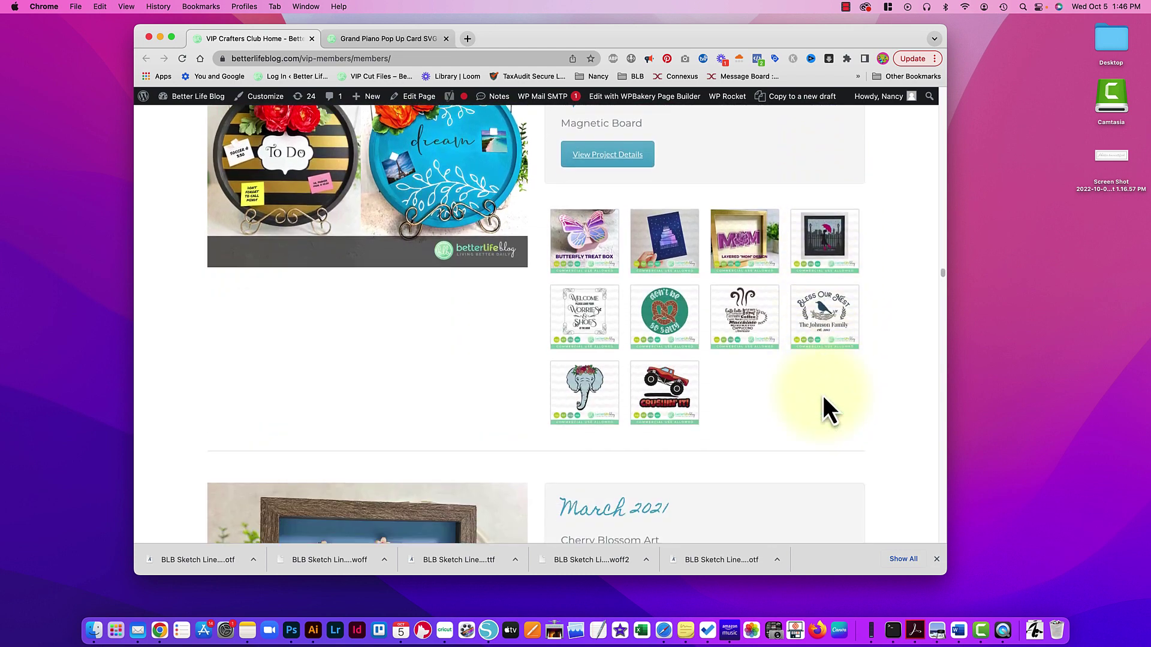
scroll(822, 396, down, 3)
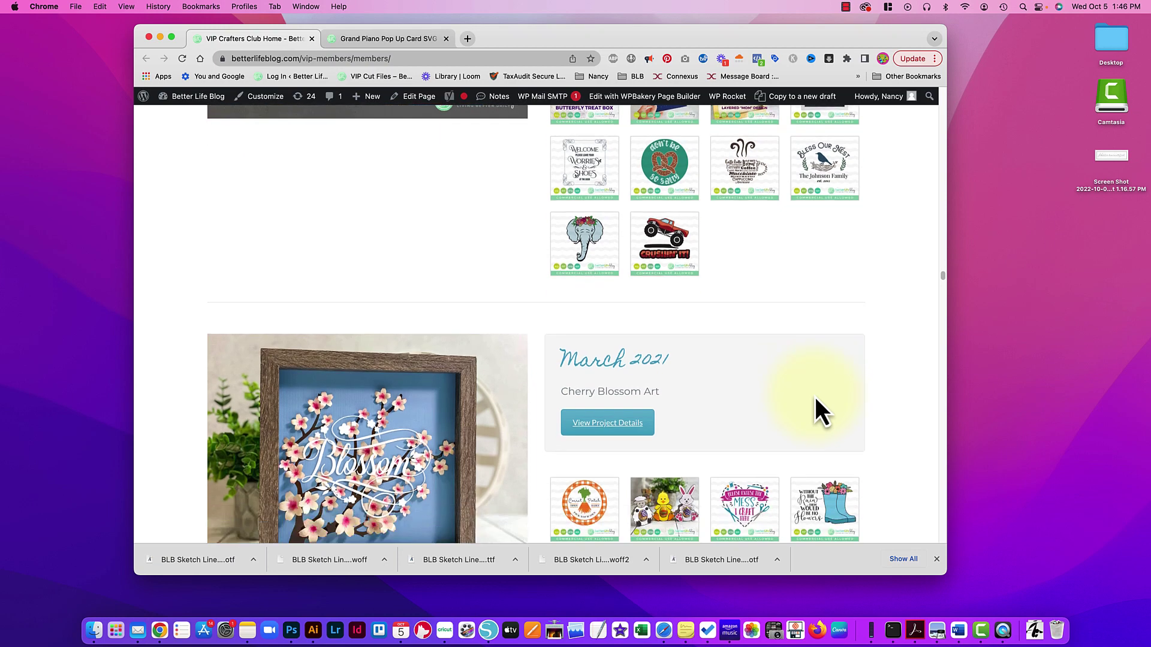
scroll(814, 394, down, 3)
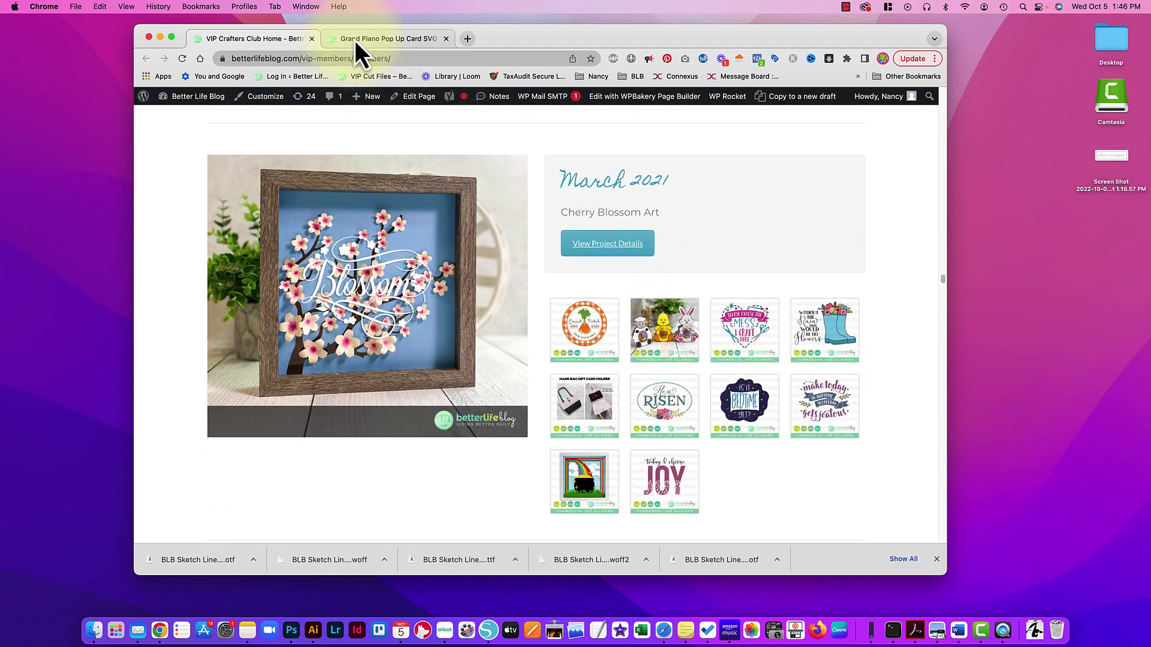
Return to the Grand Piano product page to check the single-file purchase option, and minimize the browser window.
click(367, 42)
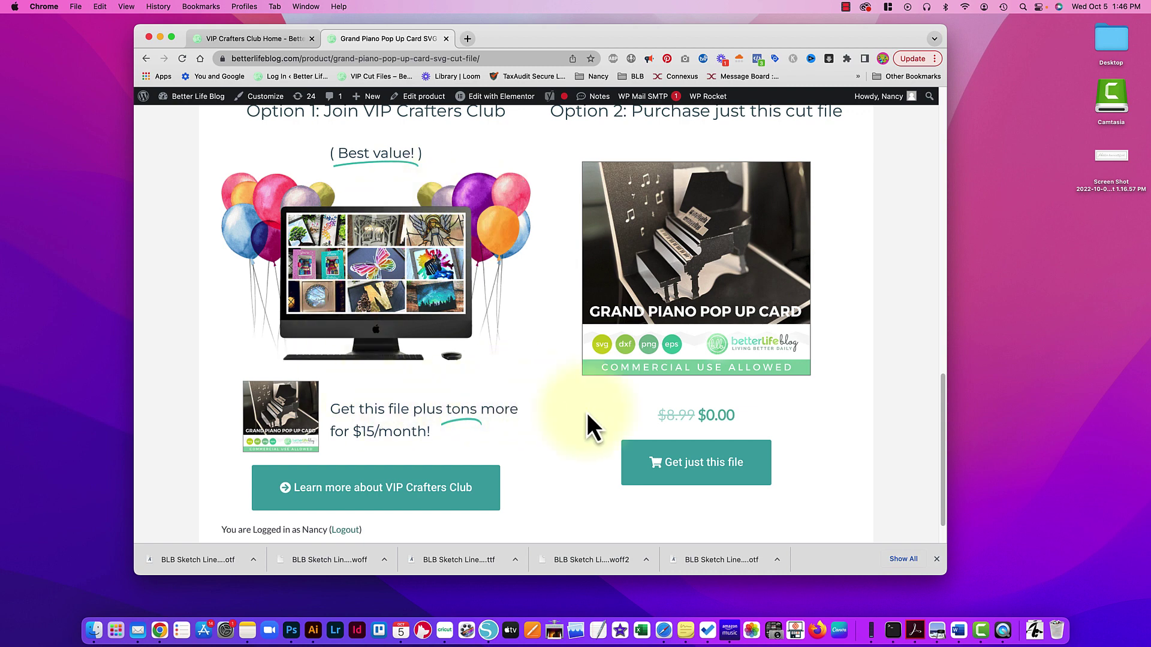
scroll(871, 414, up, 1)
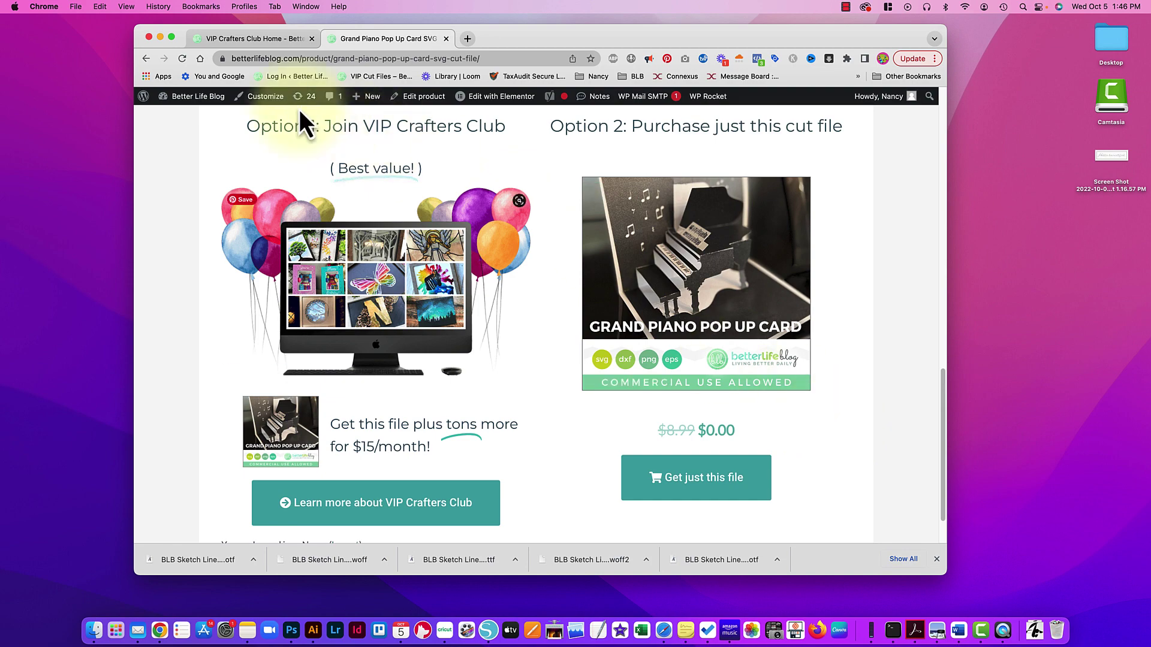
click(160, 37)
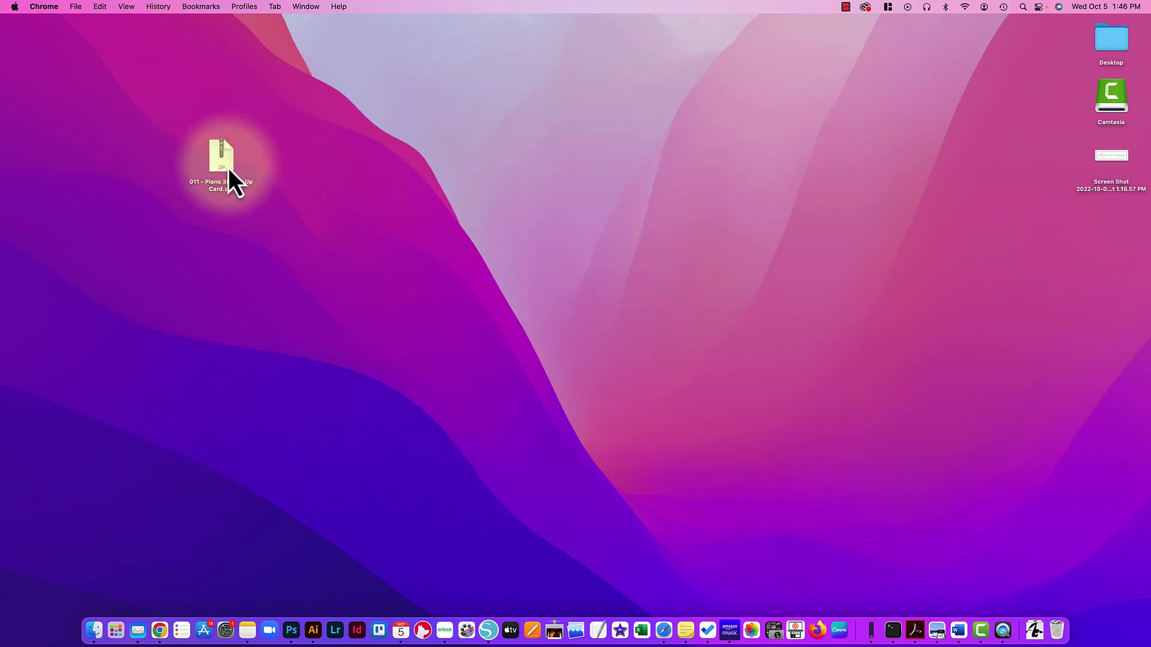
click(227, 174)
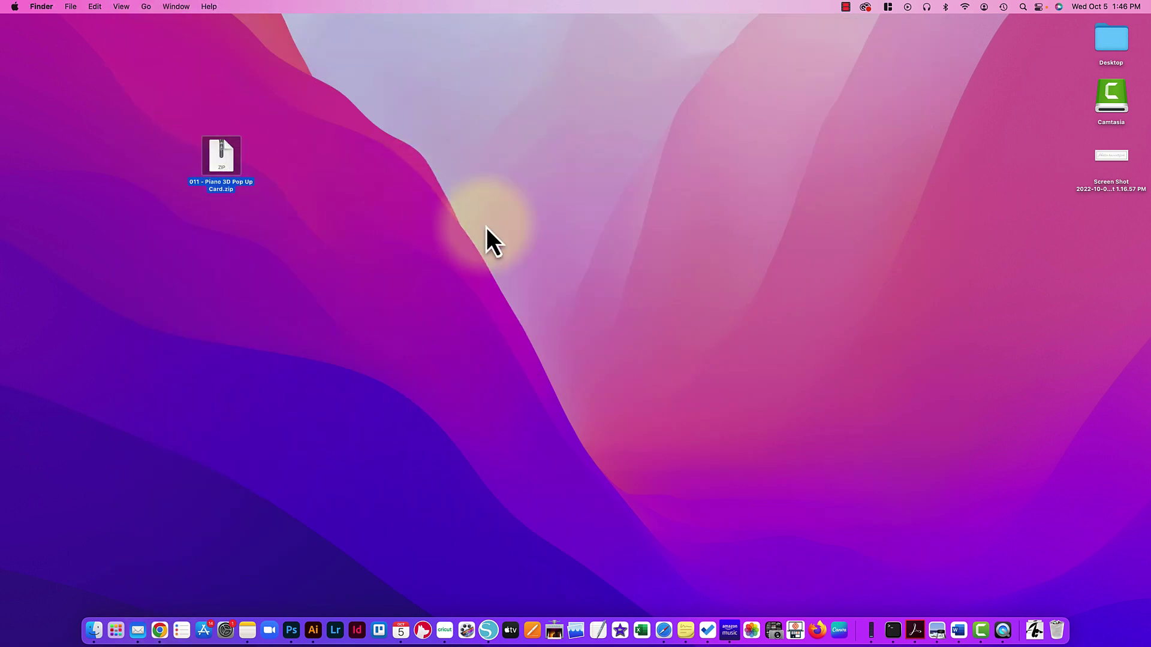
right_click(225, 166)
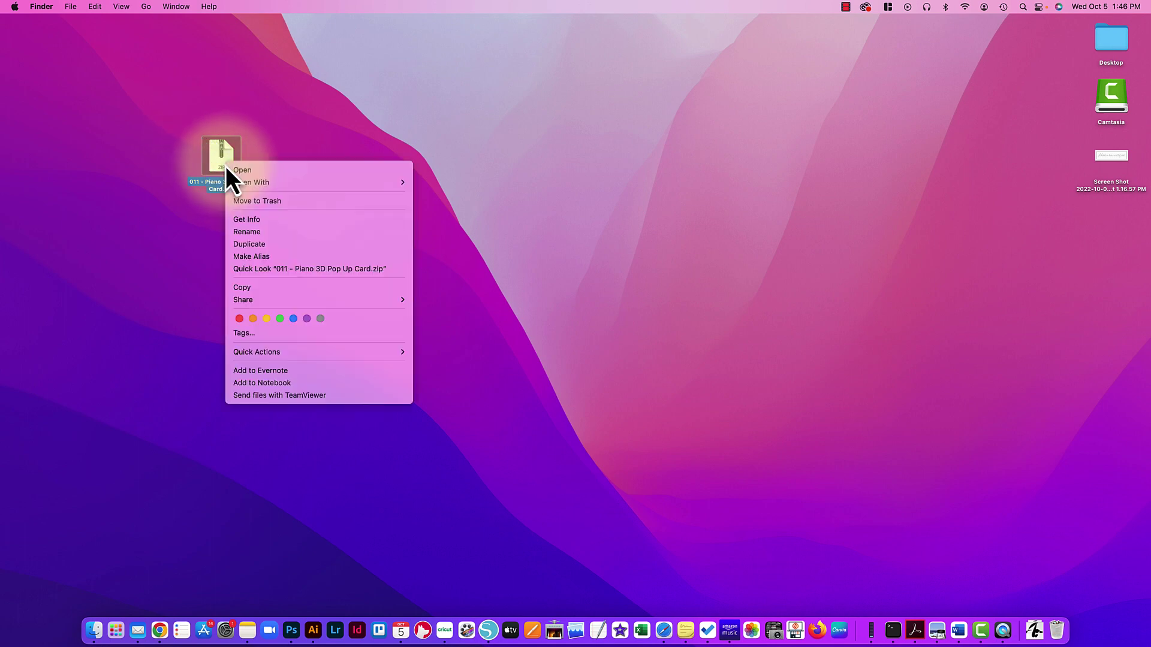
mouse_move(238, 187)
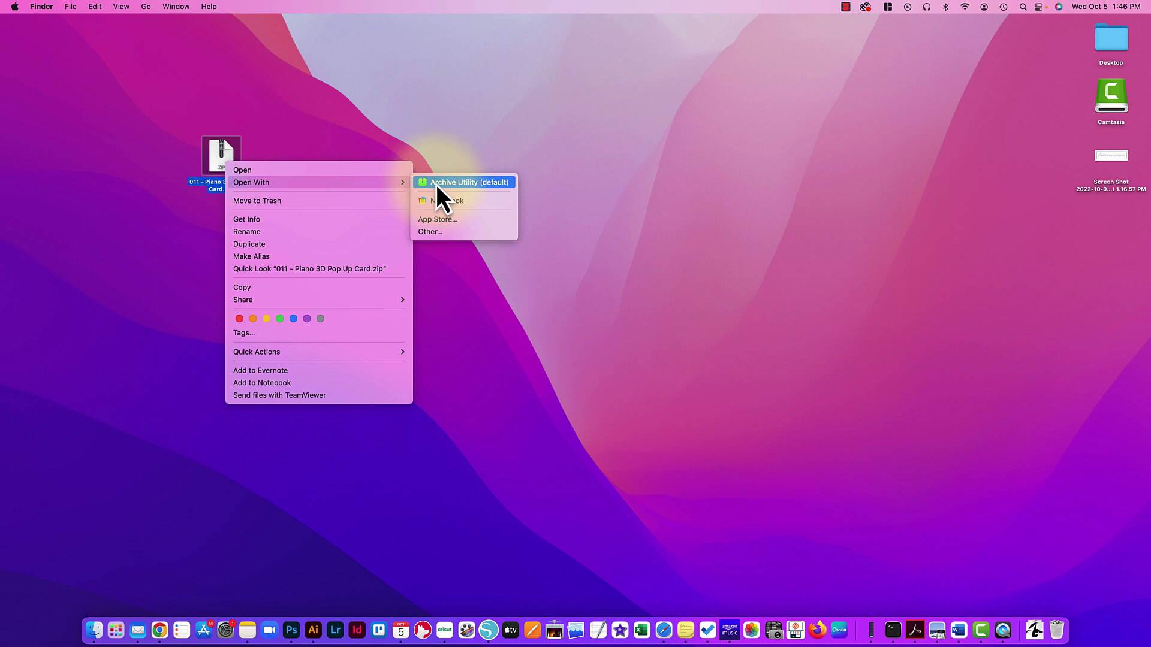
click(311, 134)
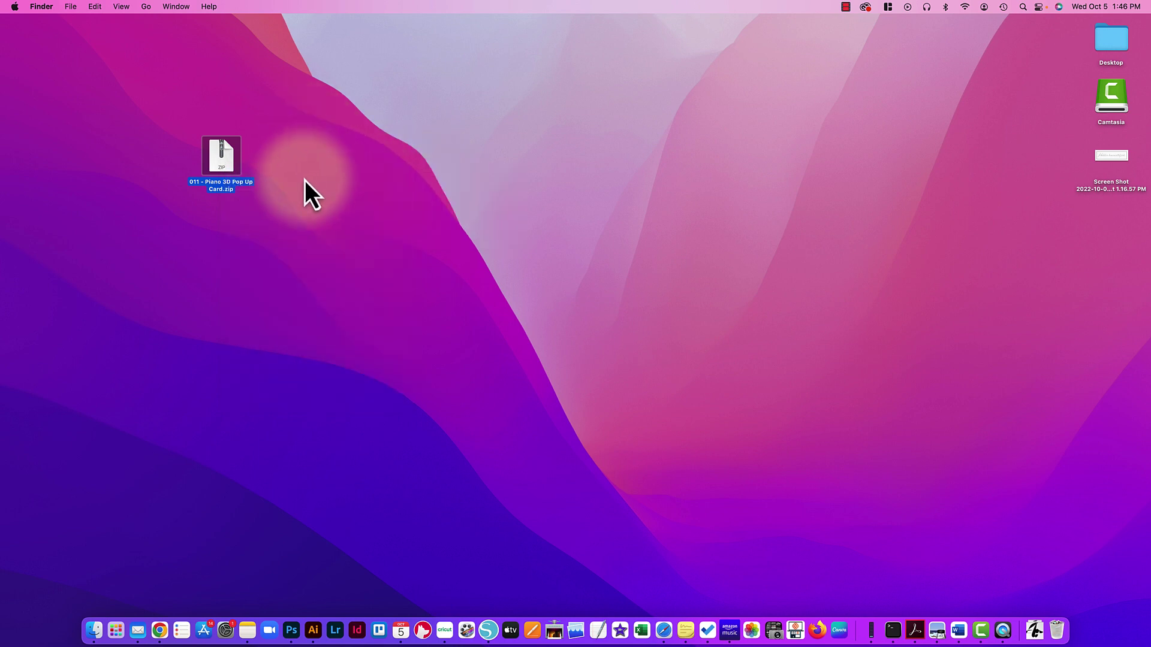
Extract the archive "011 - Piano 3D Pop Up Card.zip" on the desktop and open the extracted folder.
double_click(221, 170)
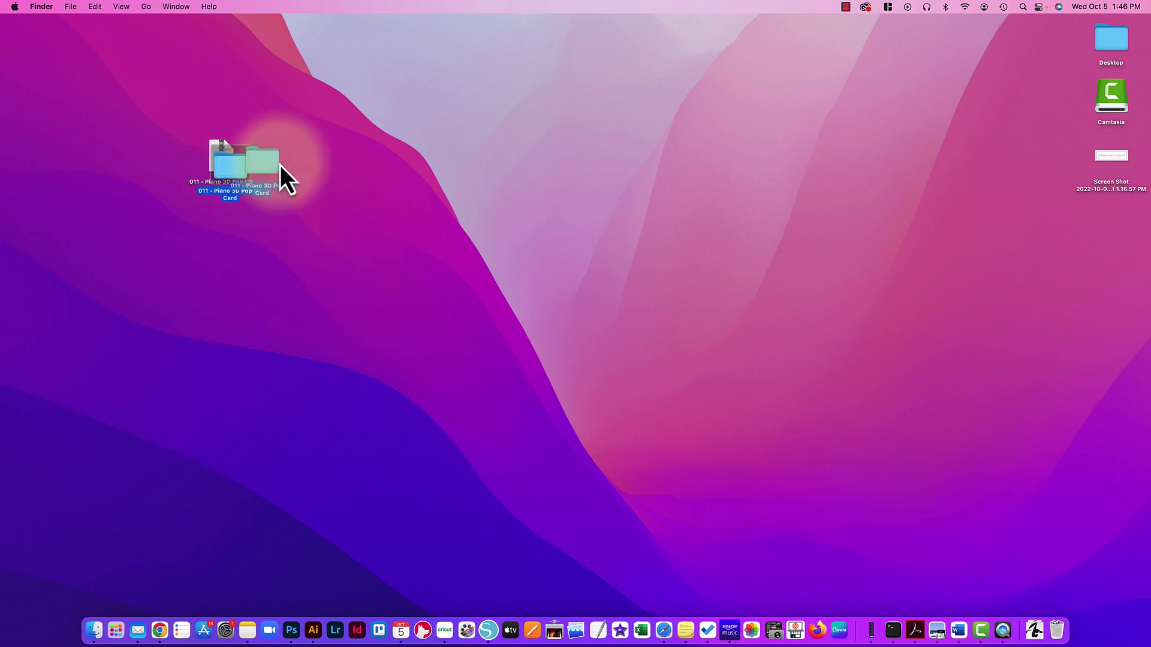
click(416, 259)
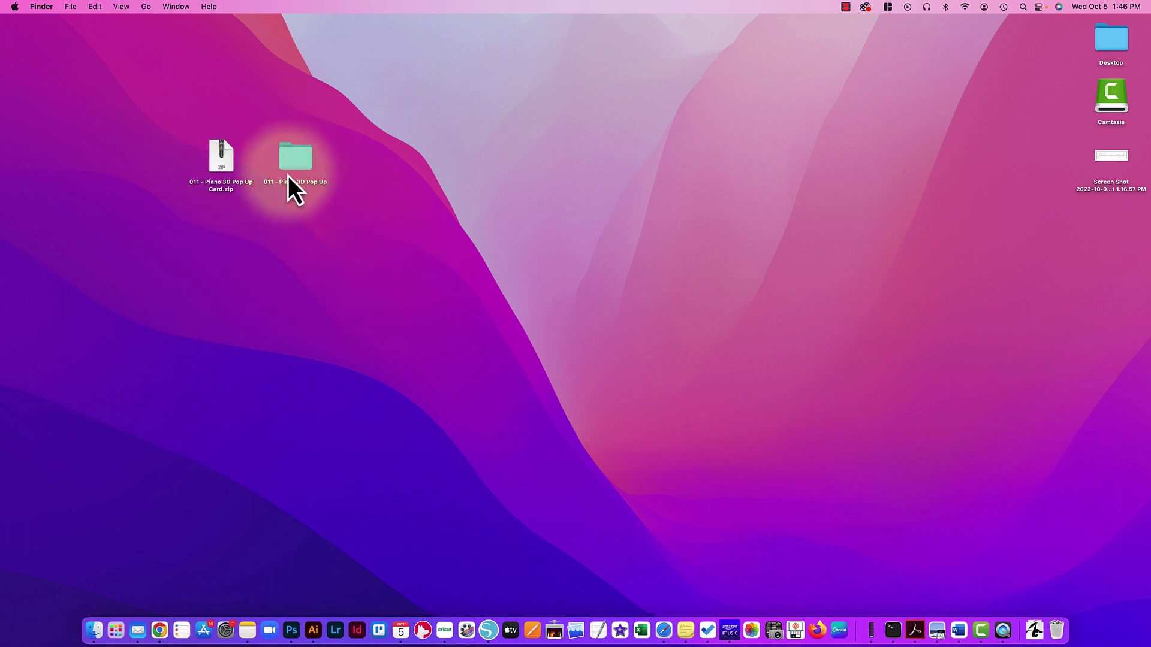
double_click(302, 167)
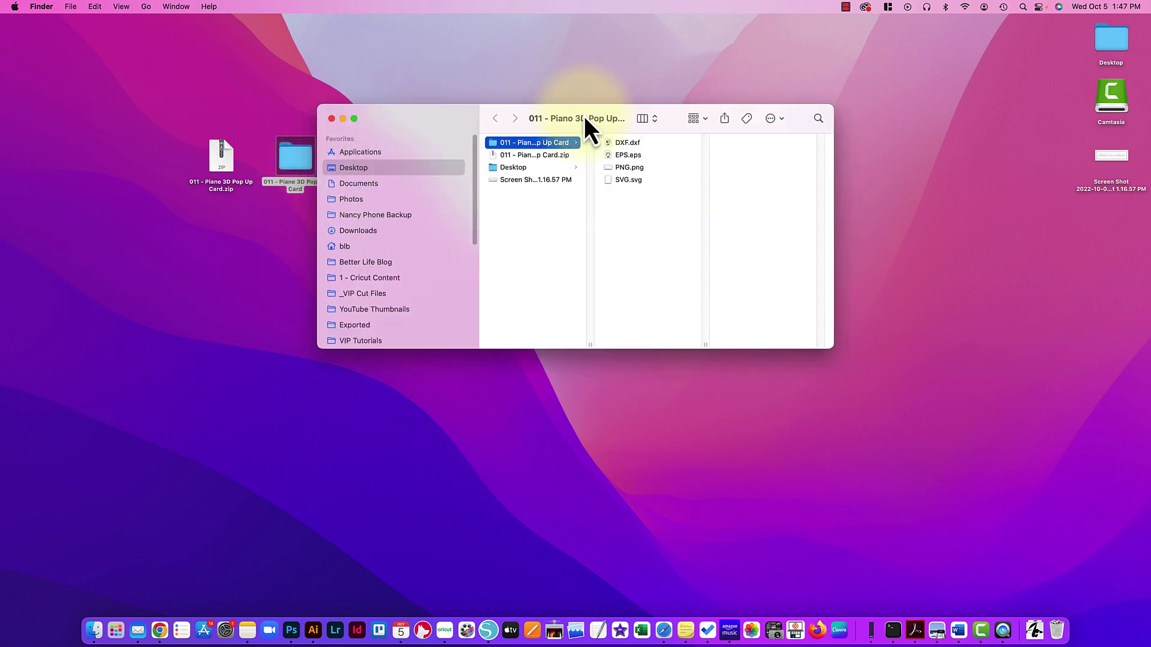
drag(663, 118, 322, 138)
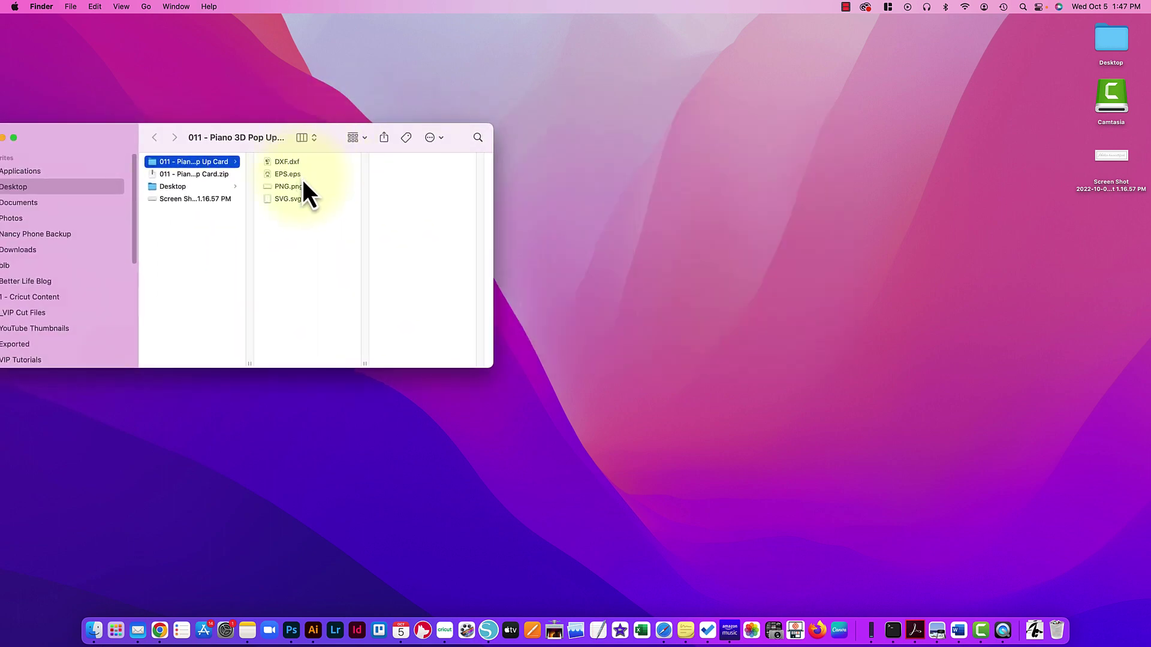
Preview the artwork of SVG.svg in the extracted folder, close the preview and reposition the folder window fully on screen.
click(286, 162)
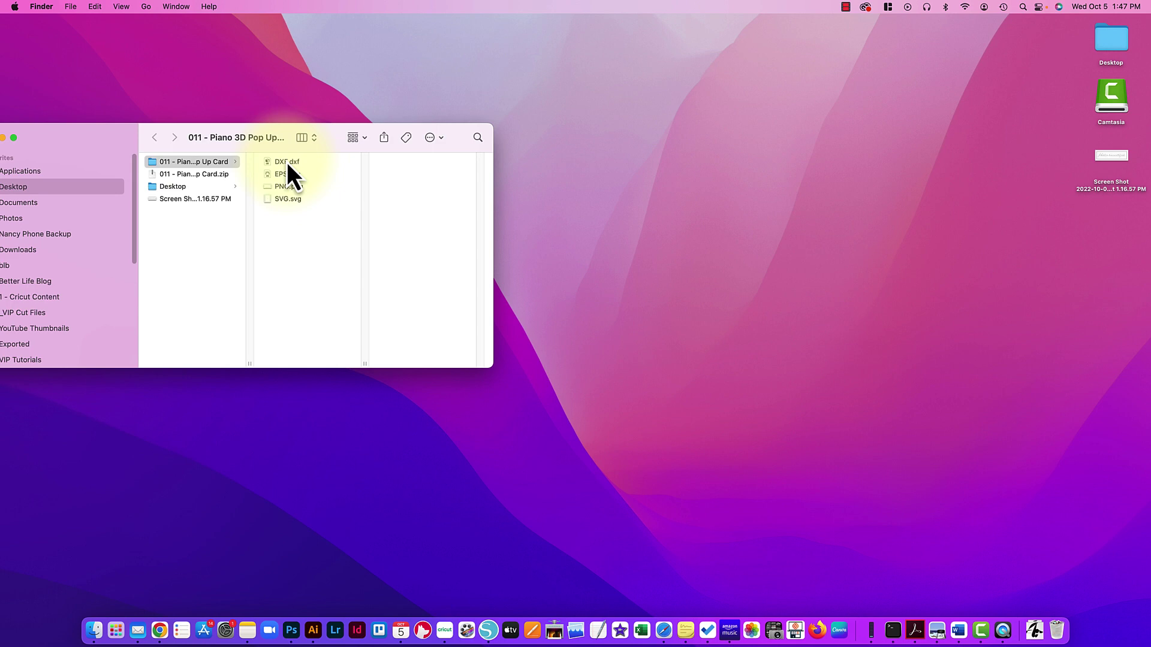
click(276, 199)
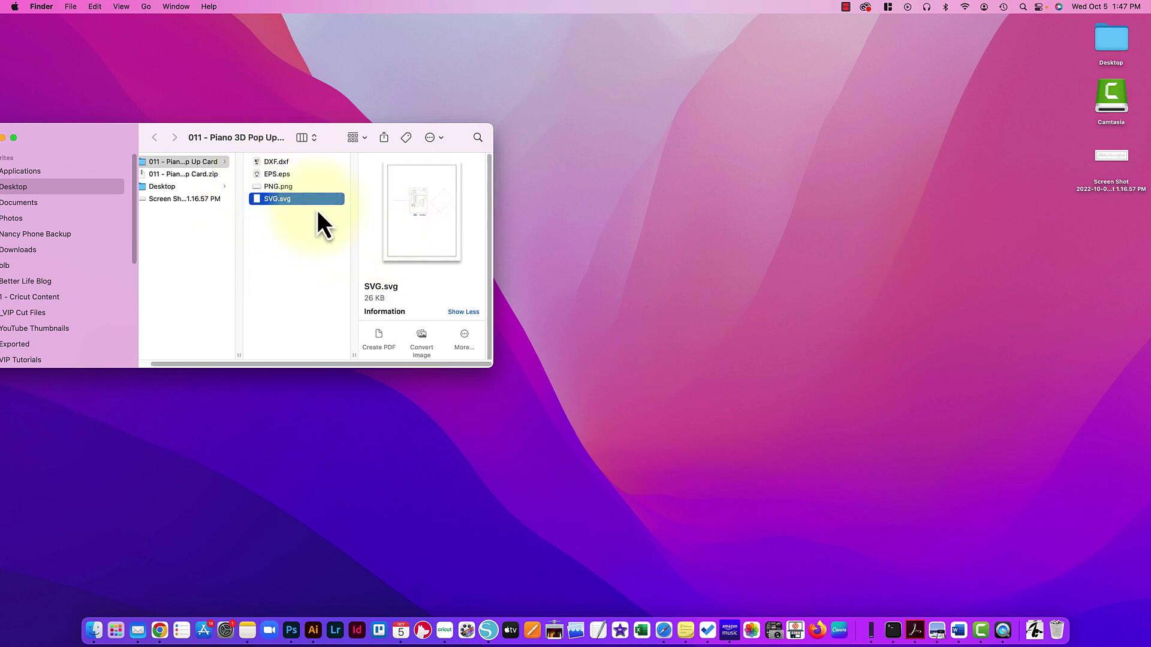
click(282, 187)
click(282, 199)
key(space)
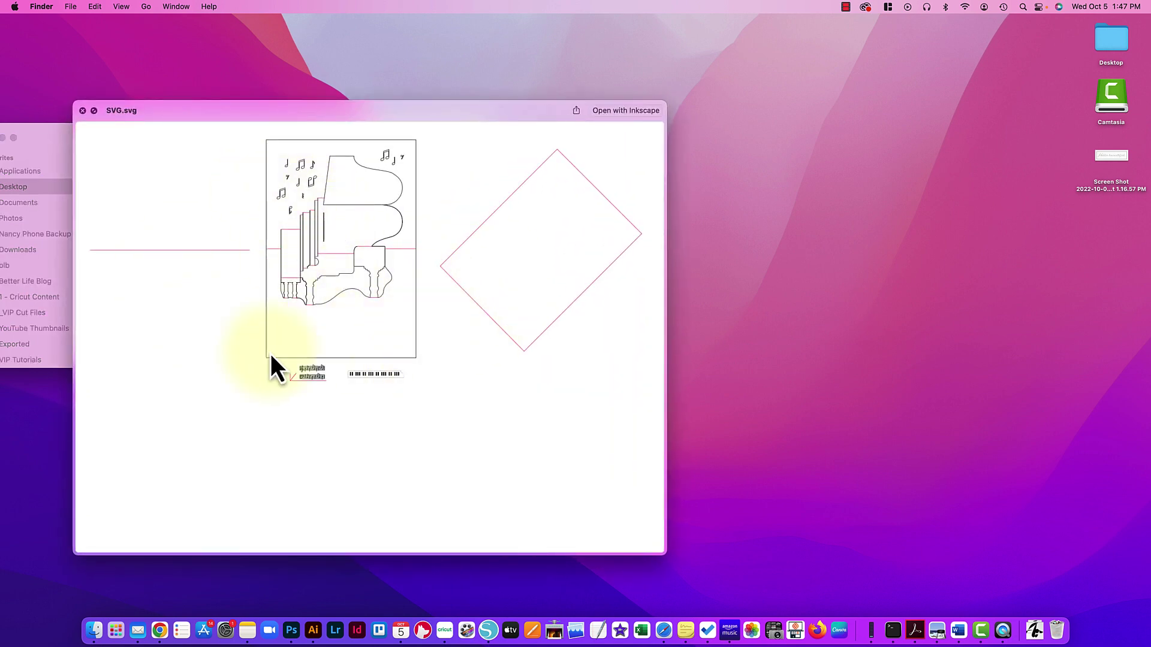
key(space)
drag(315, 137, 380, 100)
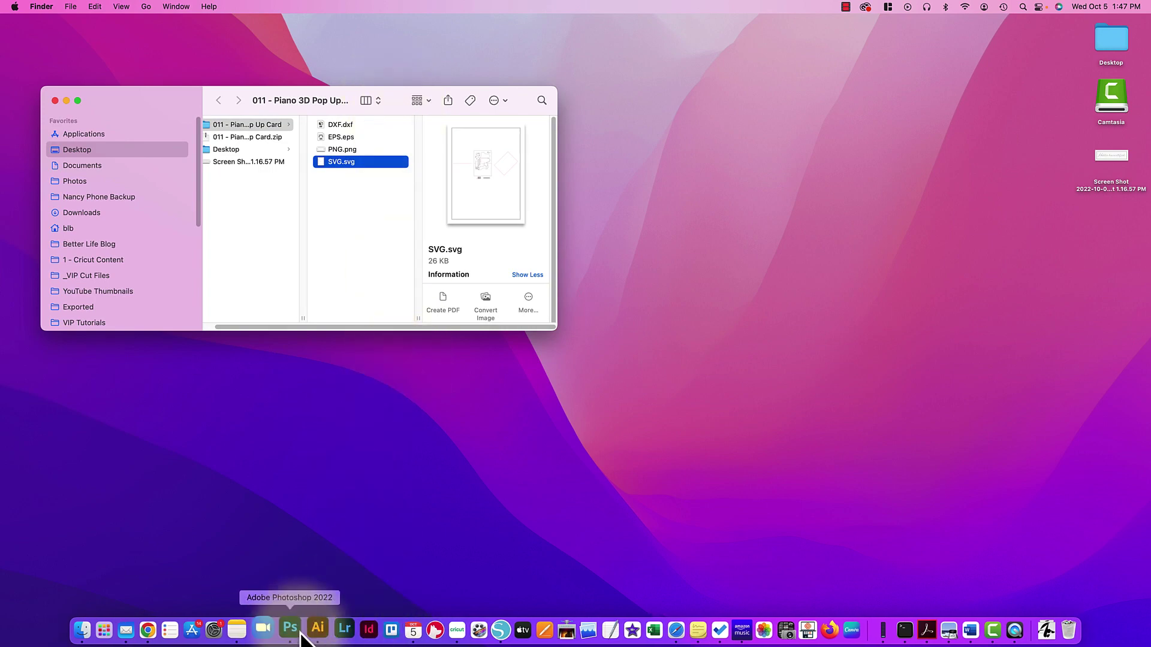
Switch to Cricut Design Space and start a new project from the home page, replacing the unsaved one.
click(452, 629)
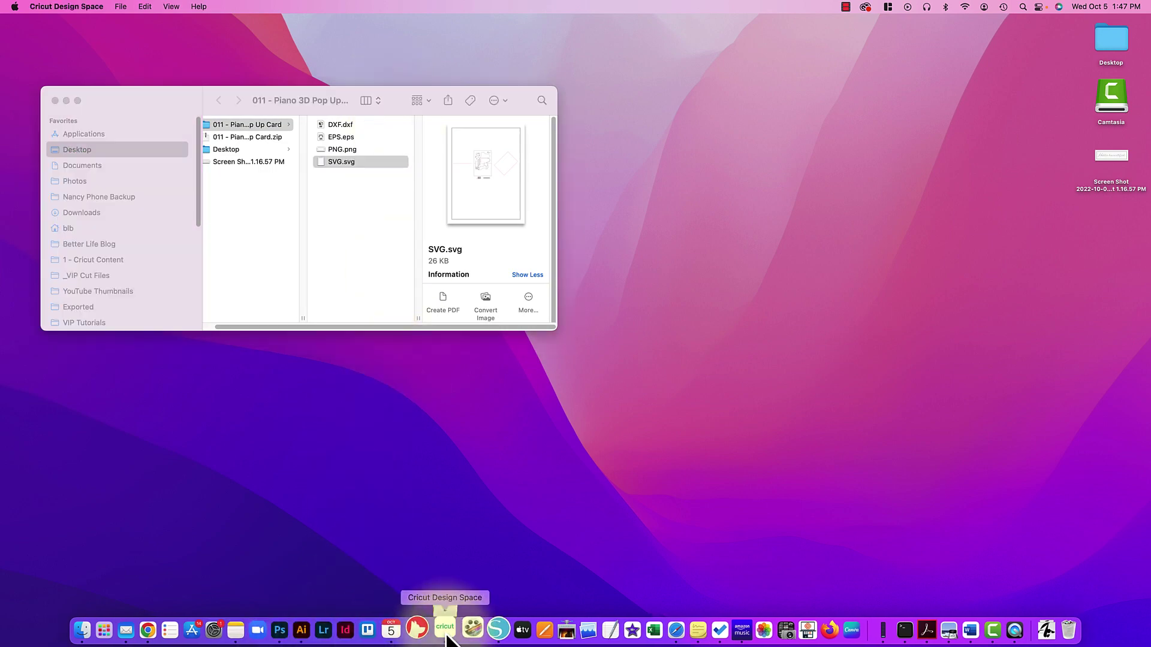
drag(401, 45, 290, 59)
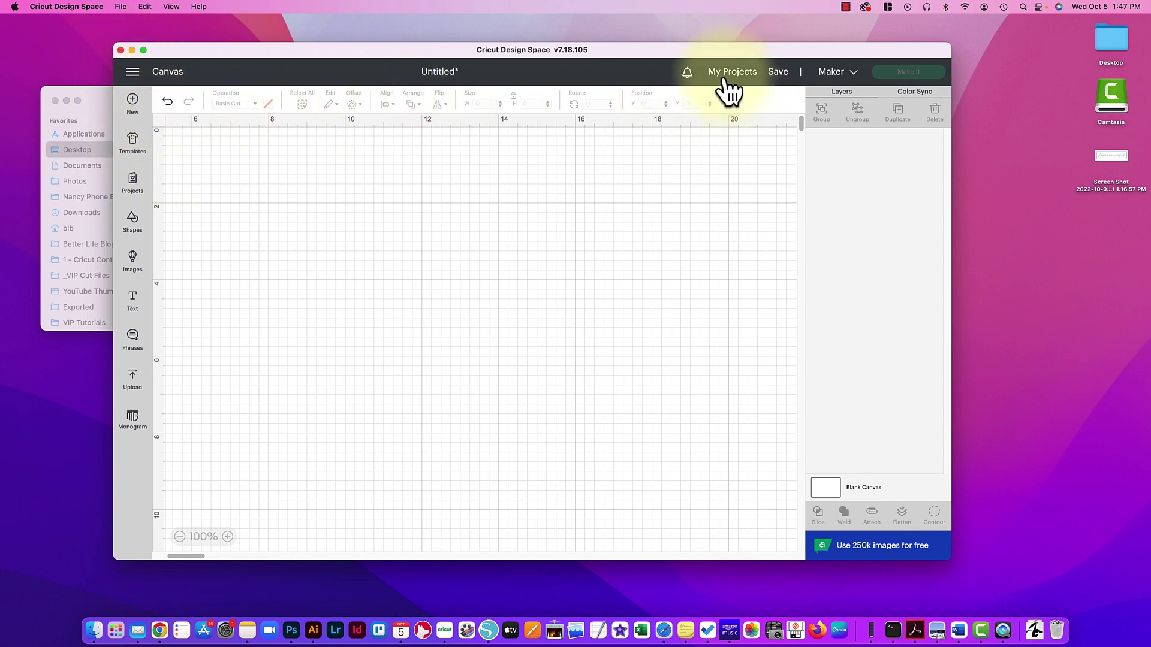
click(130, 73)
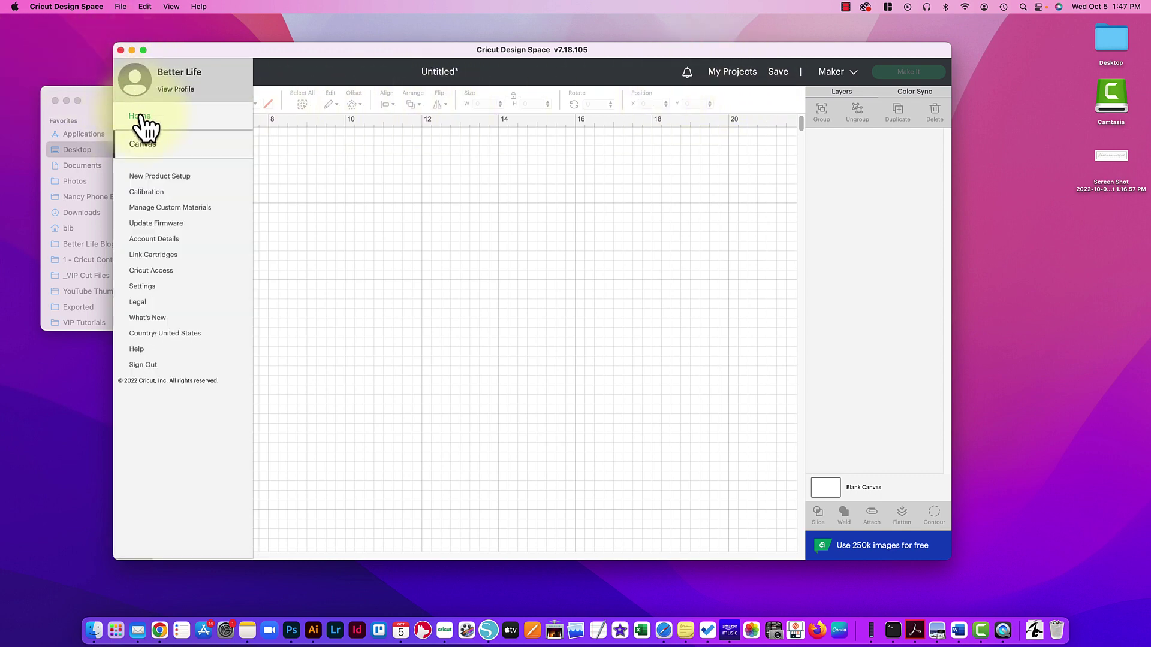
click(146, 128)
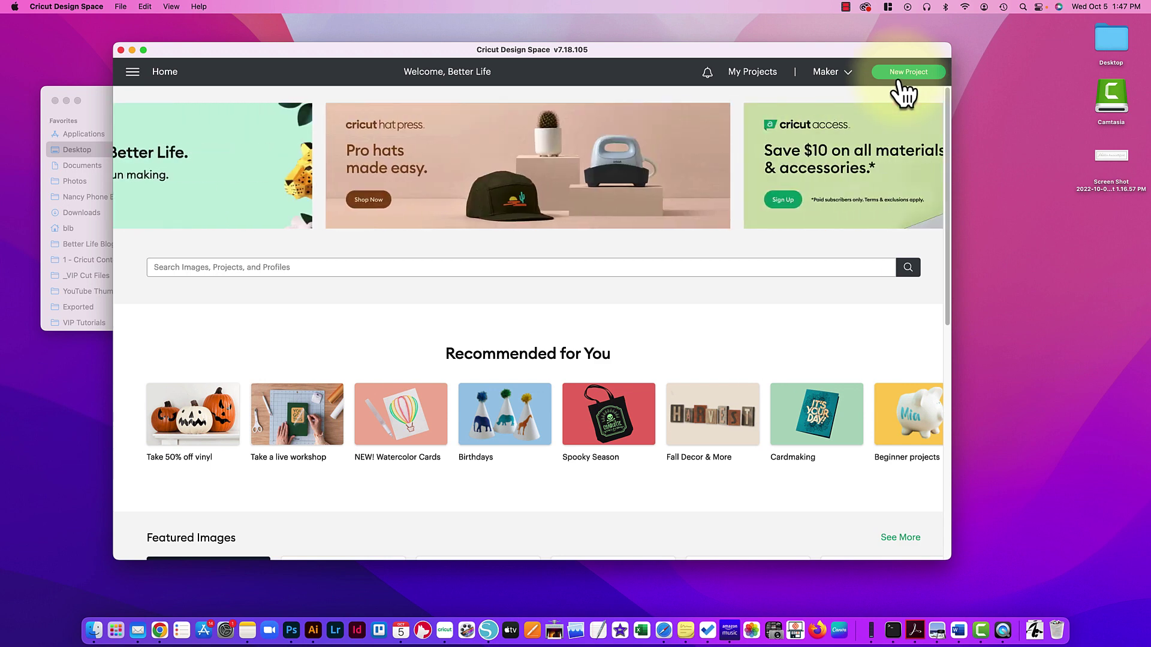
click(899, 76)
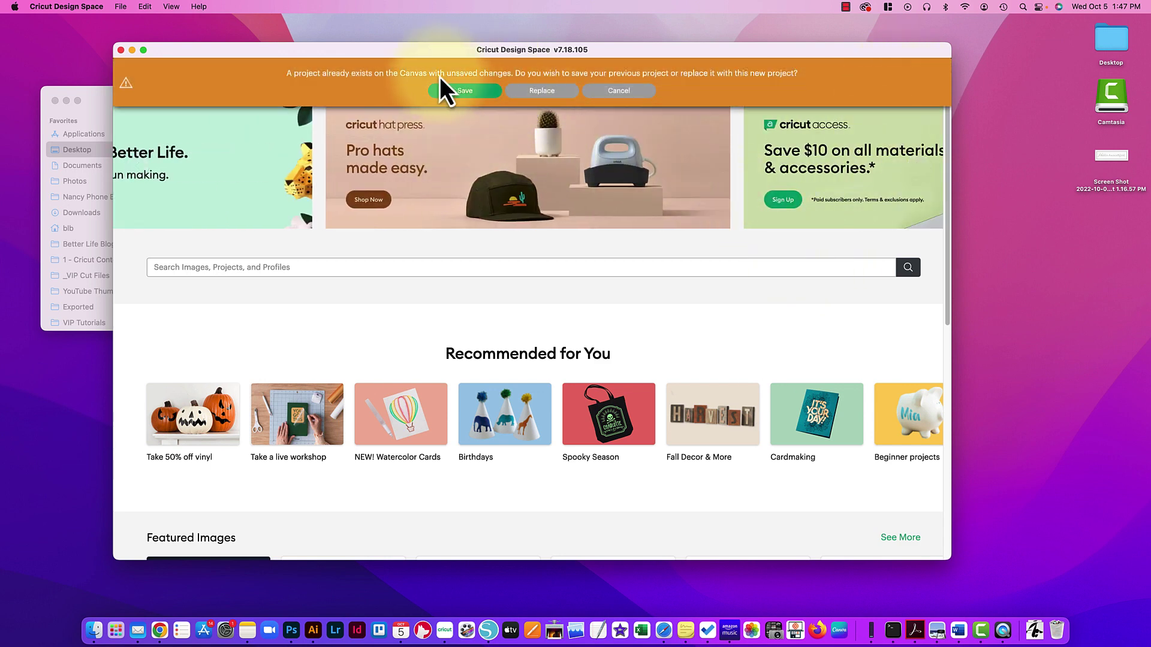
click(542, 92)
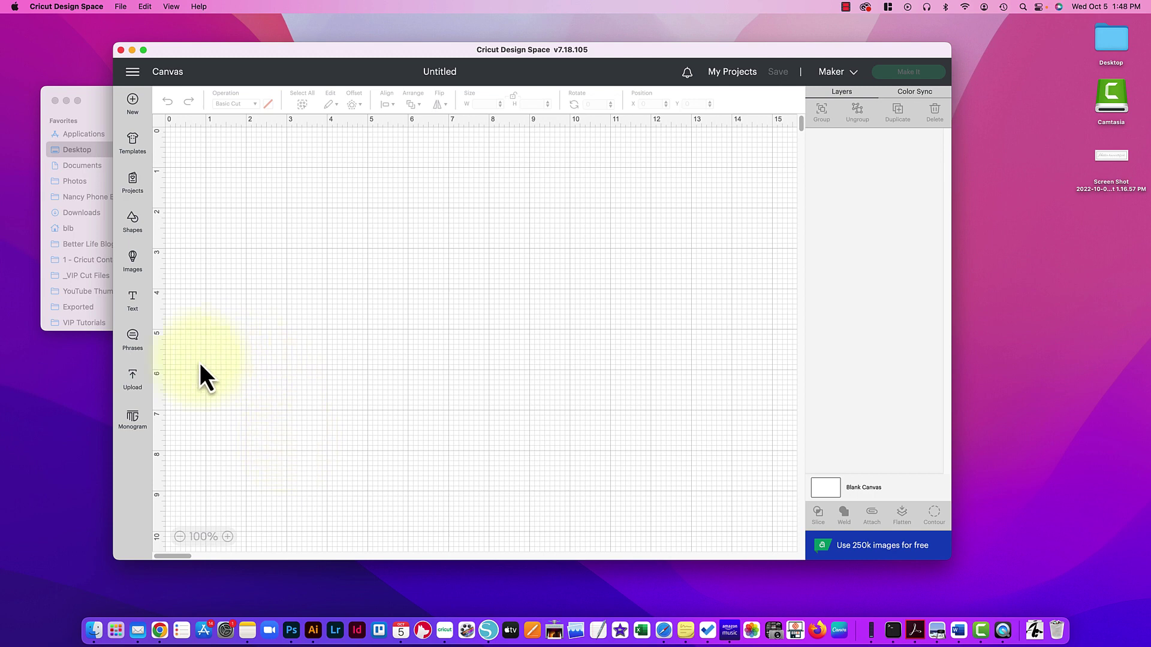
Begin a new image upload and load SVG.svg from the extracted piano card folder.
scroll(185, 381, right, 1)
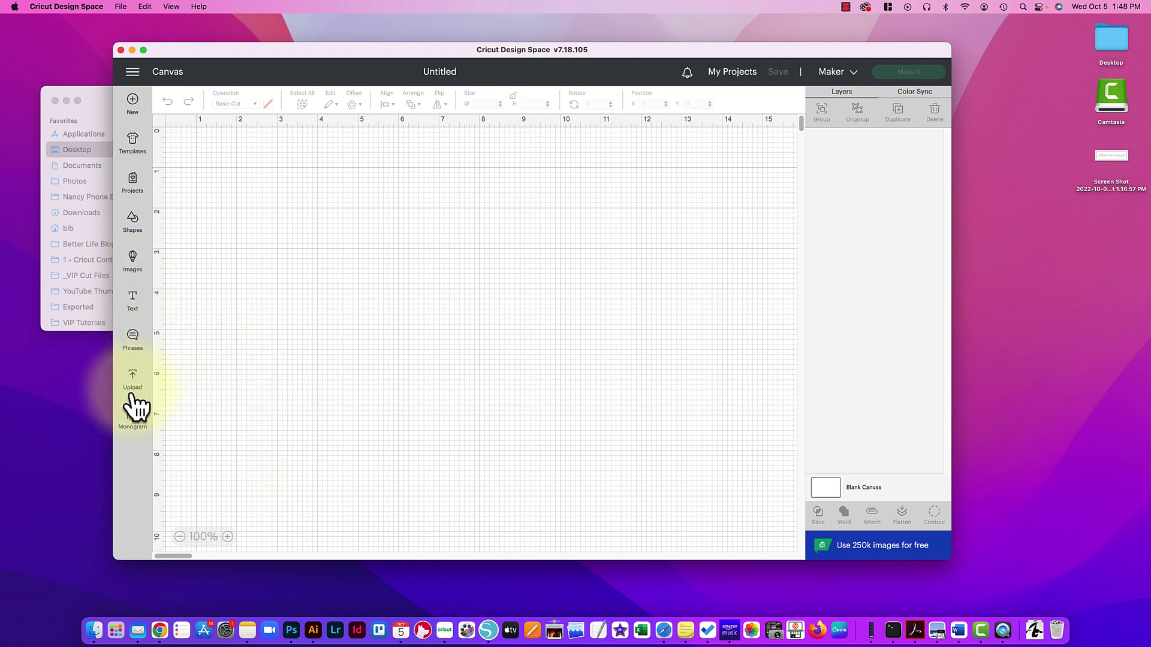
scroll(133, 395, down, 1)
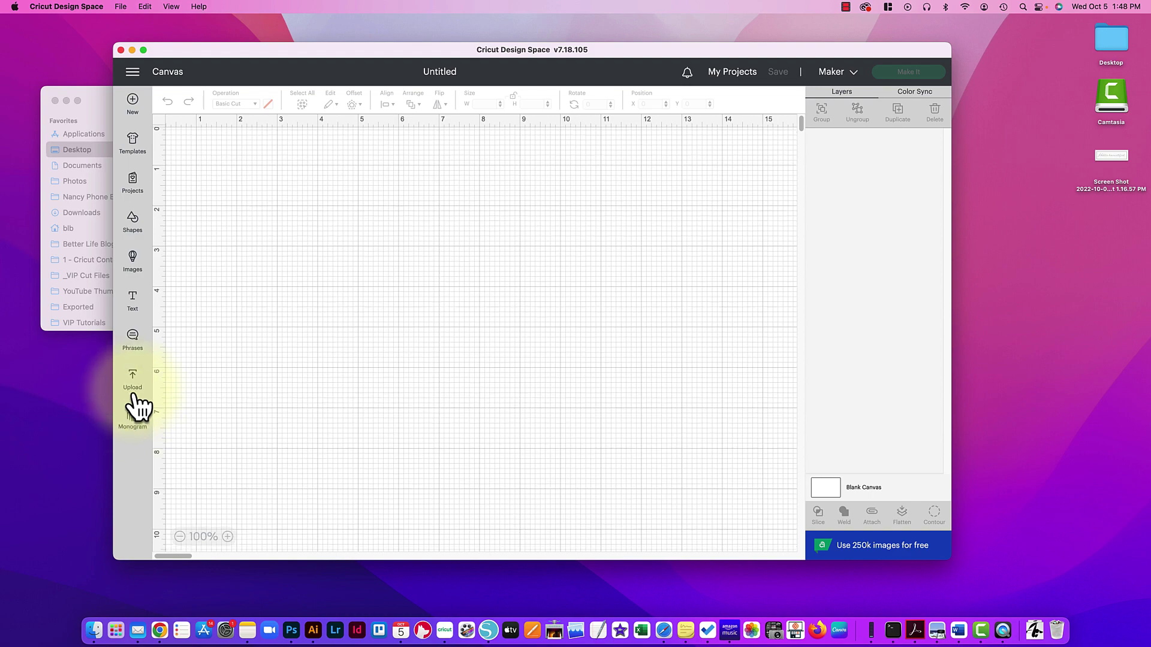
click(133, 384)
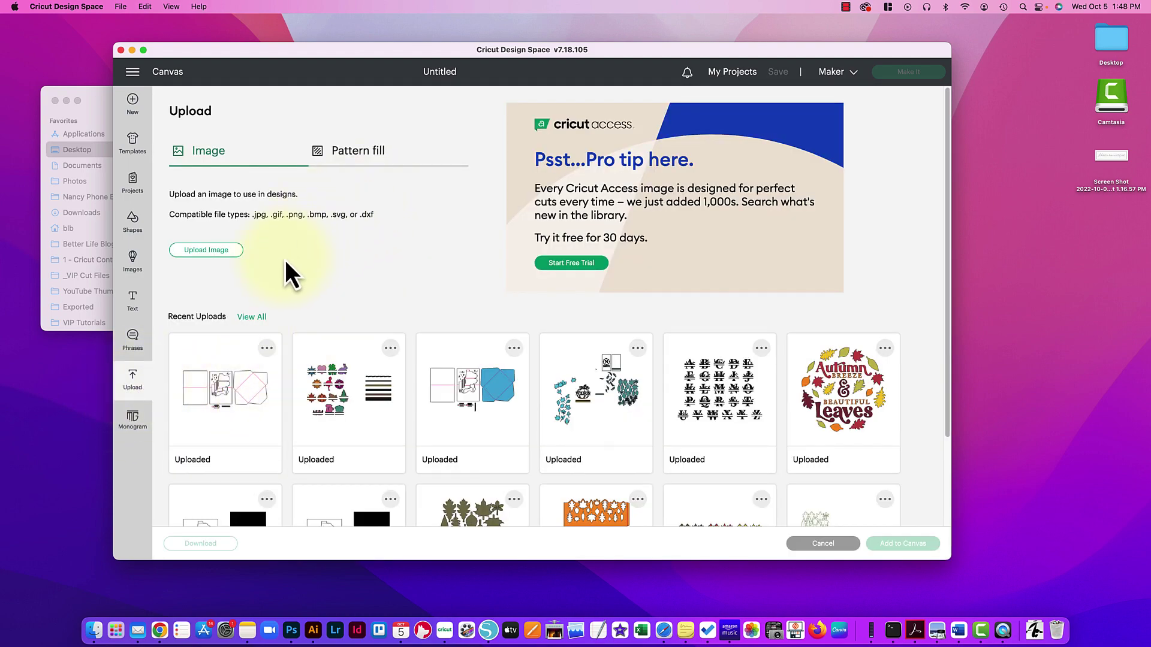
click(215, 254)
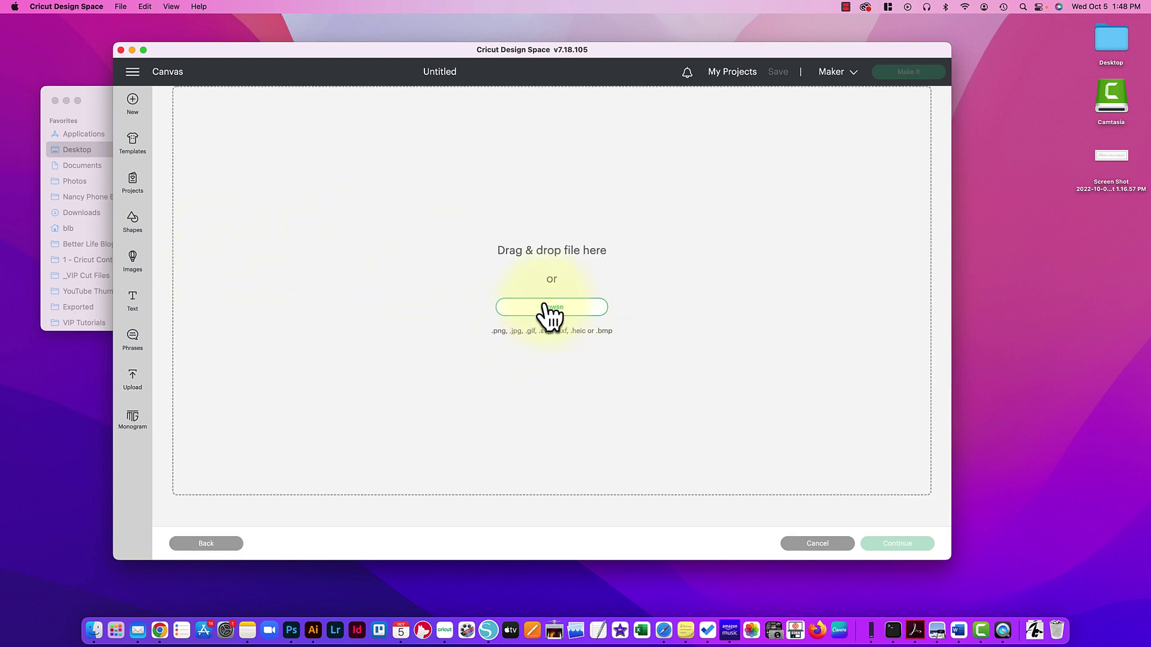
click(100, 106)
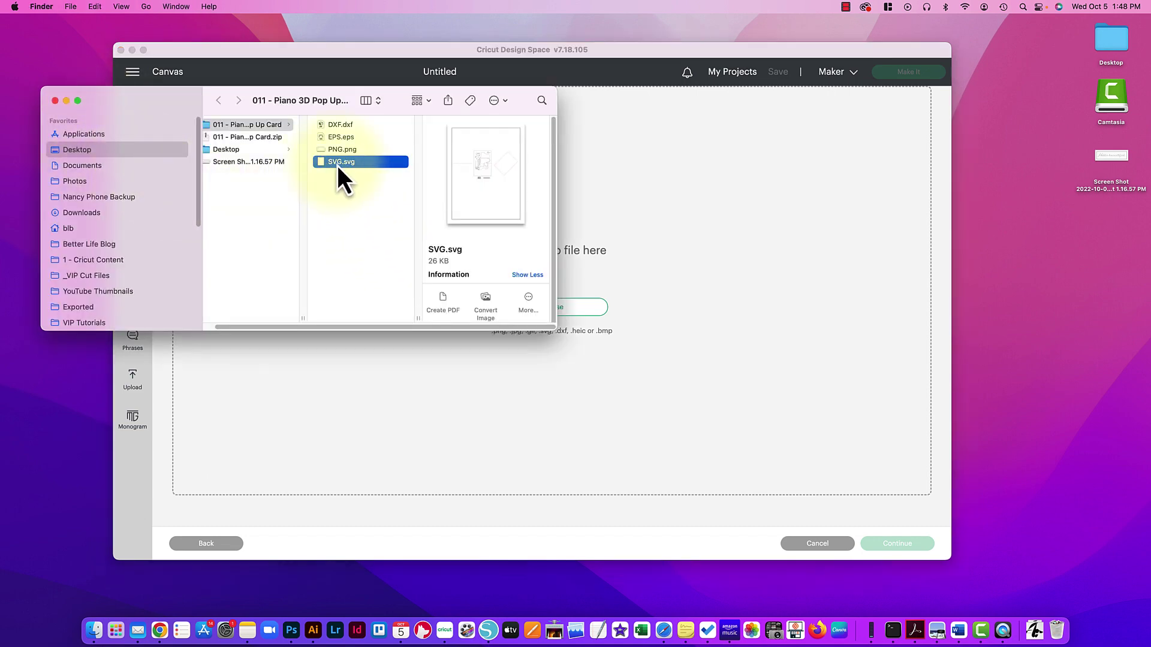
drag(337, 163, 659, 312)
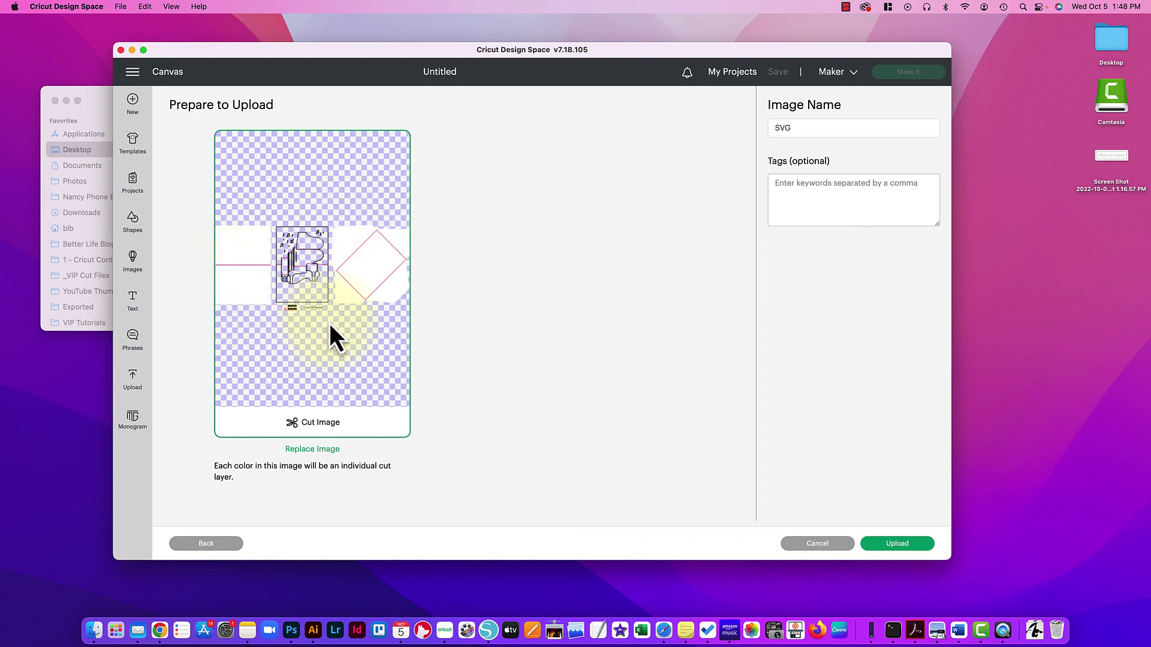
Upload the image with a name beginning "BLB Piano Pop" and add it from the recent uploads to the canvas.
click(777, 128)
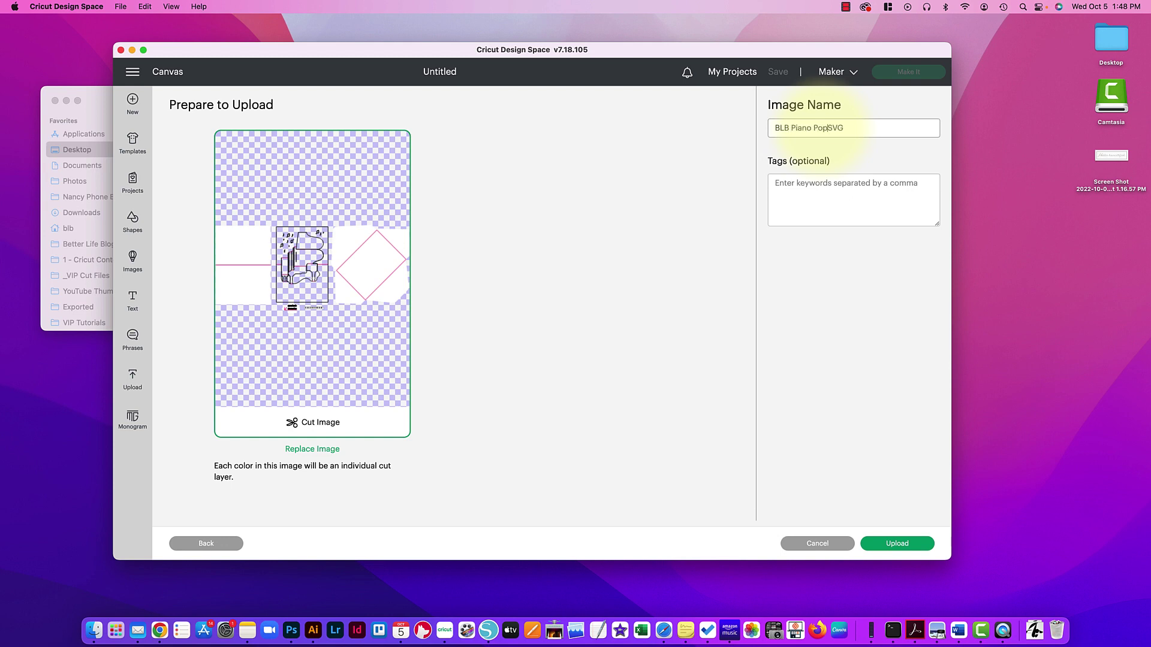
click(898, 545)
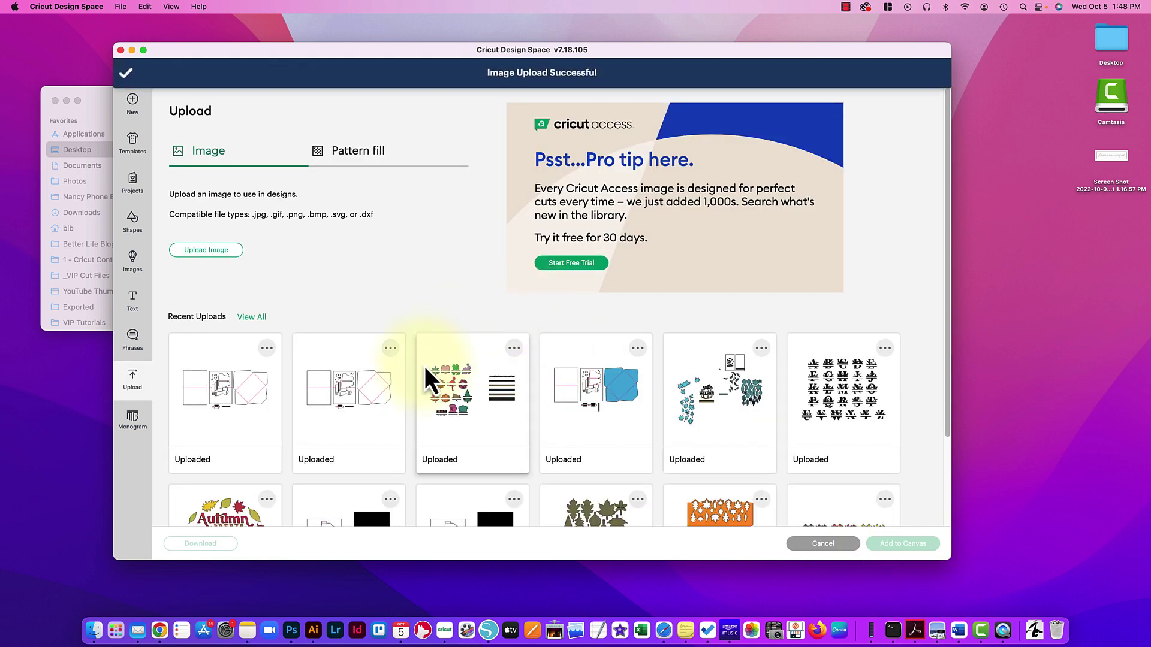
click(201, 375)
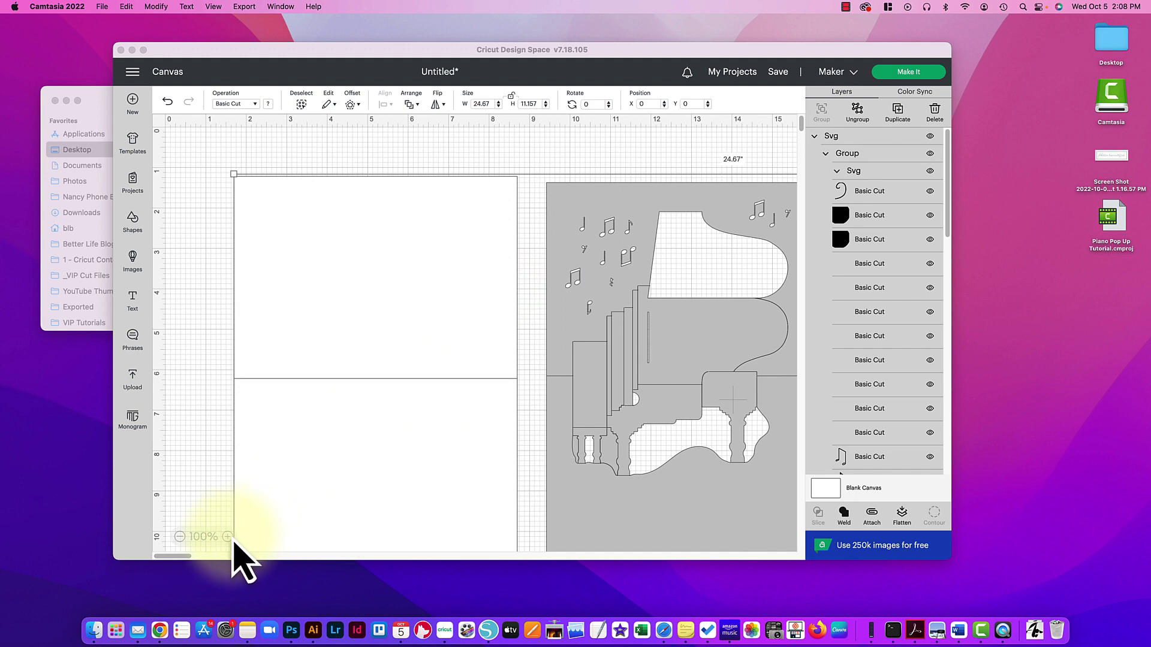
Ungroup the complete piano card design on the canvas.
click(182, 539)
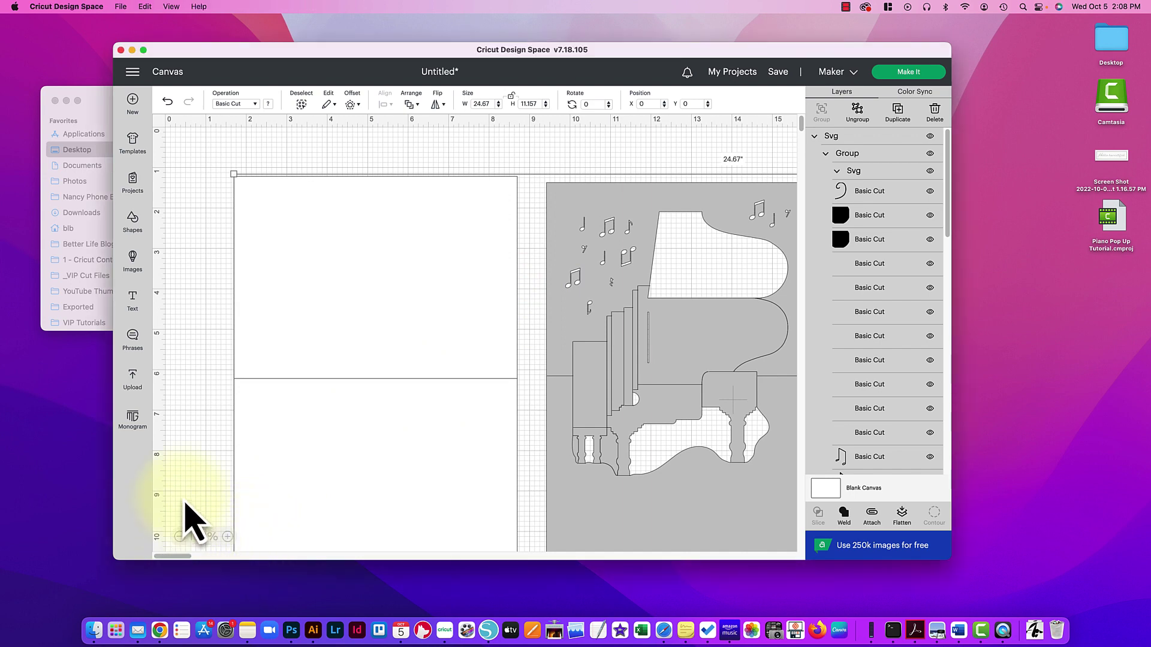
click(179, 537)
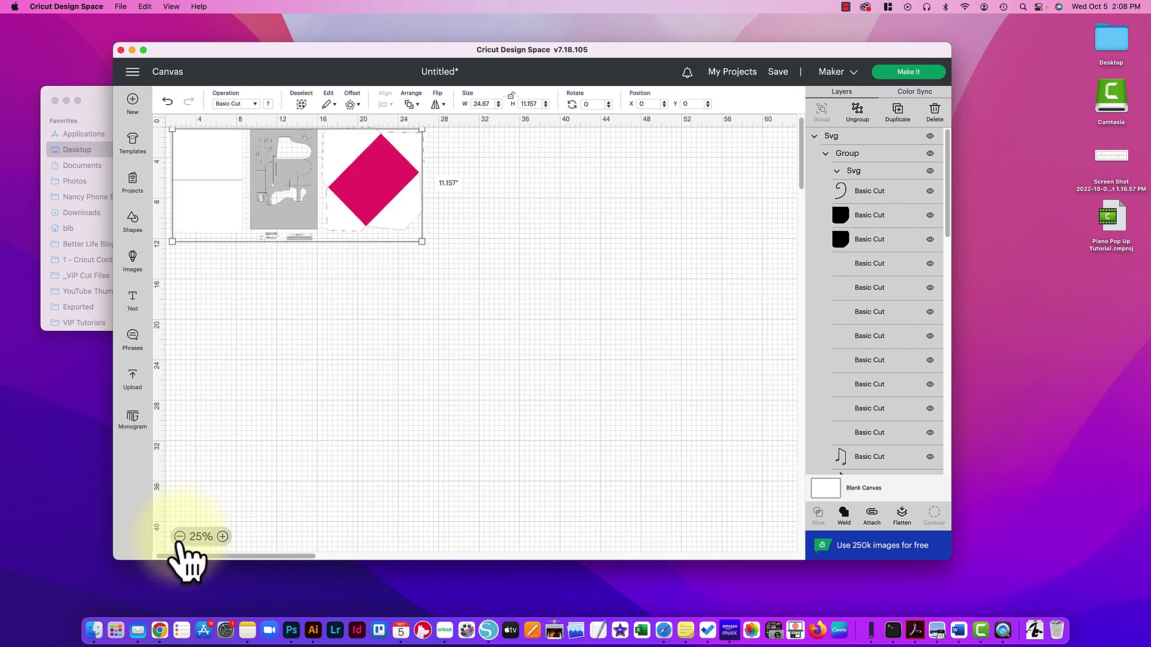
click(223, 536)
click(224, 537)
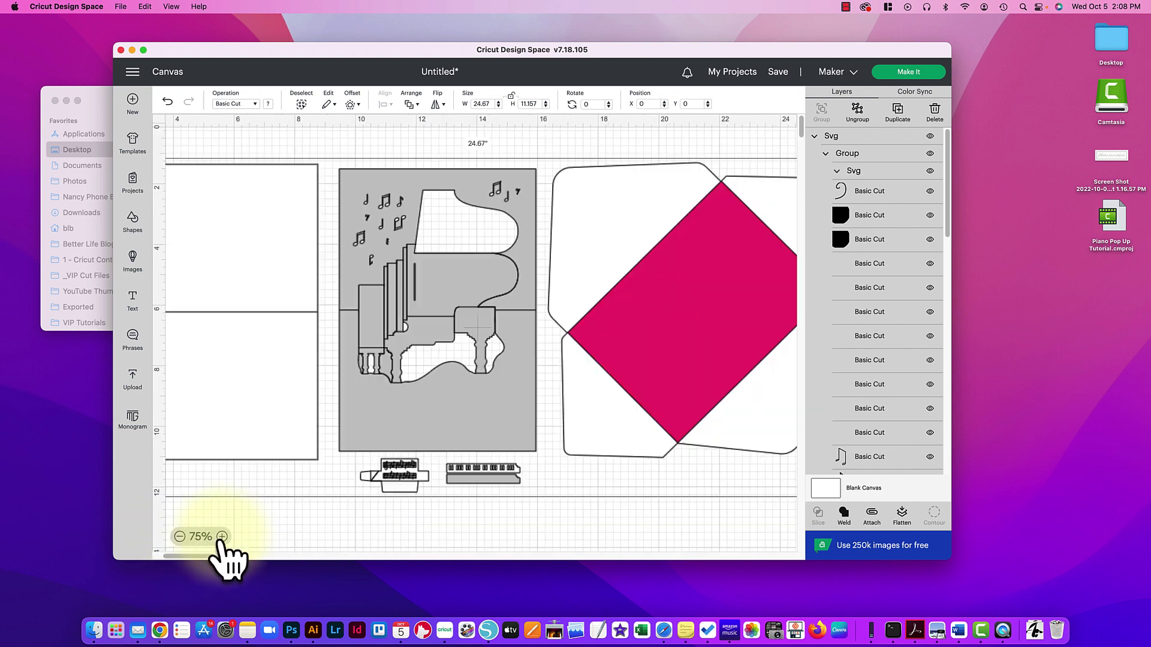
click(180, 536)
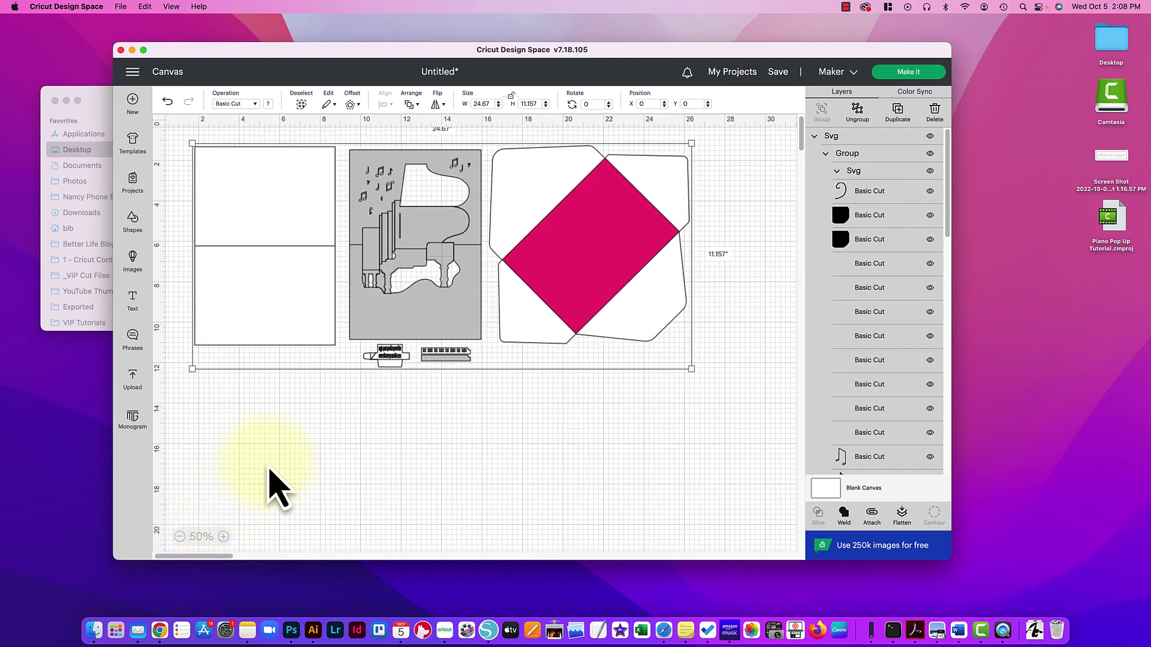
click(450, 457)
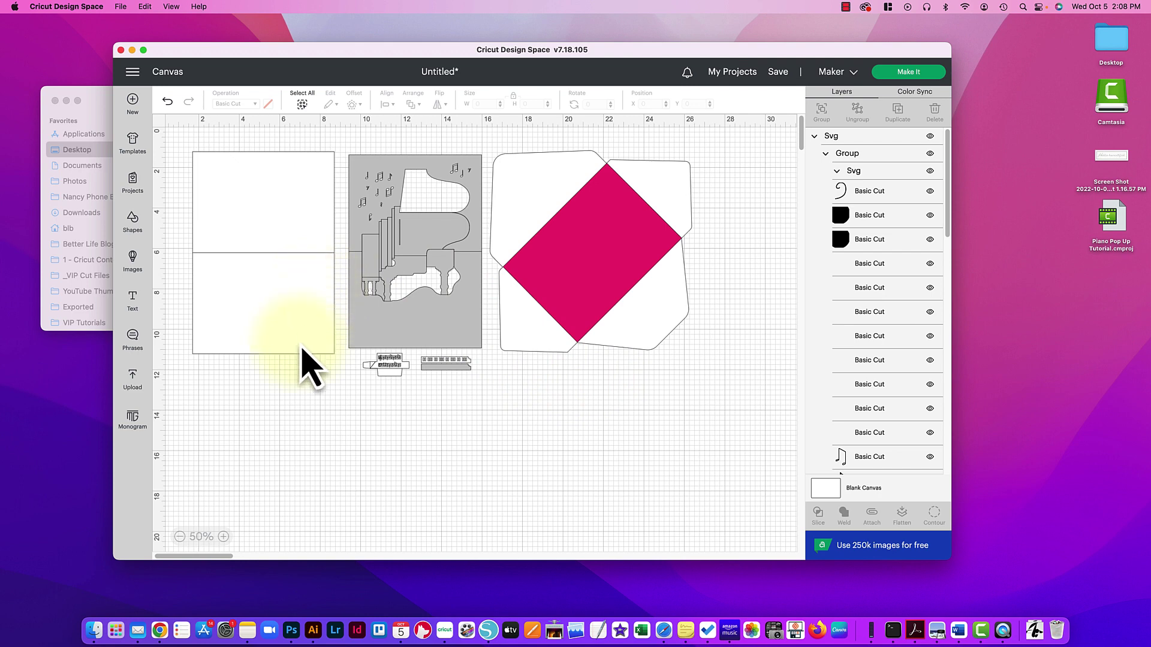
click(322, 308)
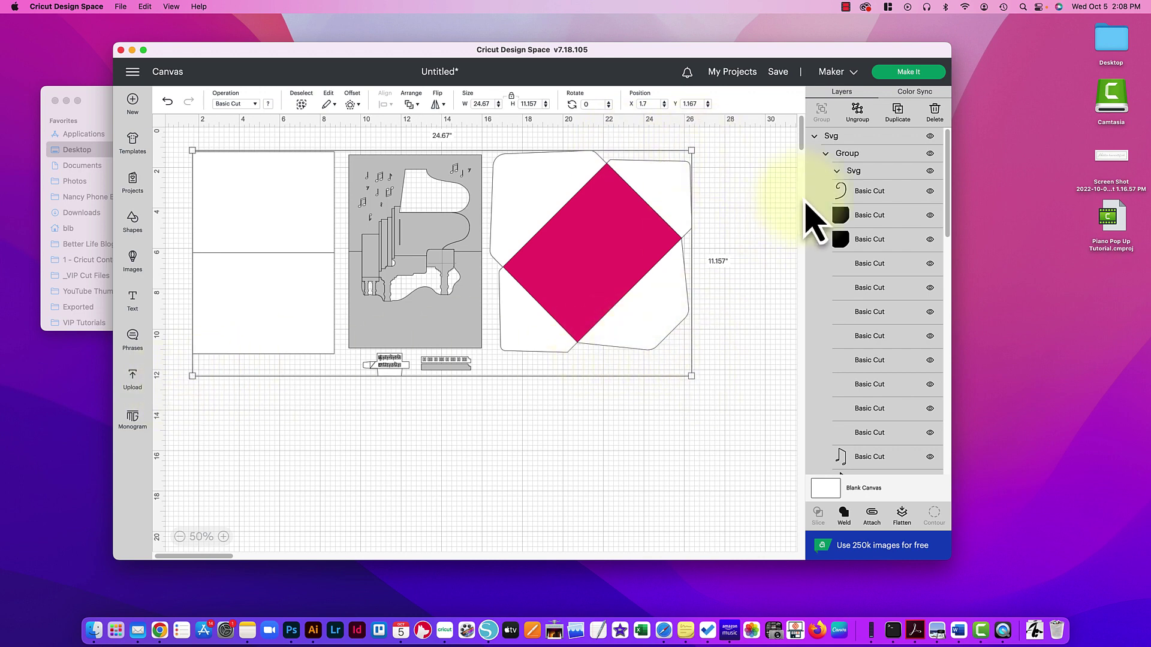
click(859, 118)
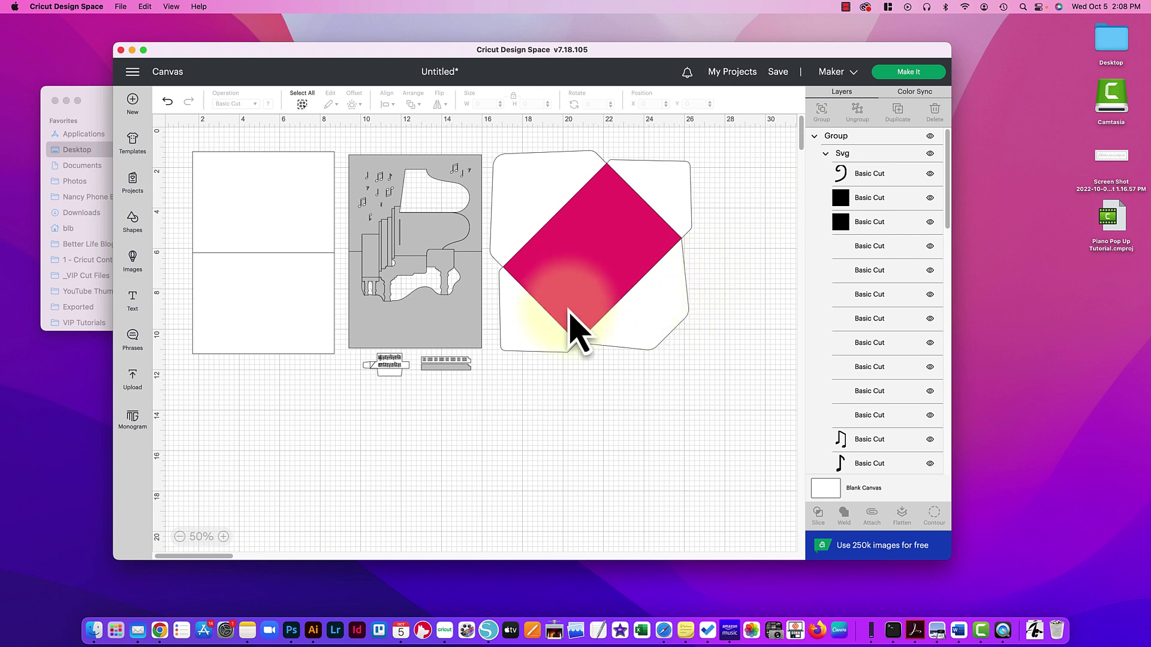
Select the white card base, the gray piano panel and the pink envelope liner in turn to check the separated pieces.
click(302, 324)
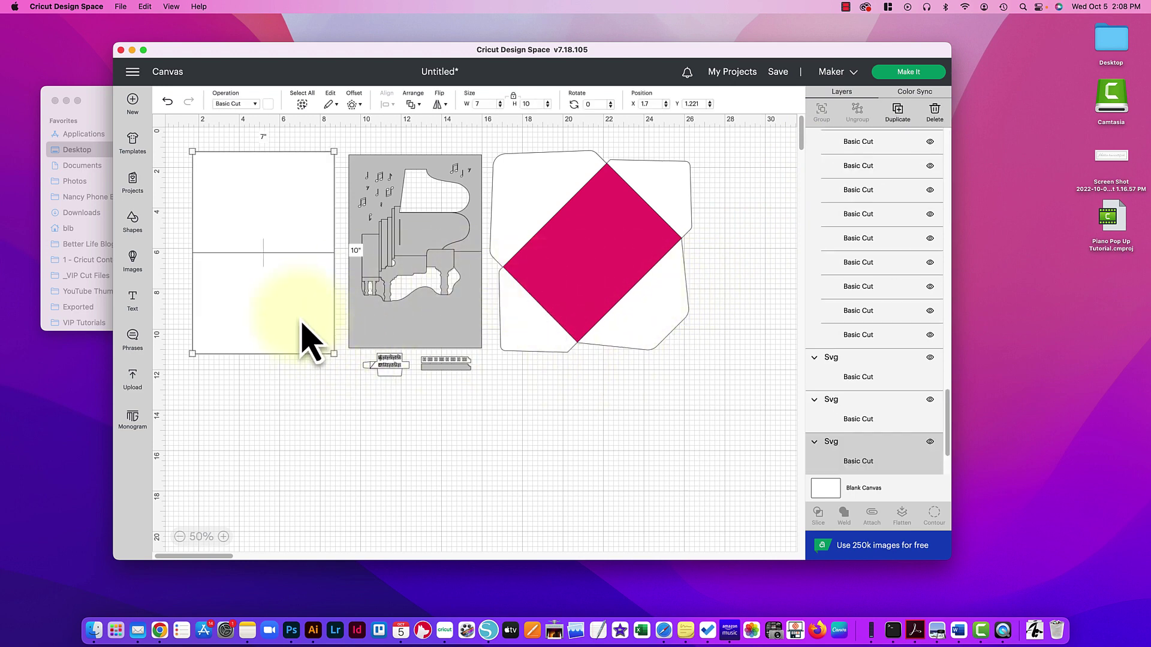
click(429, 342)
click(558, 310)
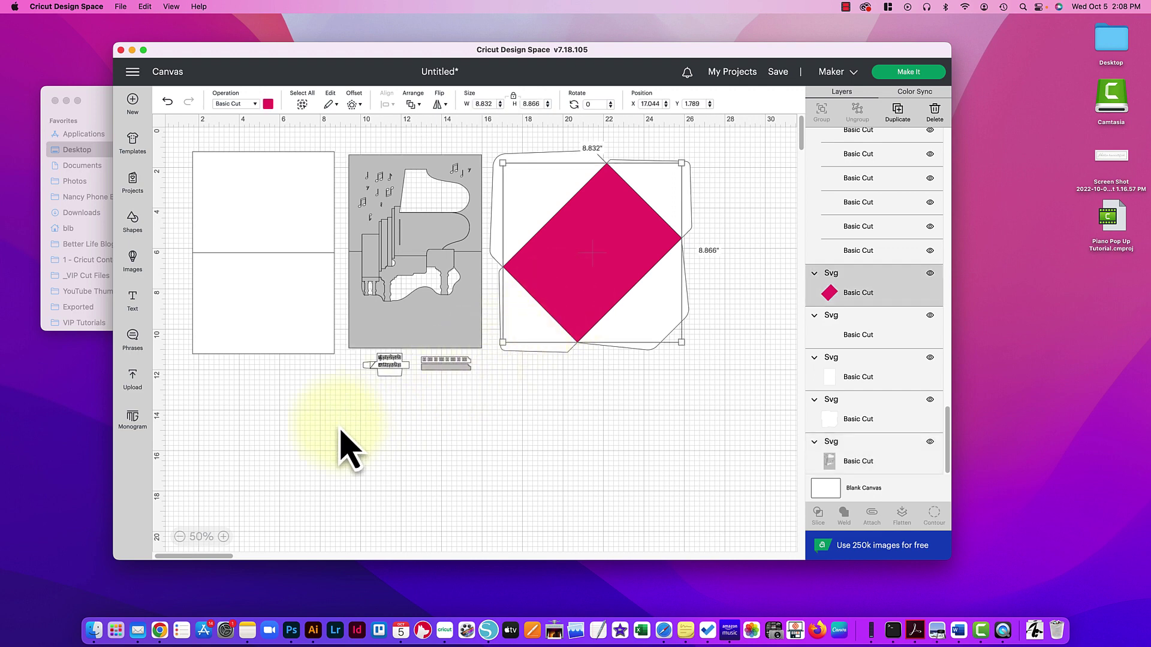
click(289, 381)
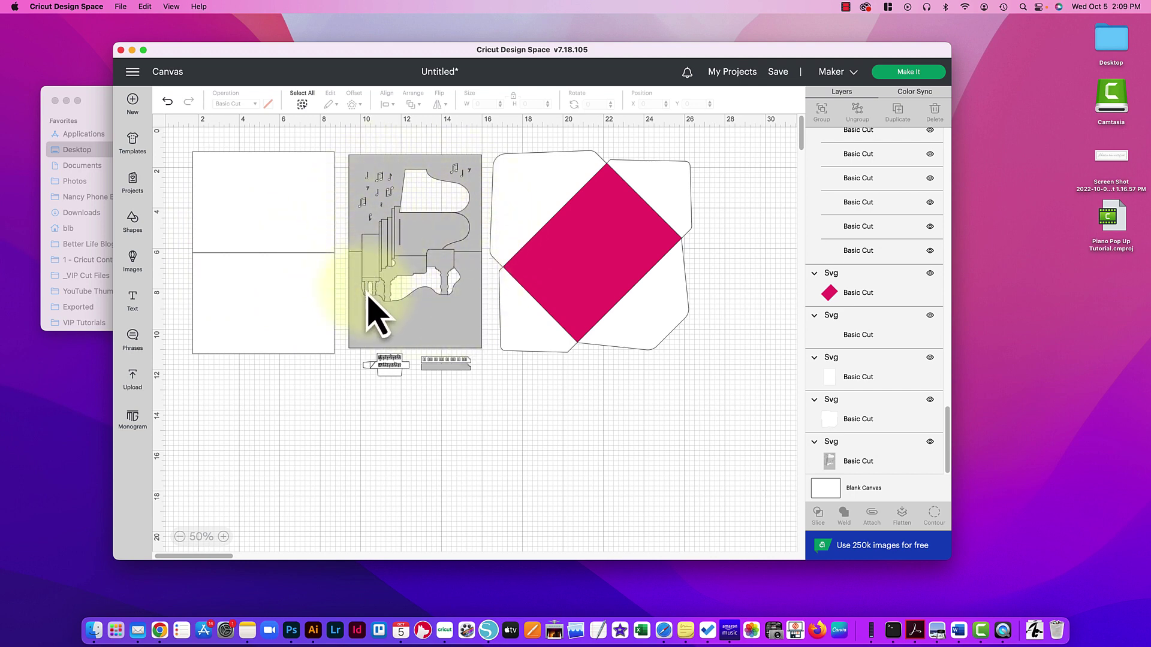
Change the operation of the horizontal fold line across the white card base to Score.
scroll(507, 329, right, 1)
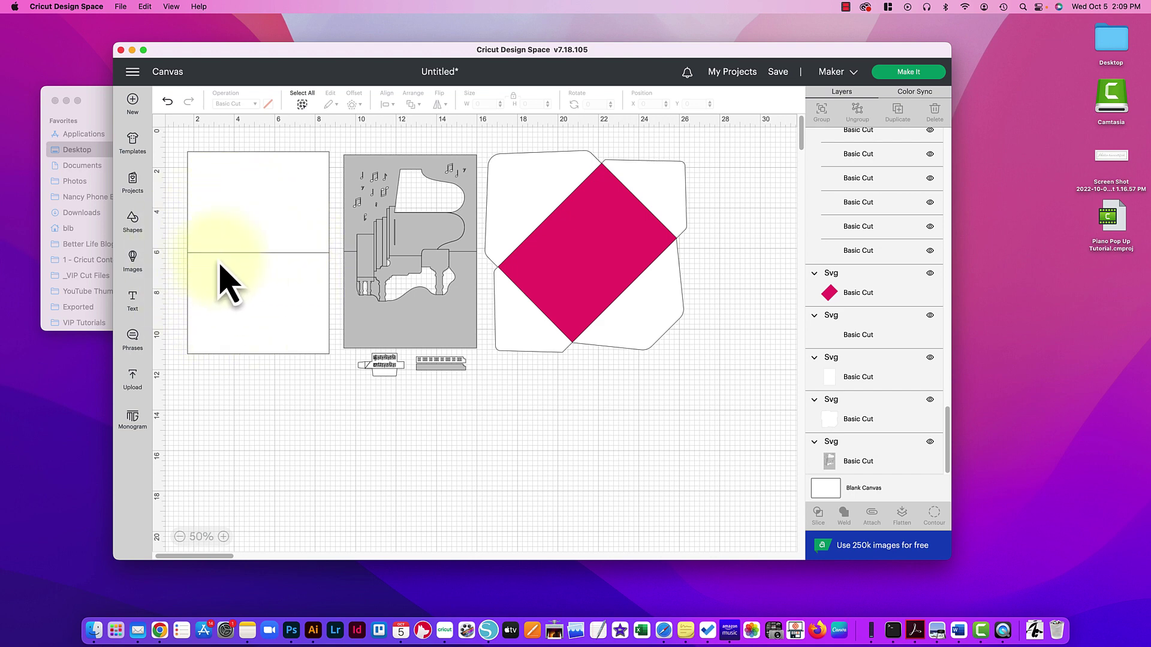
click(268, 254)
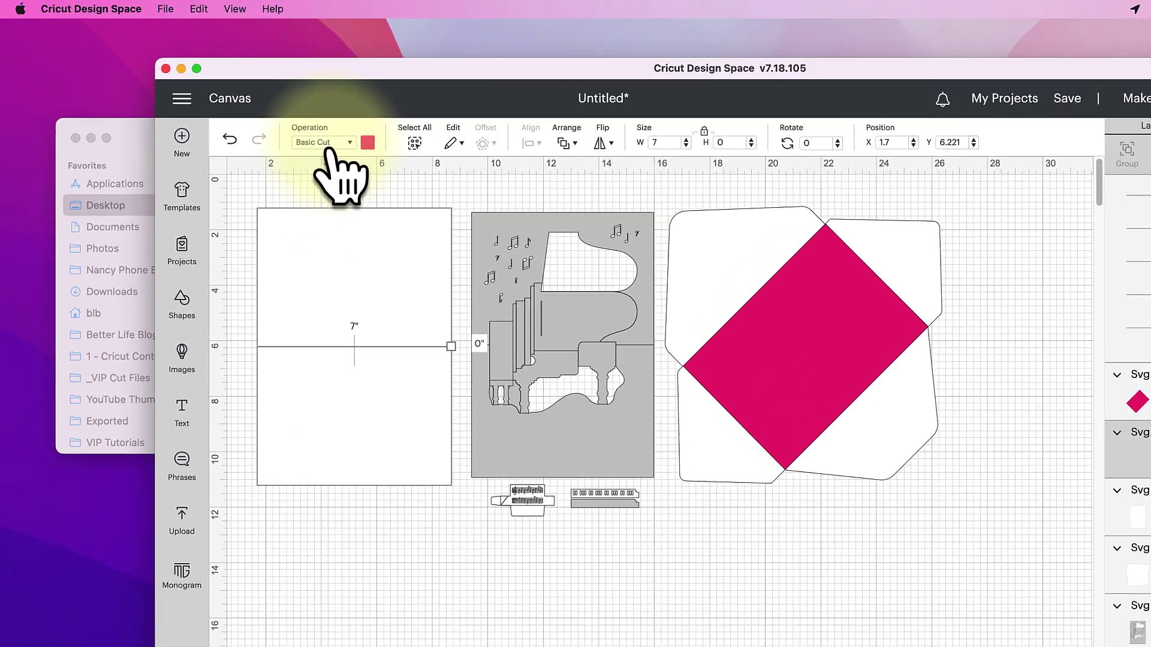
click(246, 106)
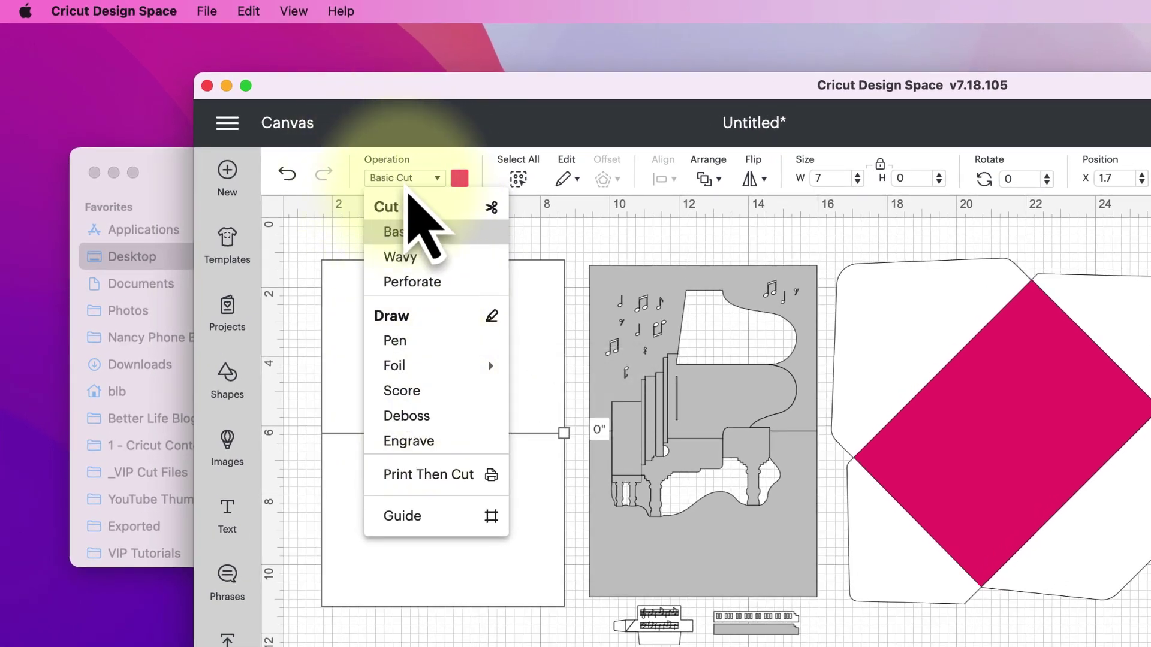
click(396, 178)
click(418, 180)
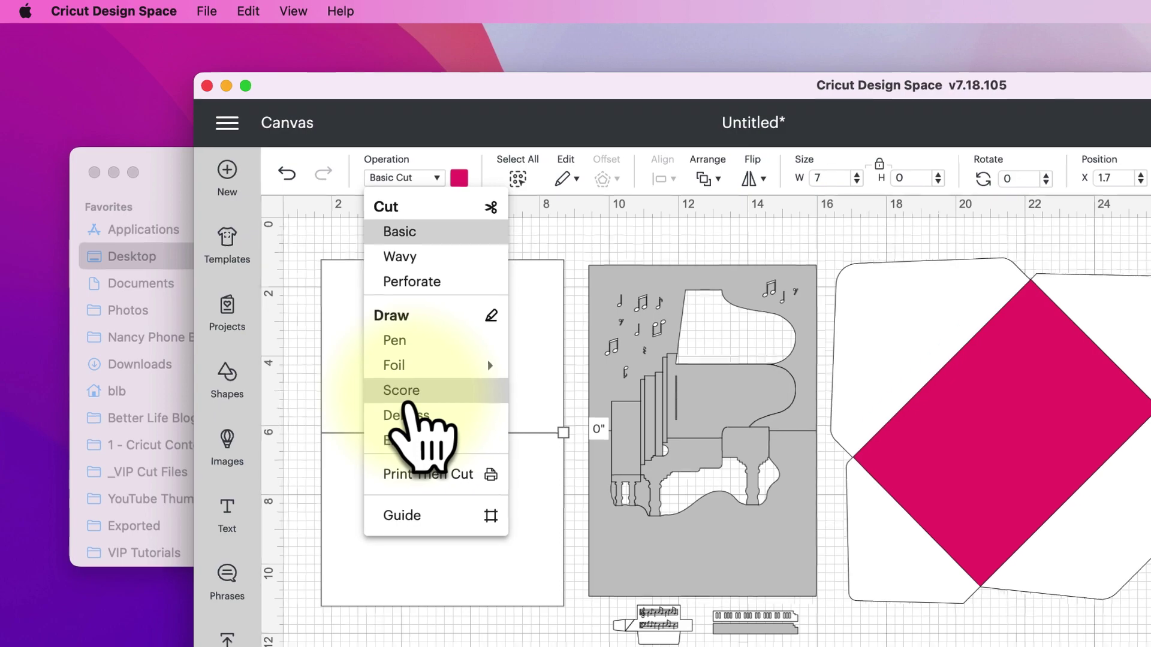
click(409, 397)
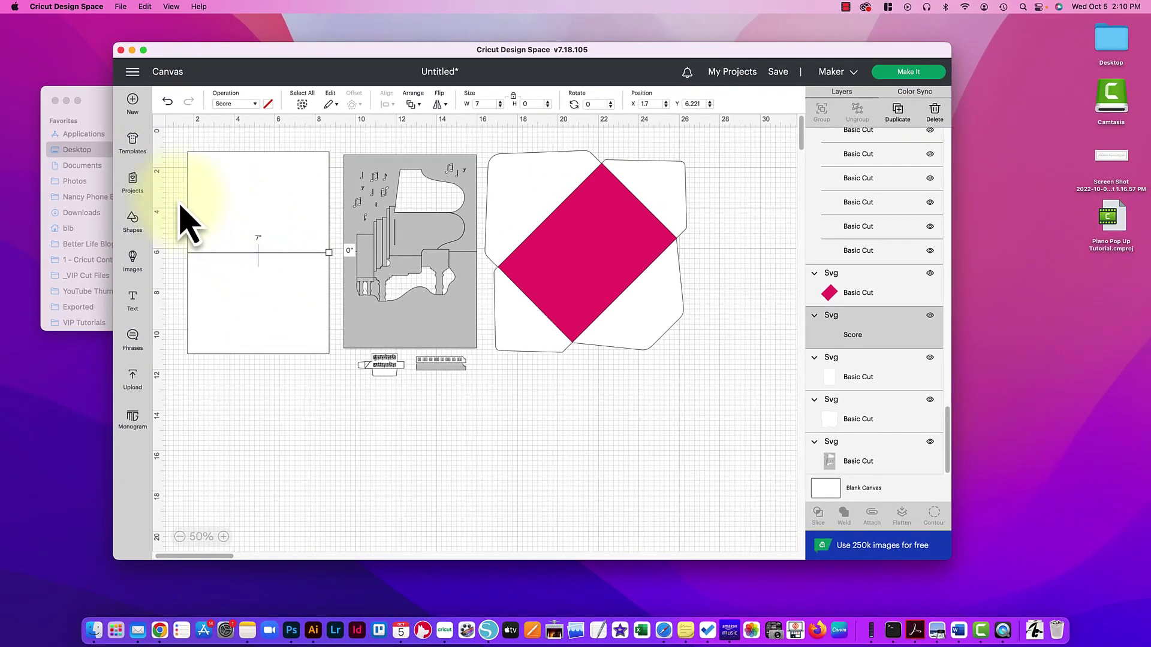
click(180, 205)
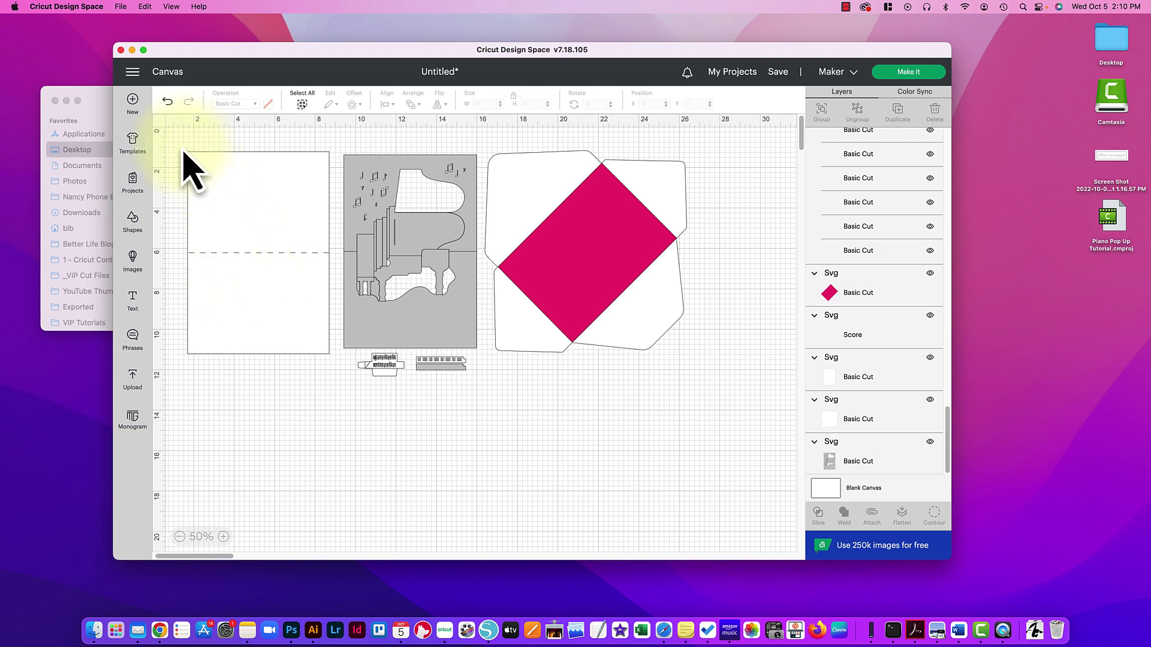
Attach the score line to the white card base.
drag(182, 148, 340, 378)
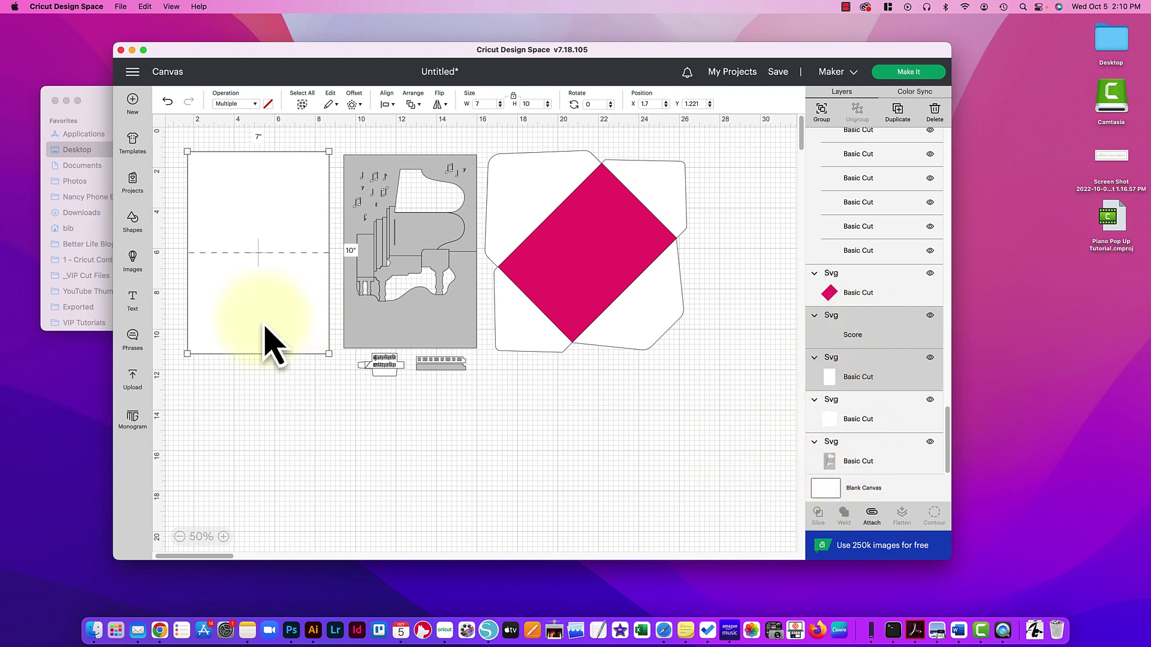
click(872, 515)
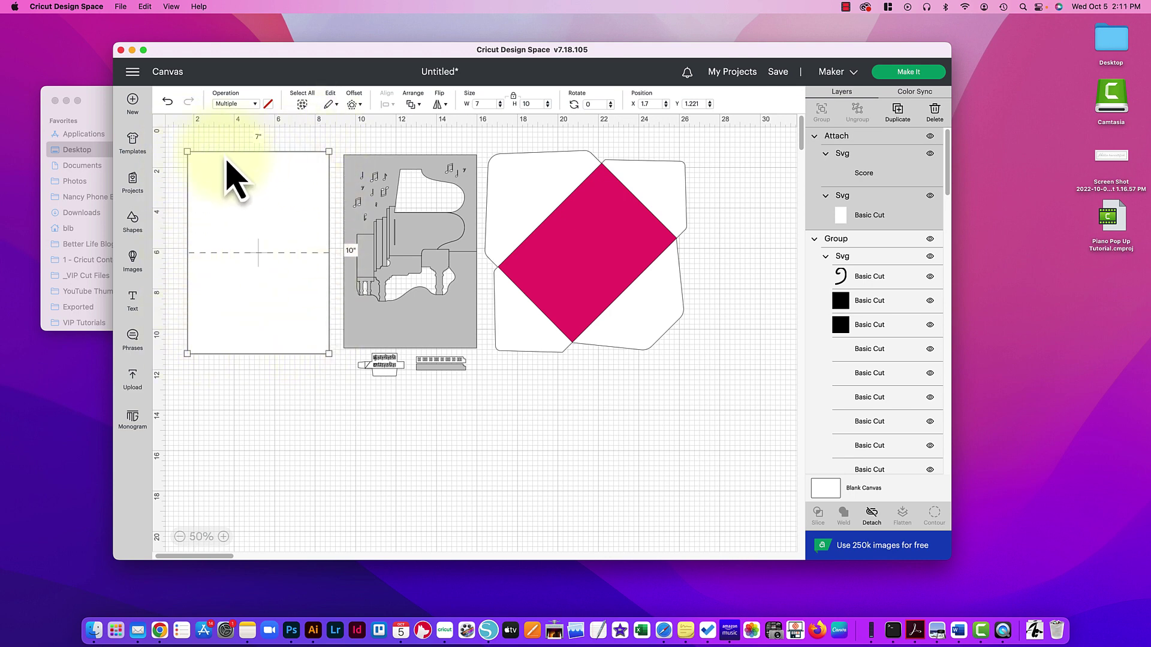
click(424, 147)
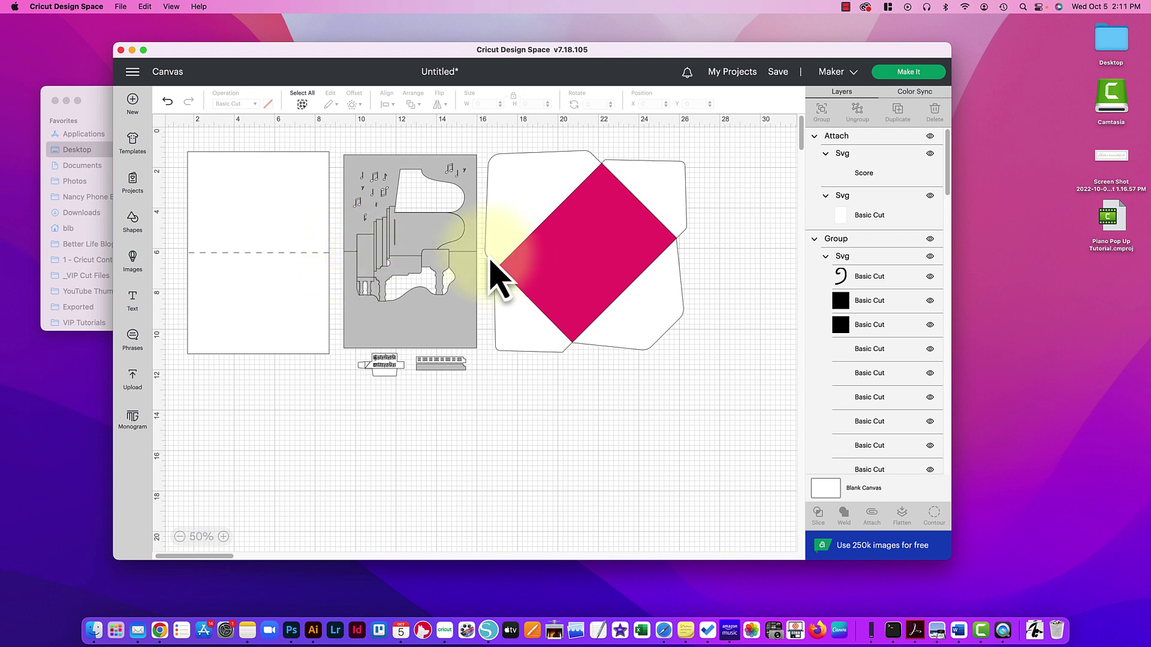
Change the operation of the gray piano panel's fold lines to Score and attach them to the panel.
click(467, 256)
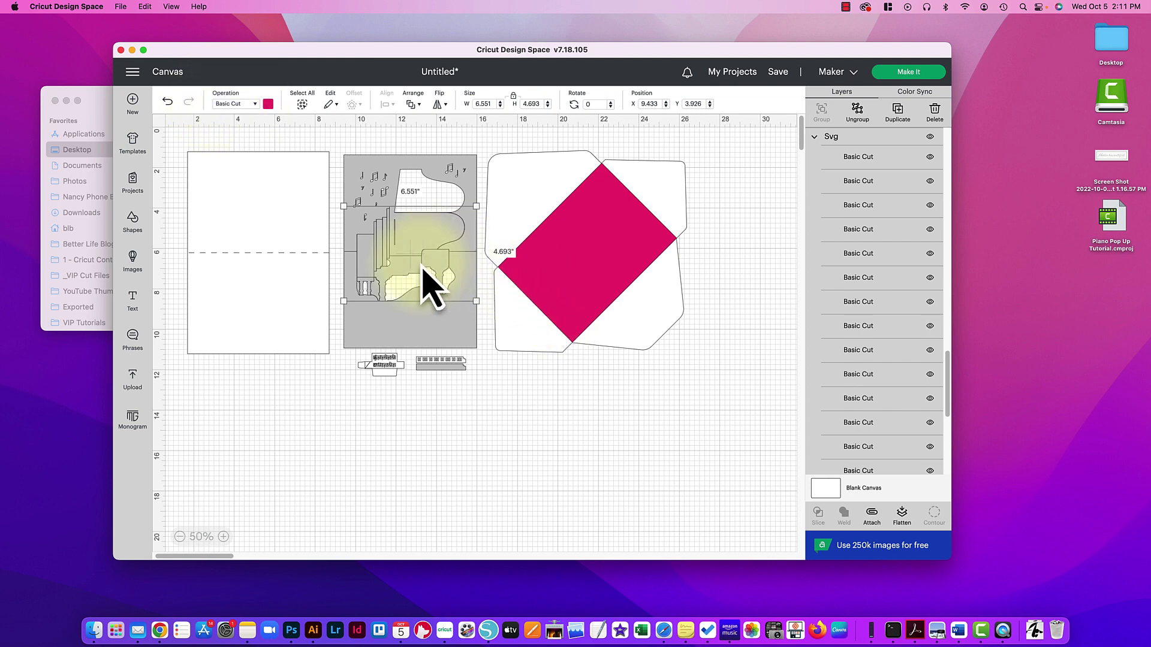
click(243, 105)
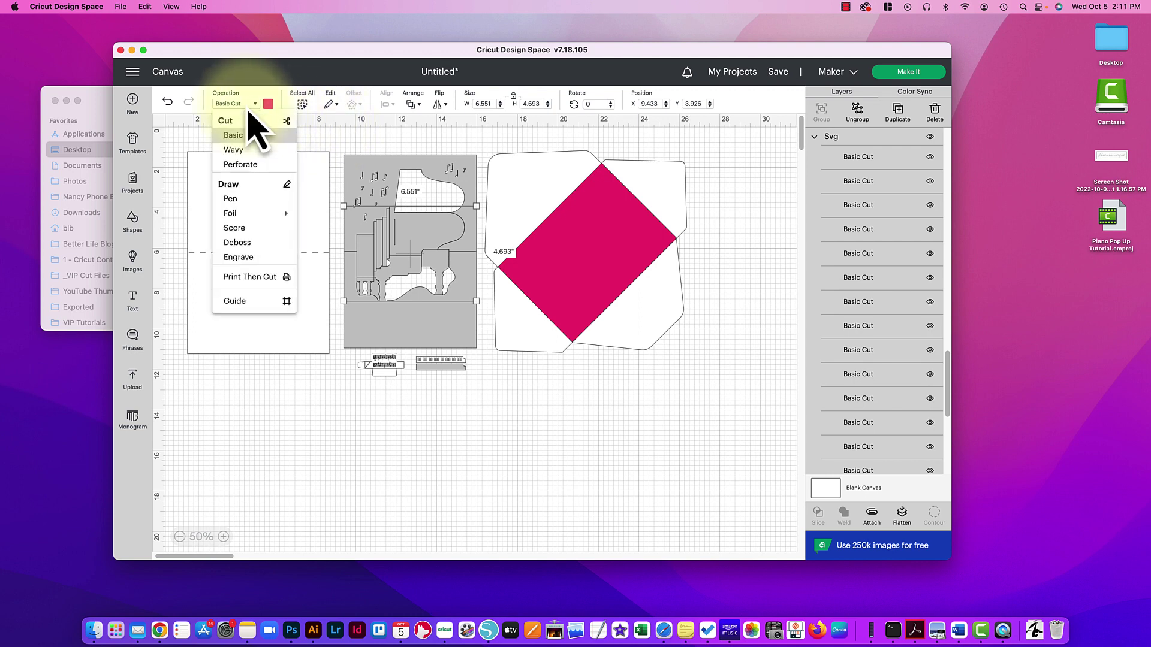
click(237, 229)
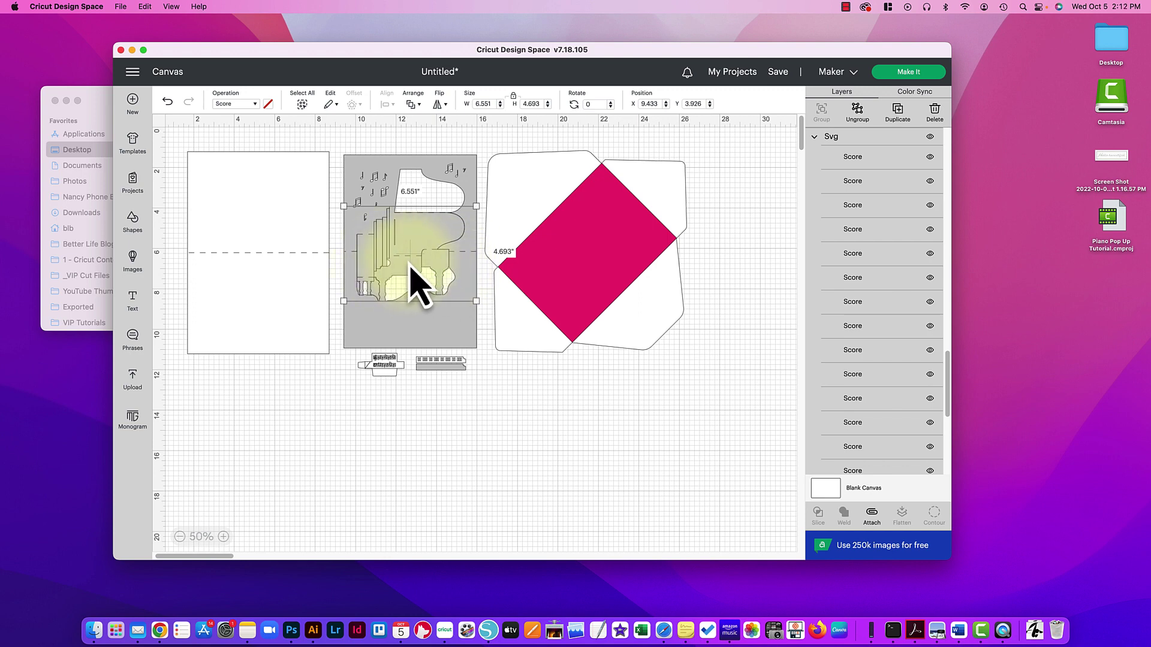
click(364, 150)
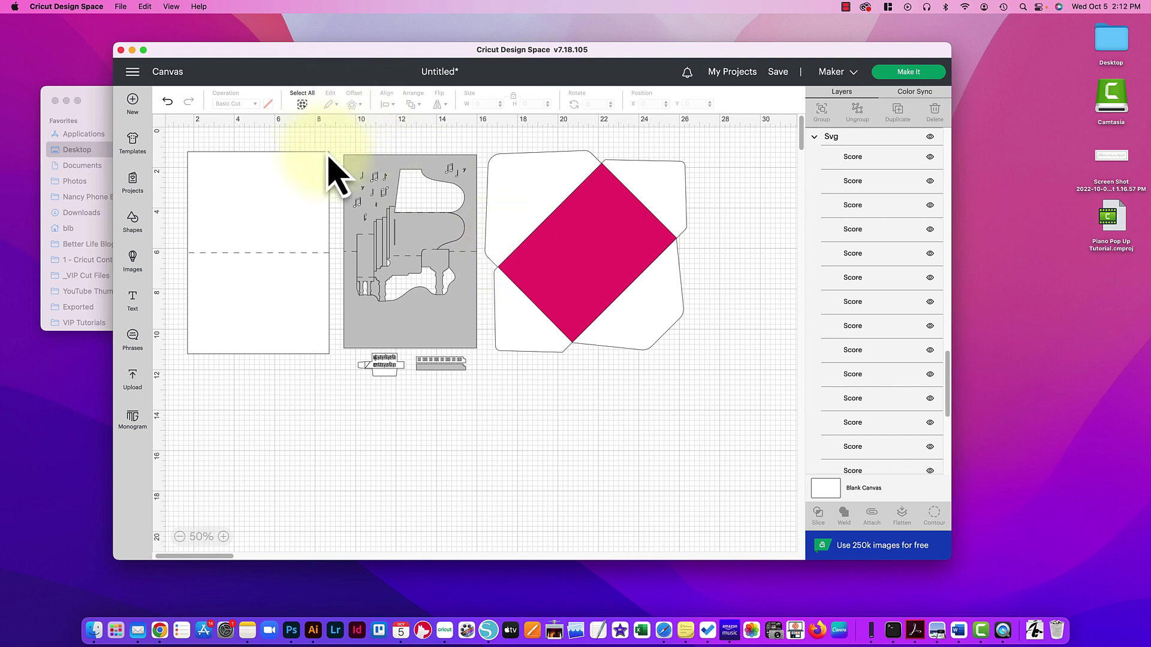
drag(334, 143, 485, 355)
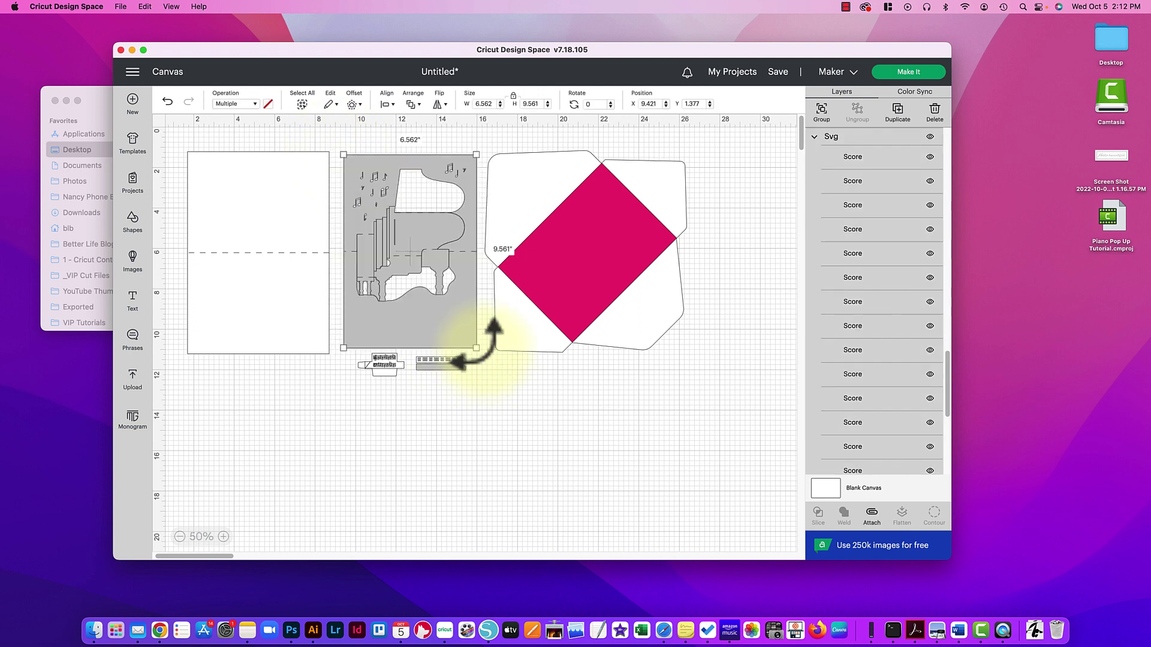
click(874, 520)
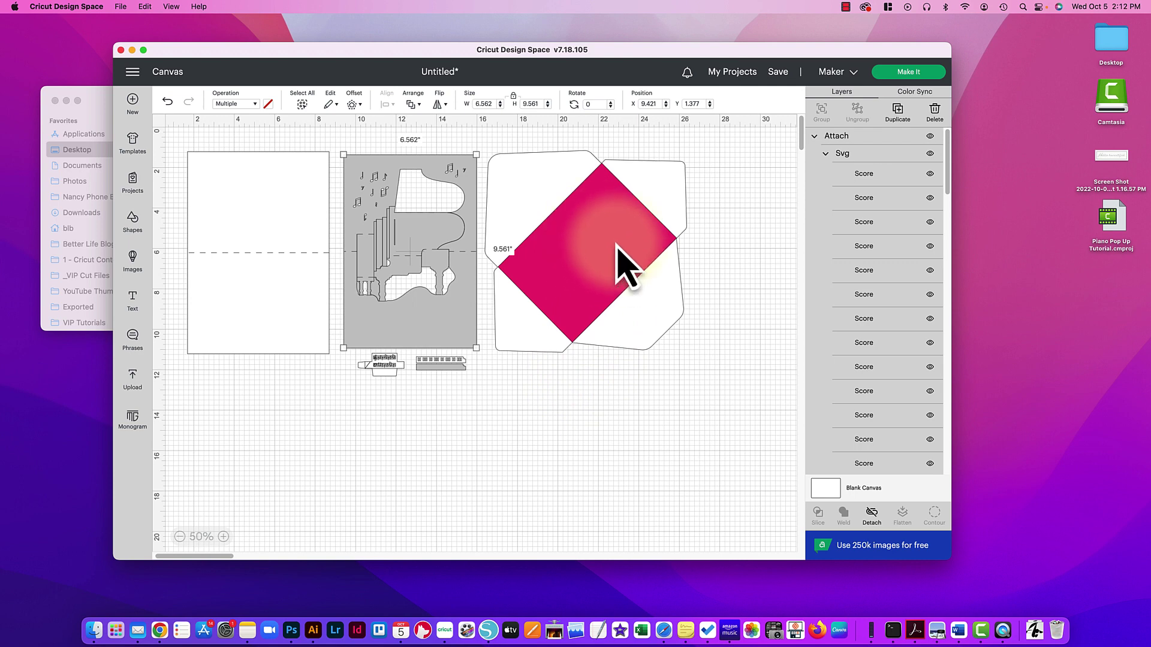
Change the operation of the pink diamond on the envelope to Score and attach it to the envelope.
click(588, 268)
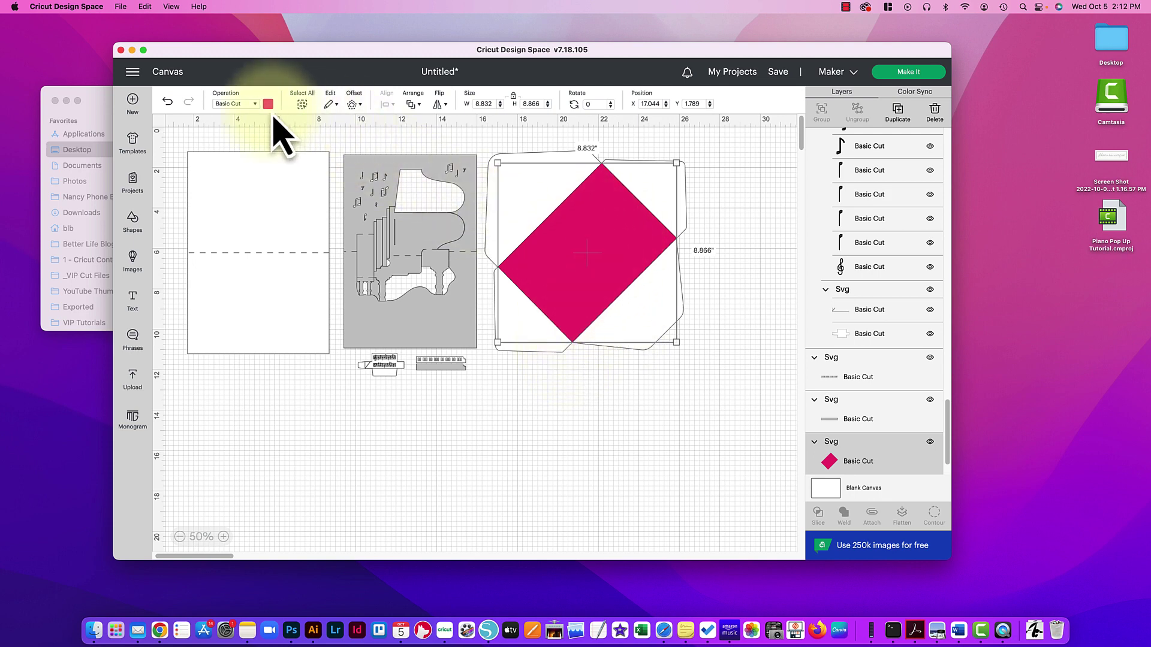
click(239, 106)
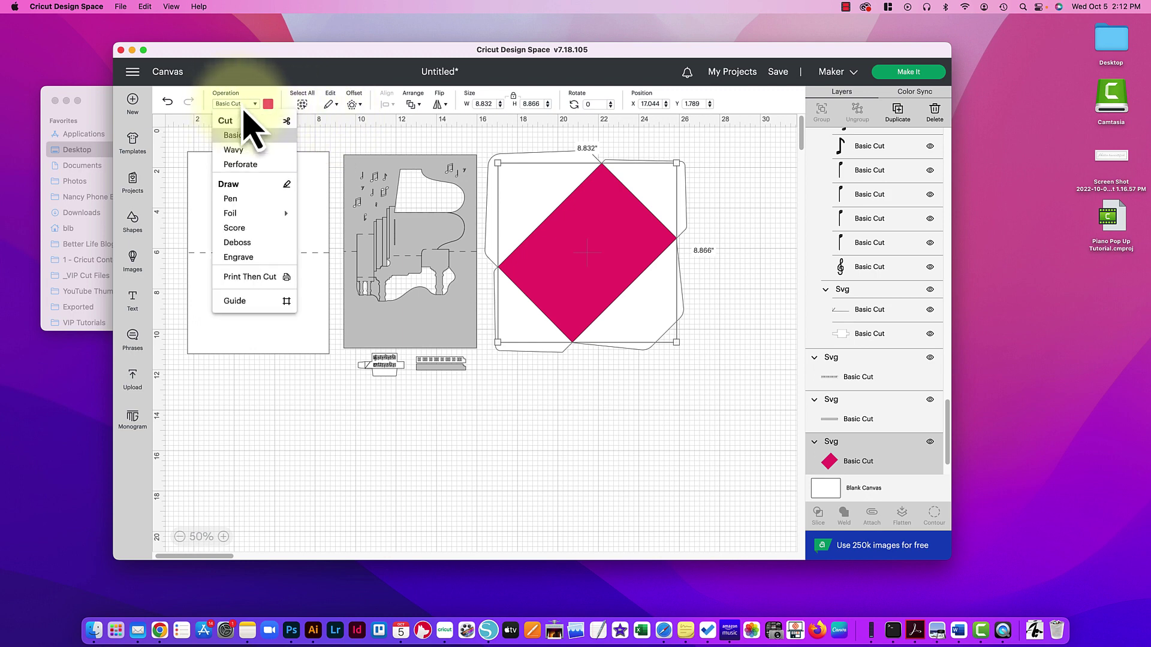
click(240, 230)
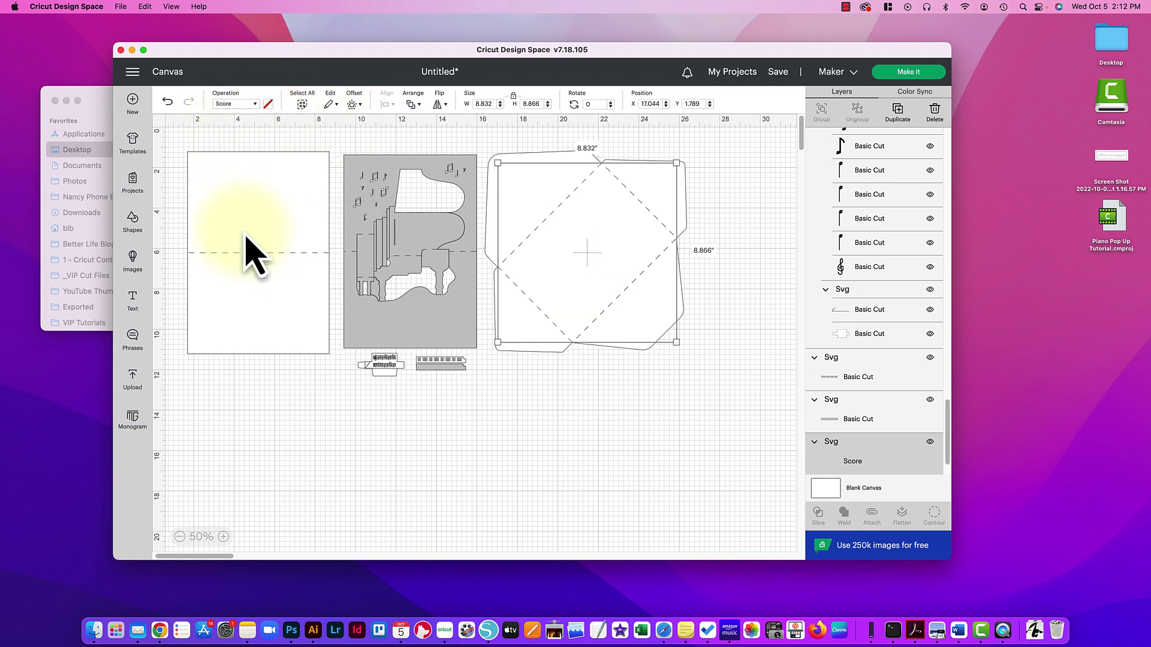
click(729, 263)
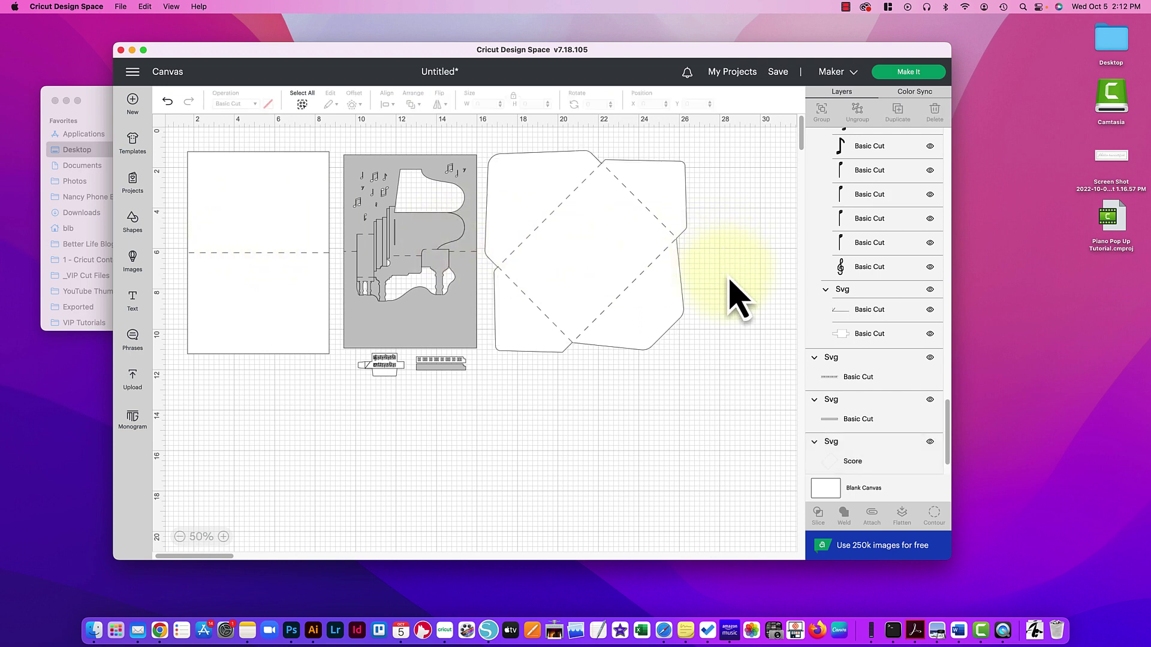
drag(707, 134, 485, 377)
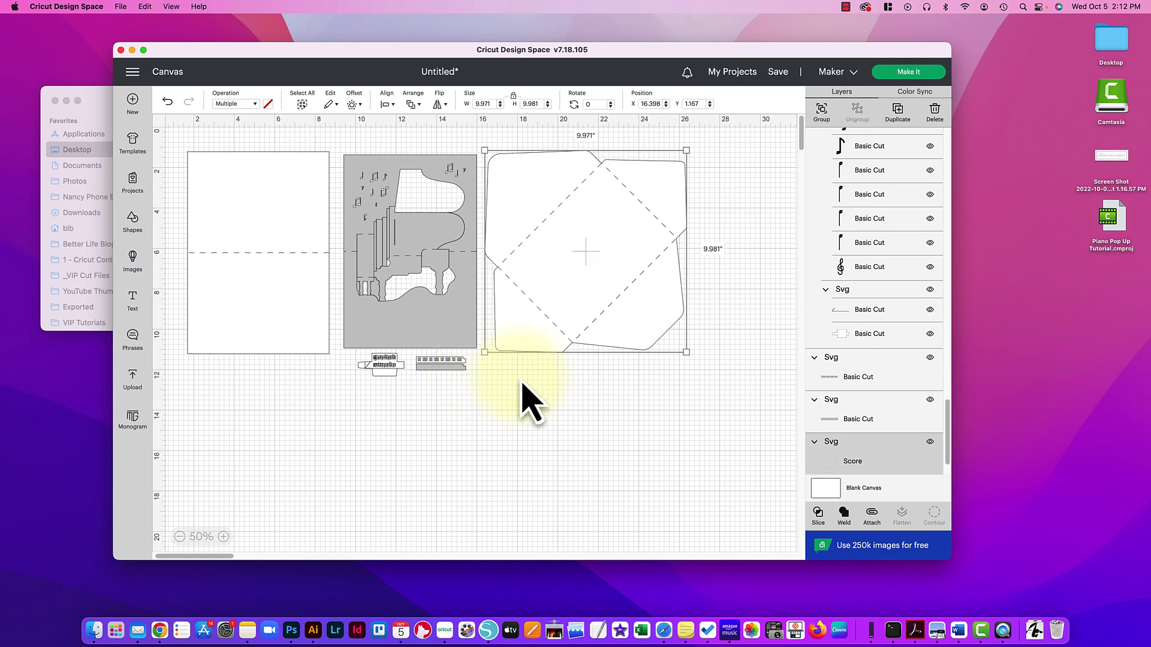
click(872, 519)
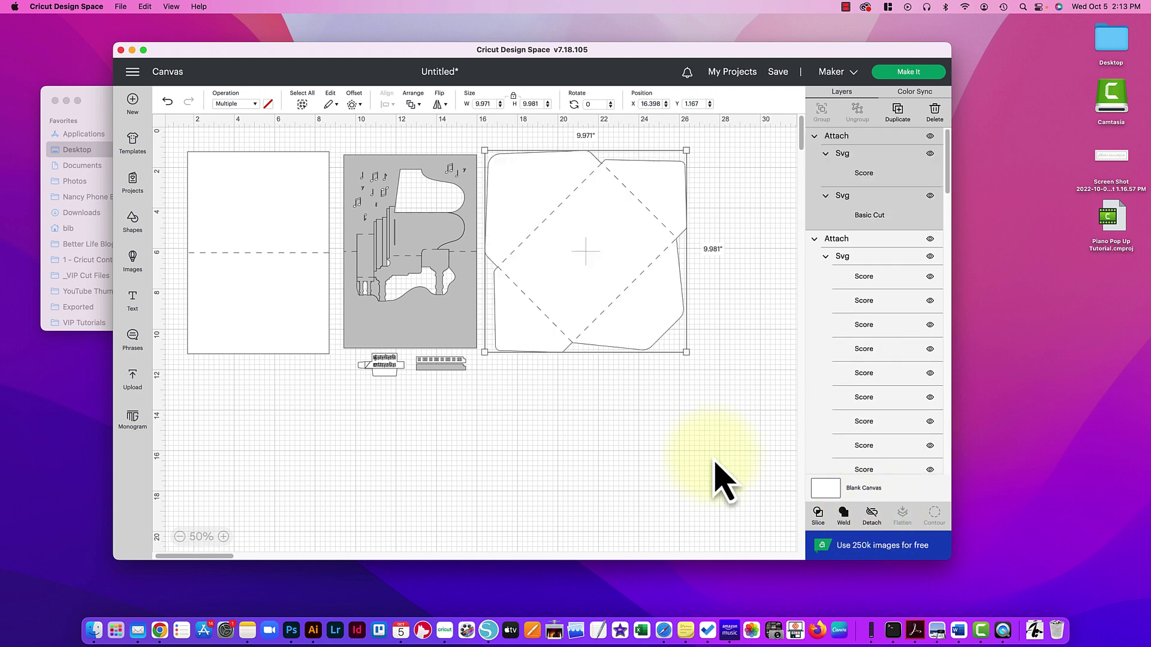
click(602, 436)
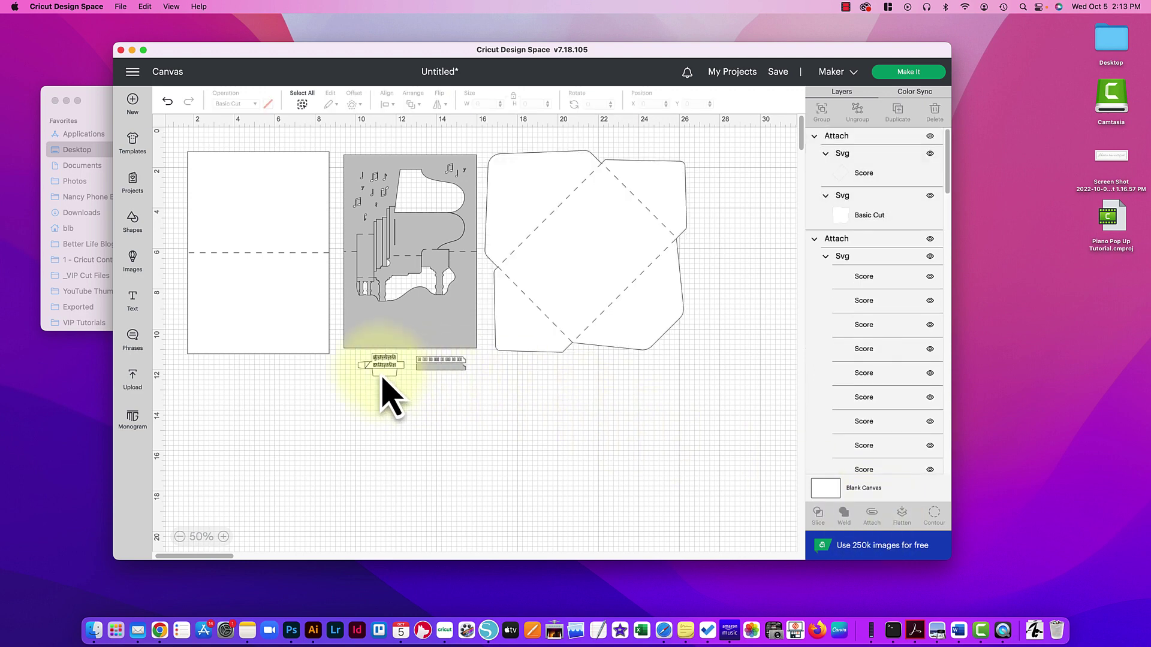
Ungroup the small sheet-music piece below the gray piano panel.
click(223, 537)
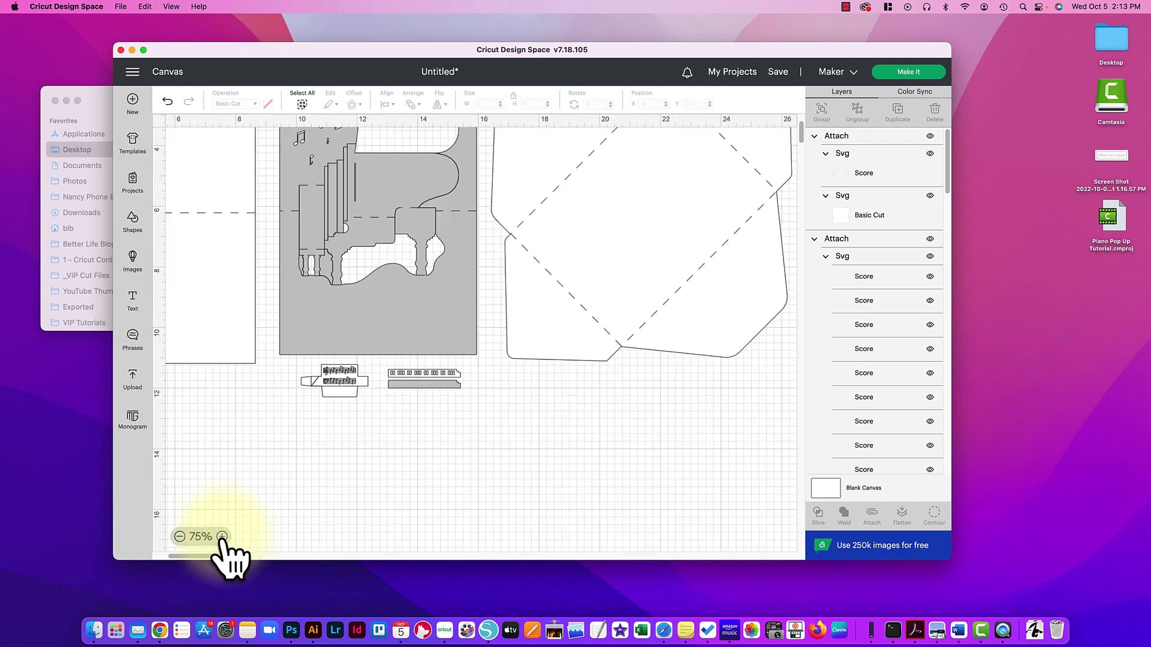
click(222, 537)
click(222, 537)
scroll(303, 489, left, 2)
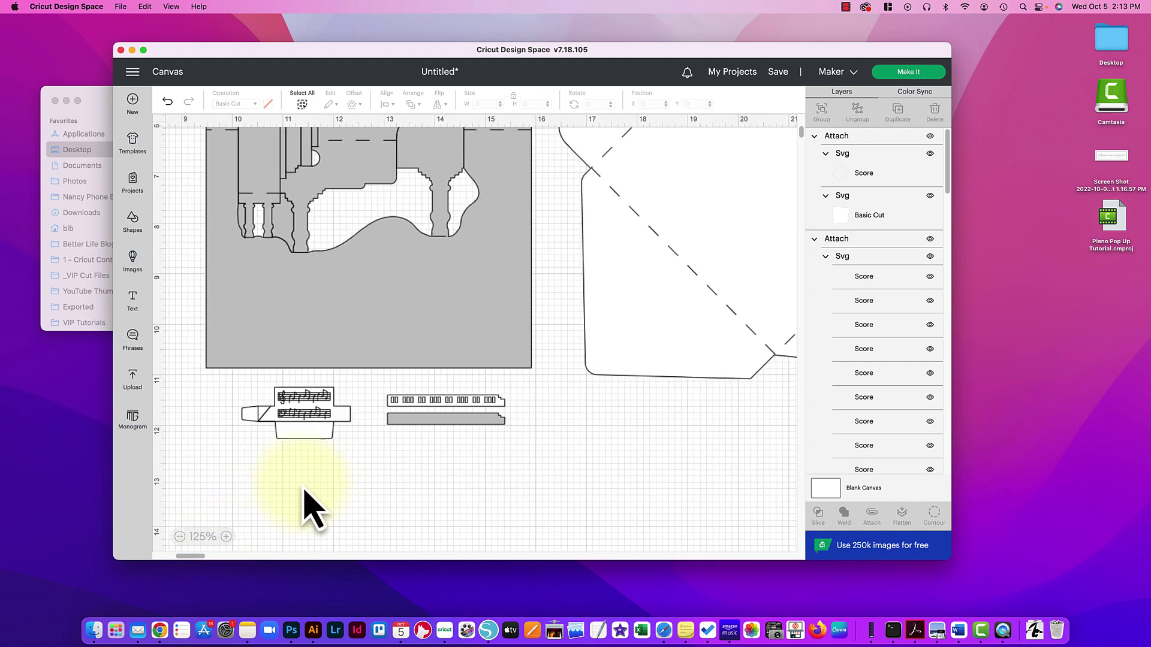
click(225, 537)
click(225, 537)
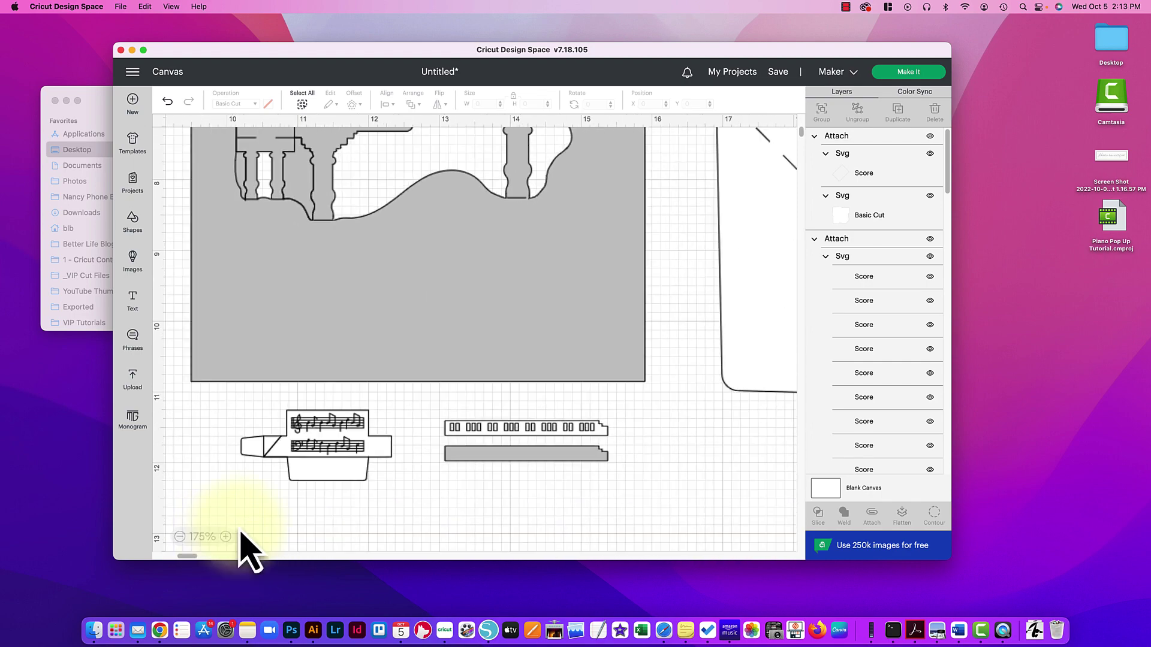
scroll(312, 515, left, 3)
click(226, 537)
click(226, 537)
click(225, 537)
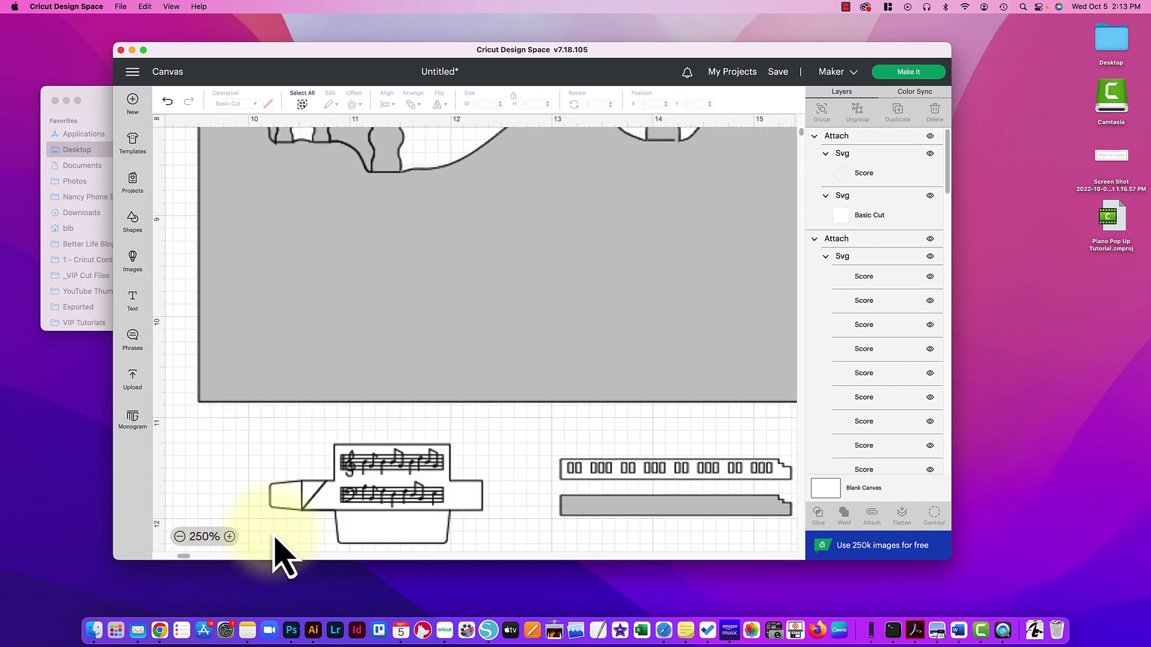
scroll(357, 533, left, 3)
scroll(356, 533, down, 5)
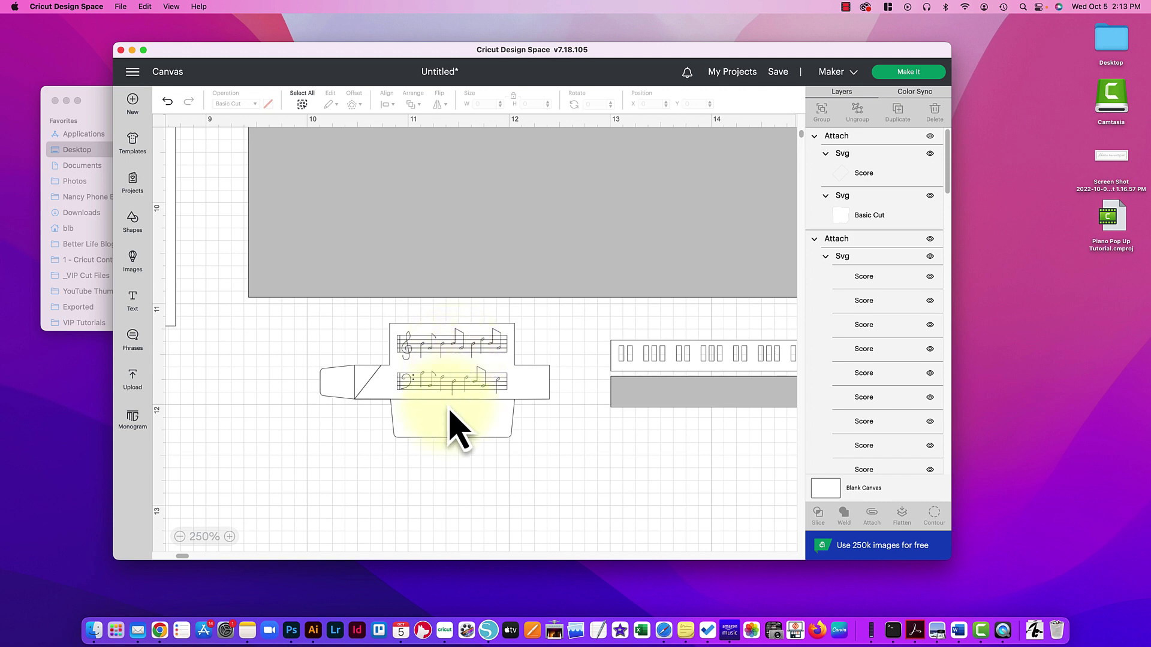
click(376, 400)
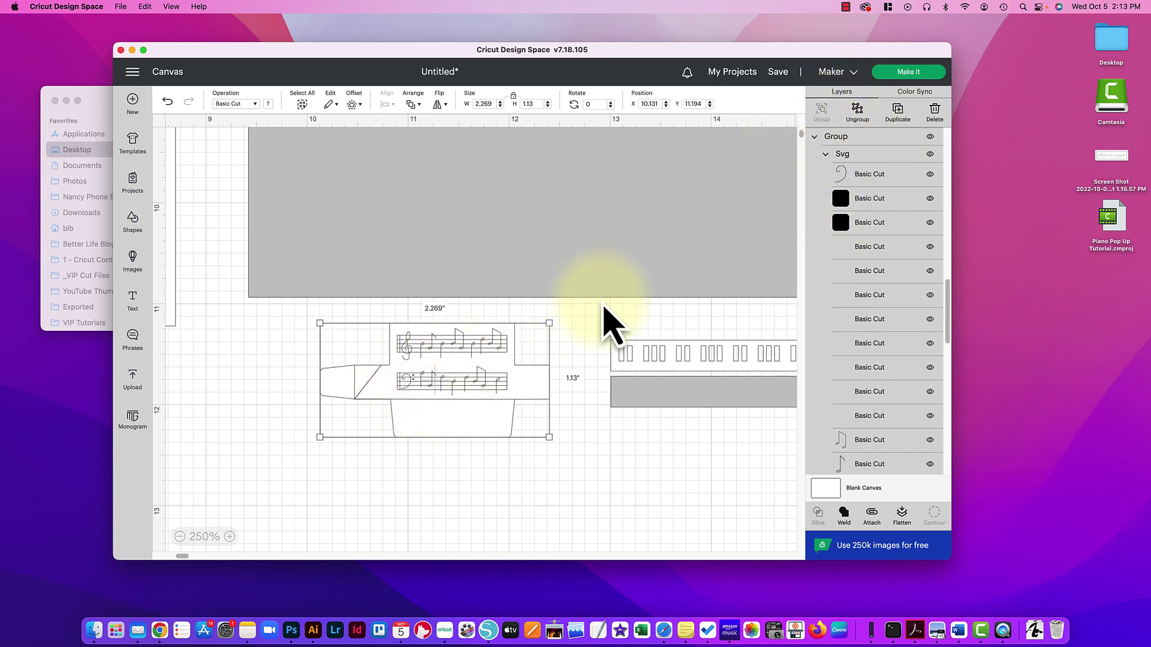
right_click(454, 396)
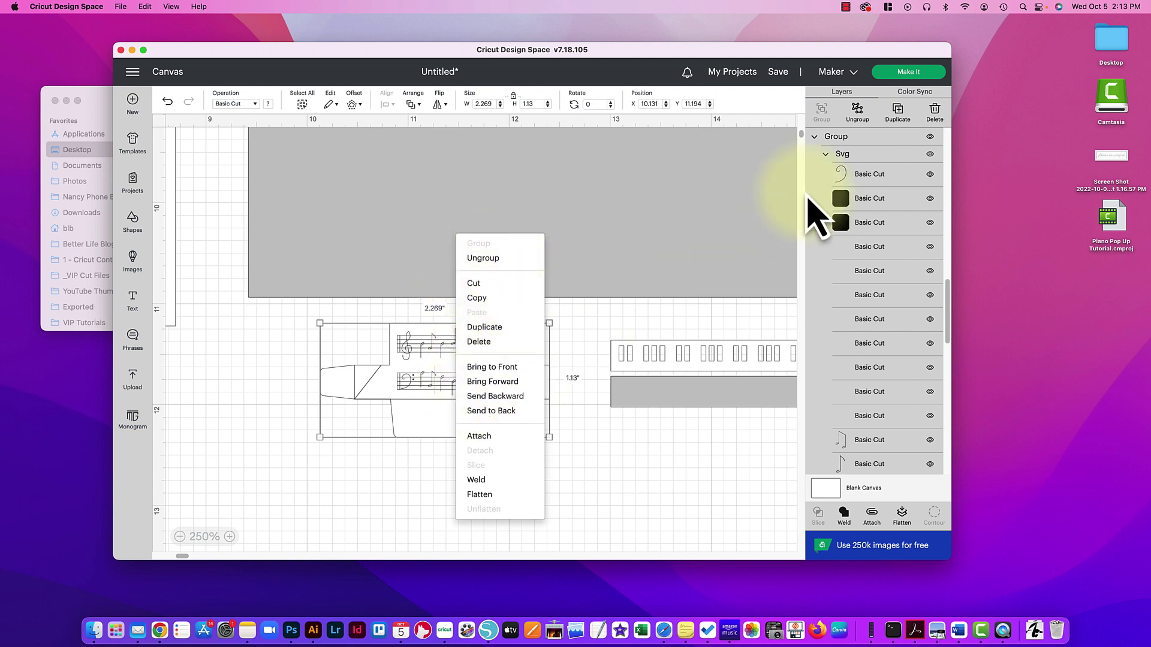
click(857, 112)
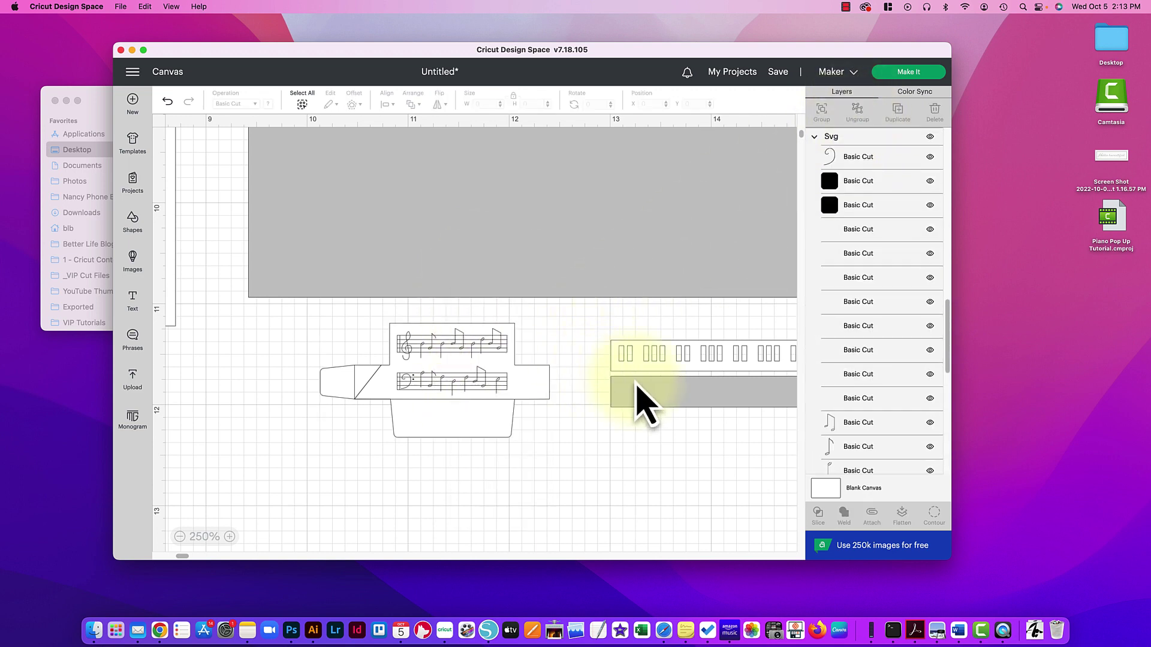
Change the operation of the music notes and staves on the small sheet-music piece to Pen.
click(448, 389)
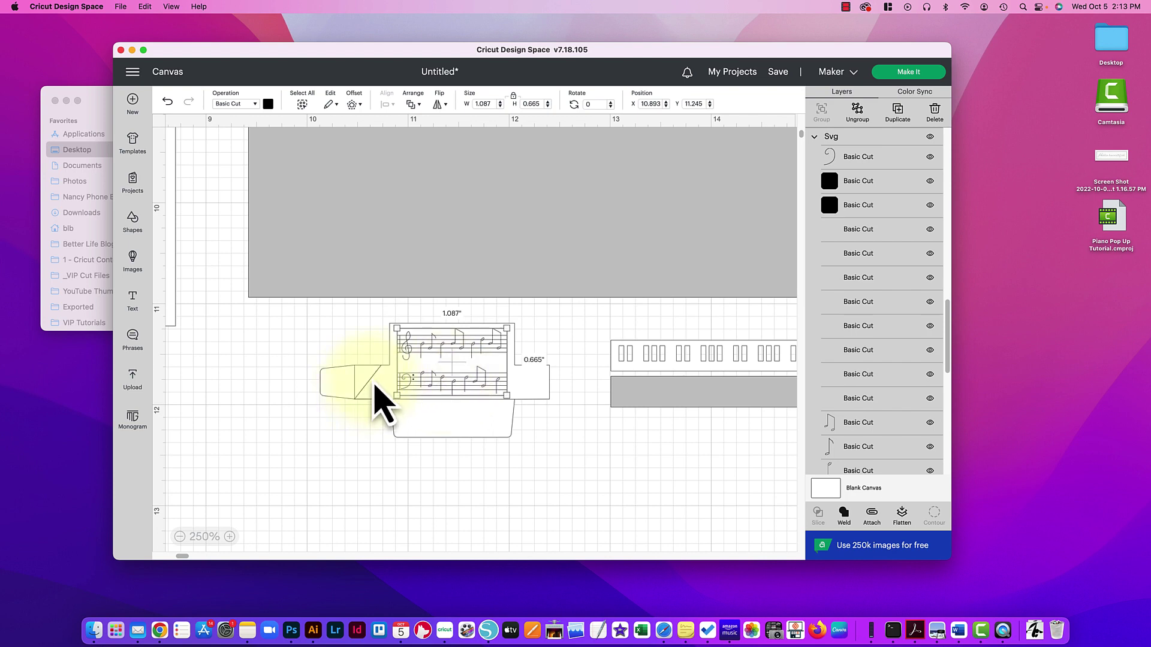
shift+click(374, 386)
click(355, 431)
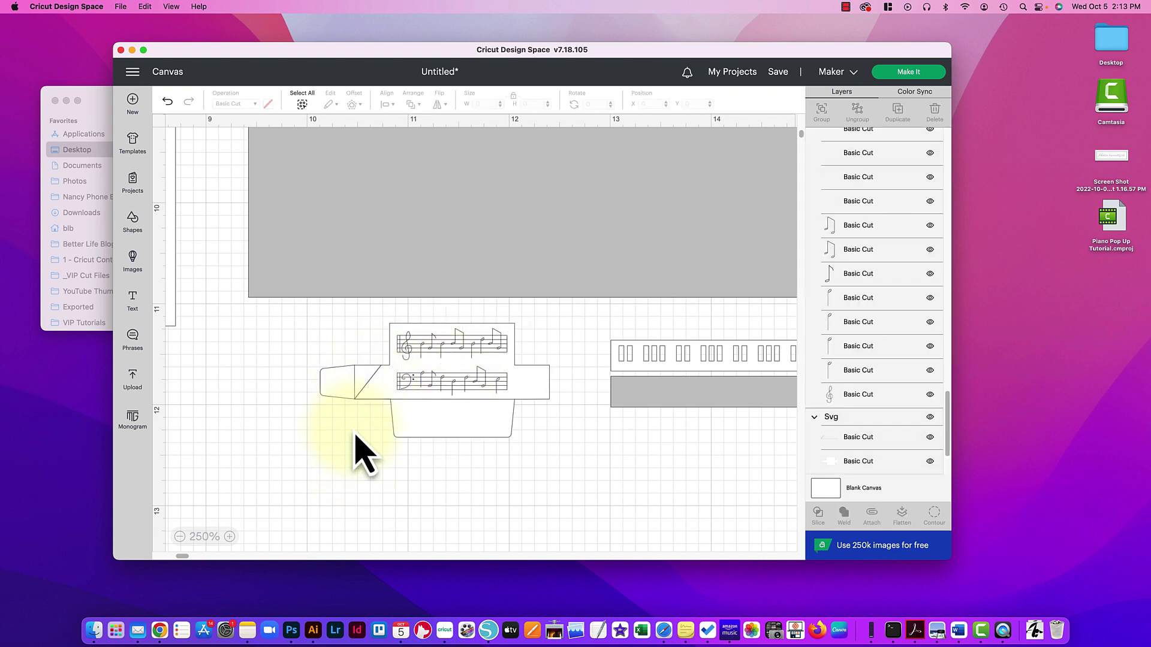
click(356, 396)
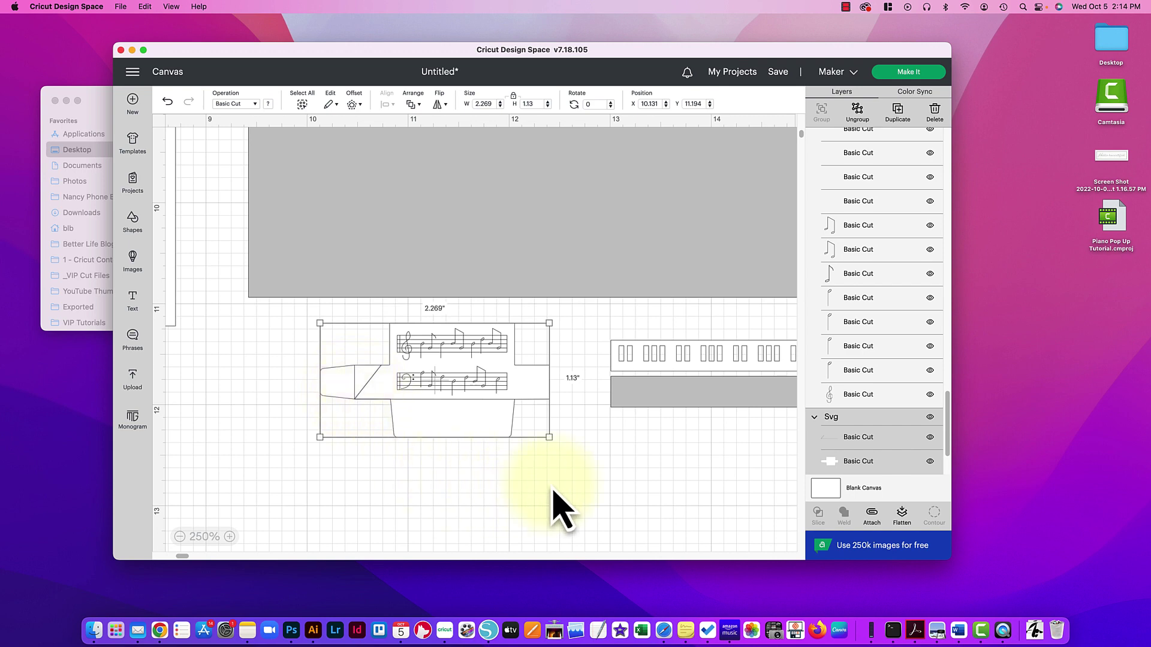
click(497, 510)
click(436, 379)
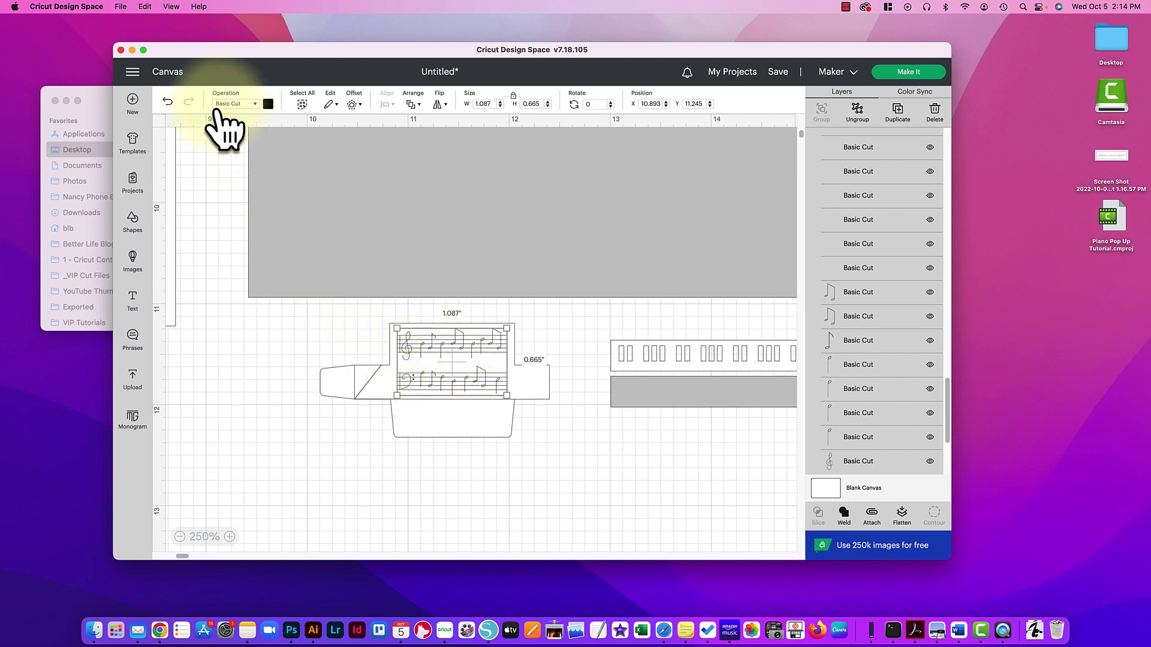
click(242, 105)
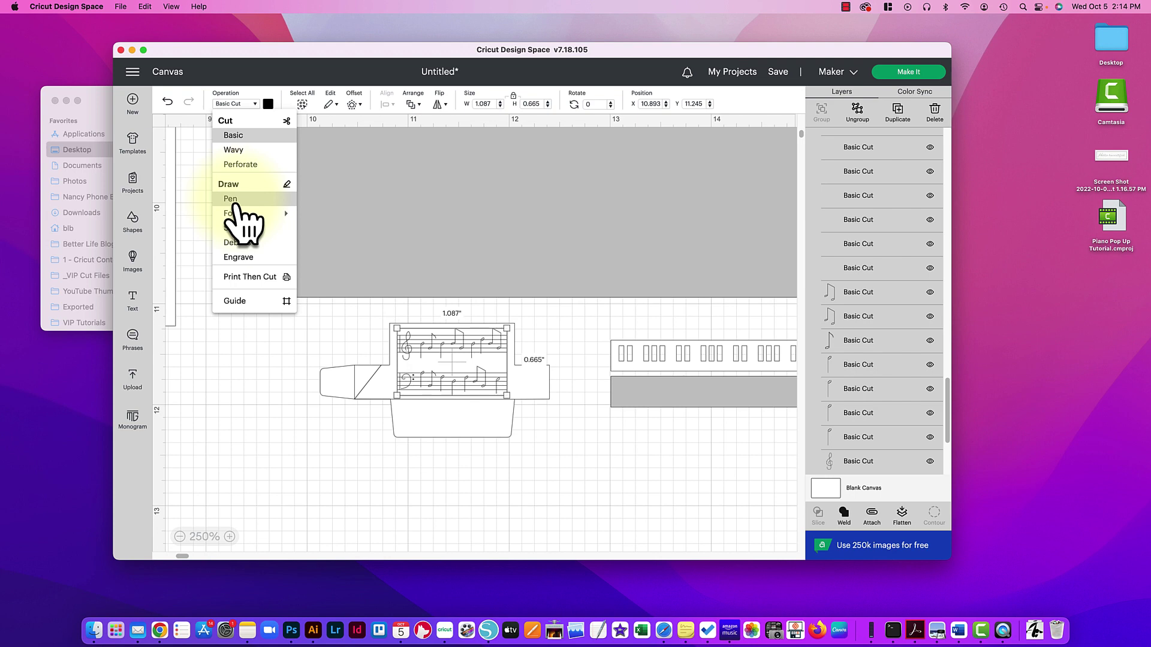
click(233, 199)
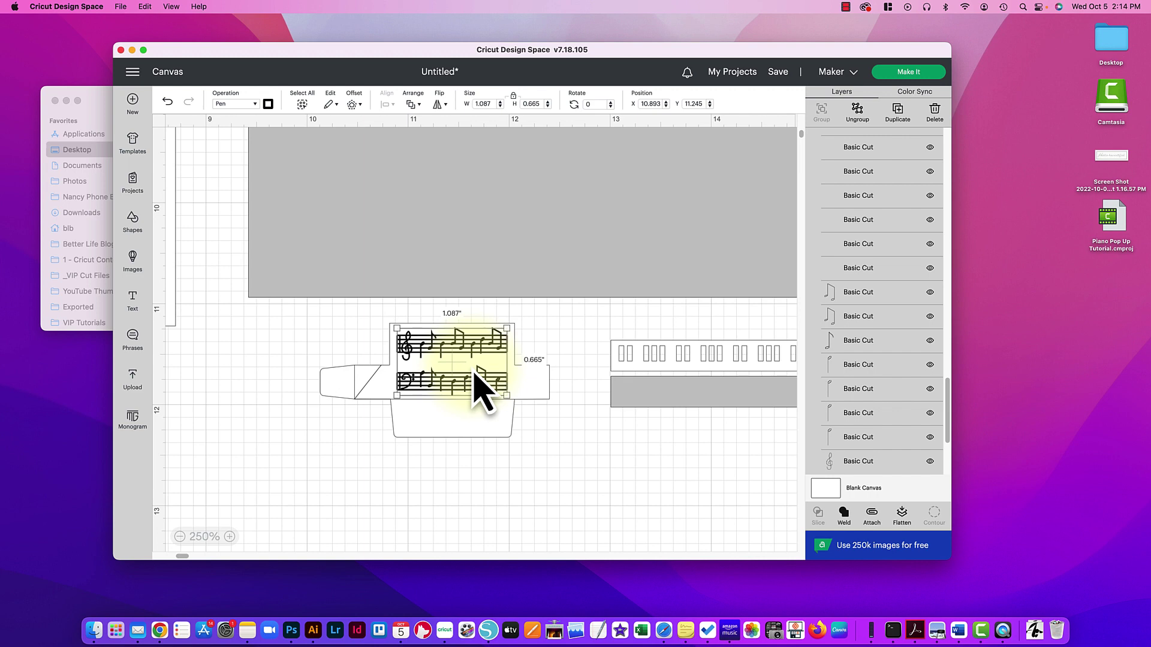
click(571, 360)
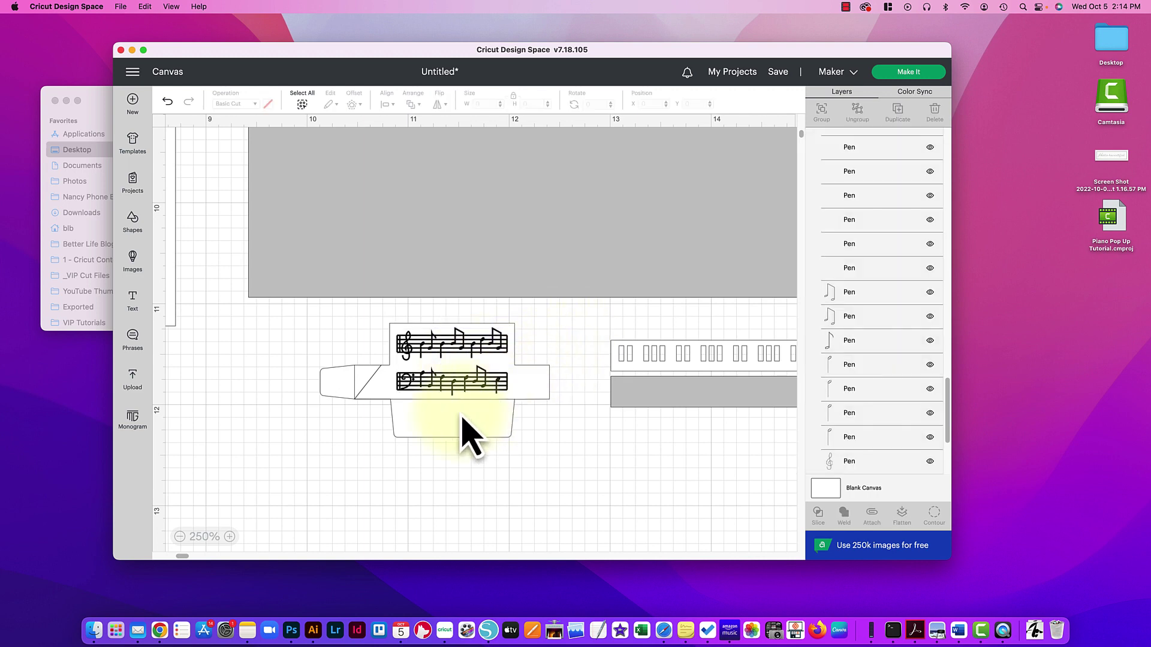
Ungroup the small sheet-music piece's outline and fold lines into separate pieces.
click(362, 404)
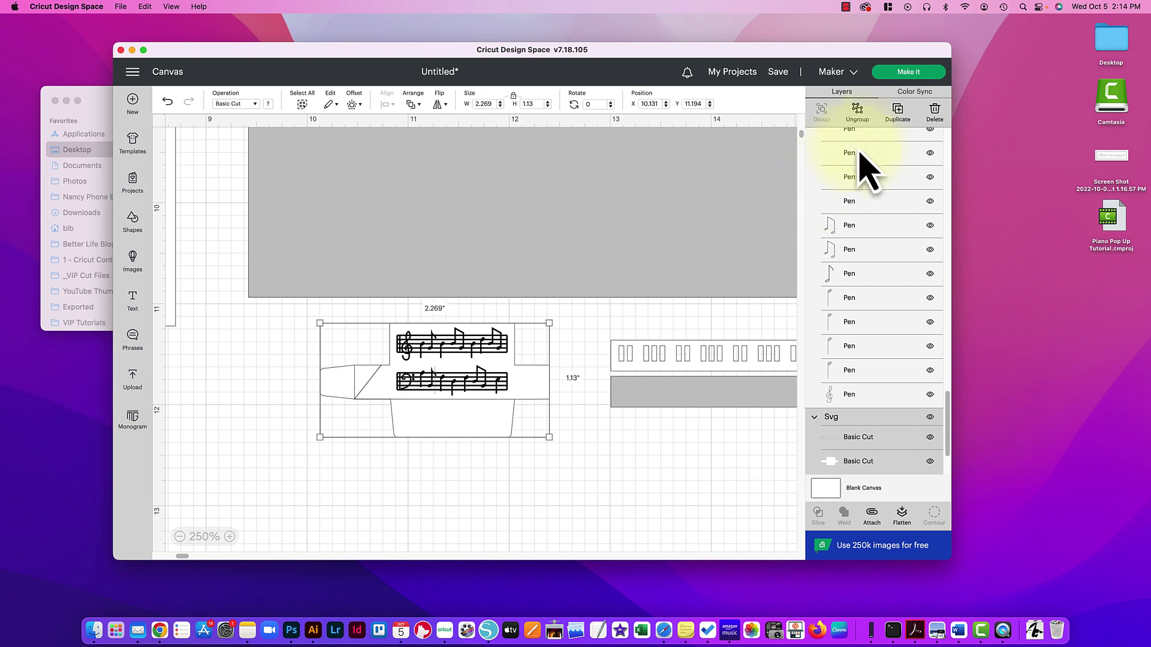
click(863, 123)
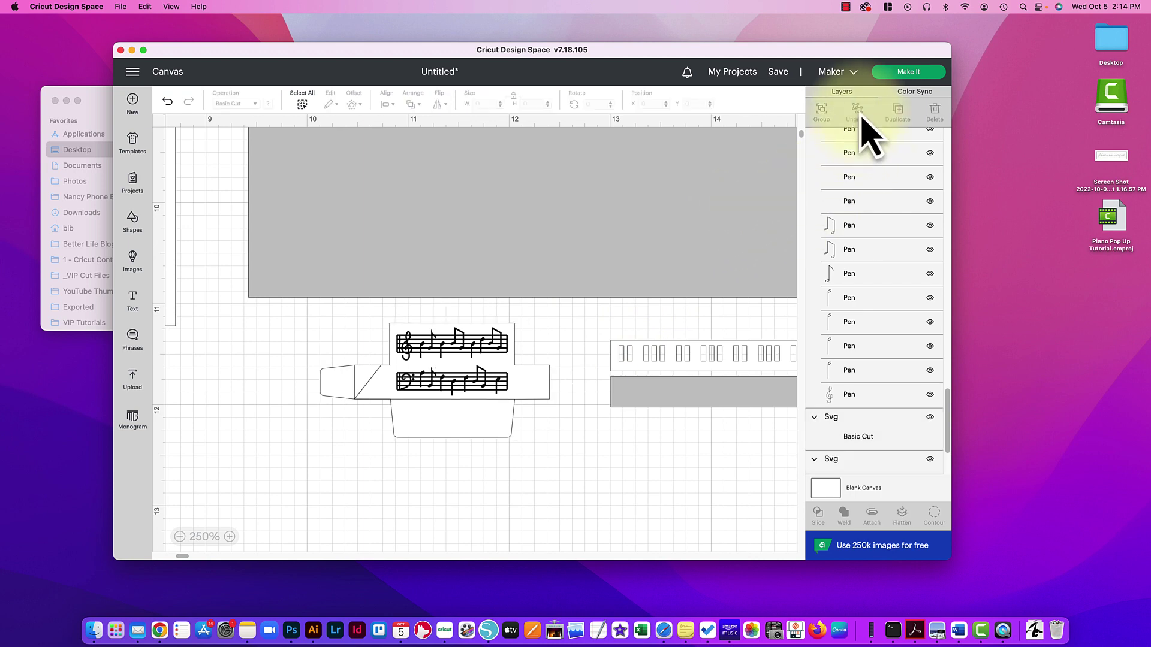
drag(361, 398, 373, 386)
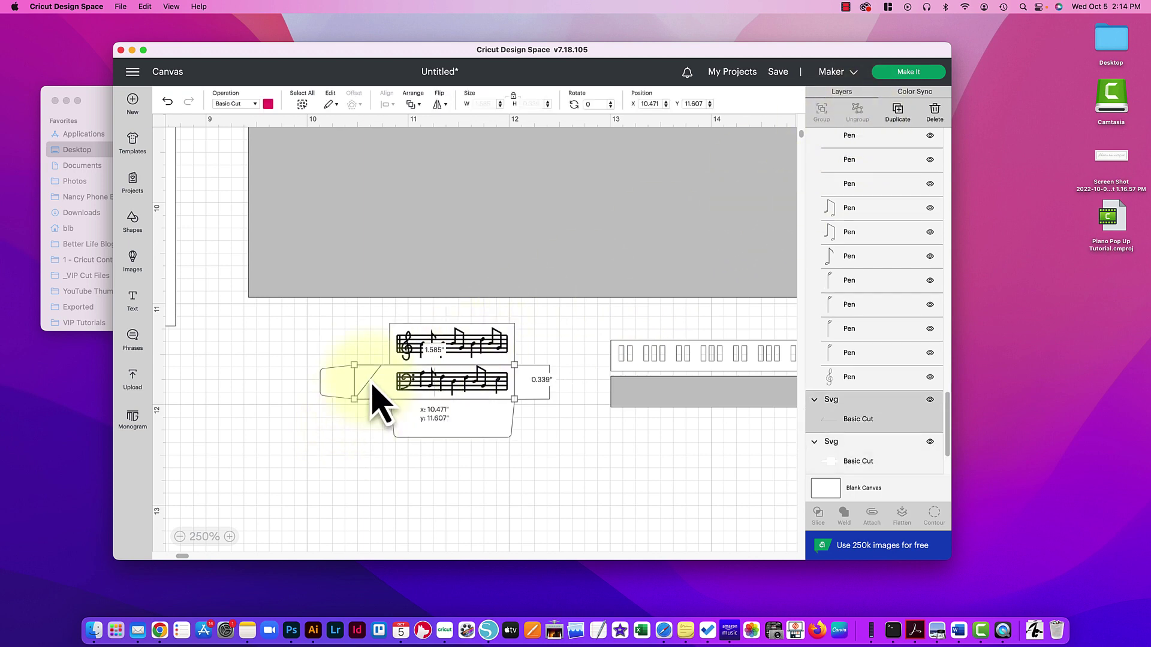
click(365, 424)
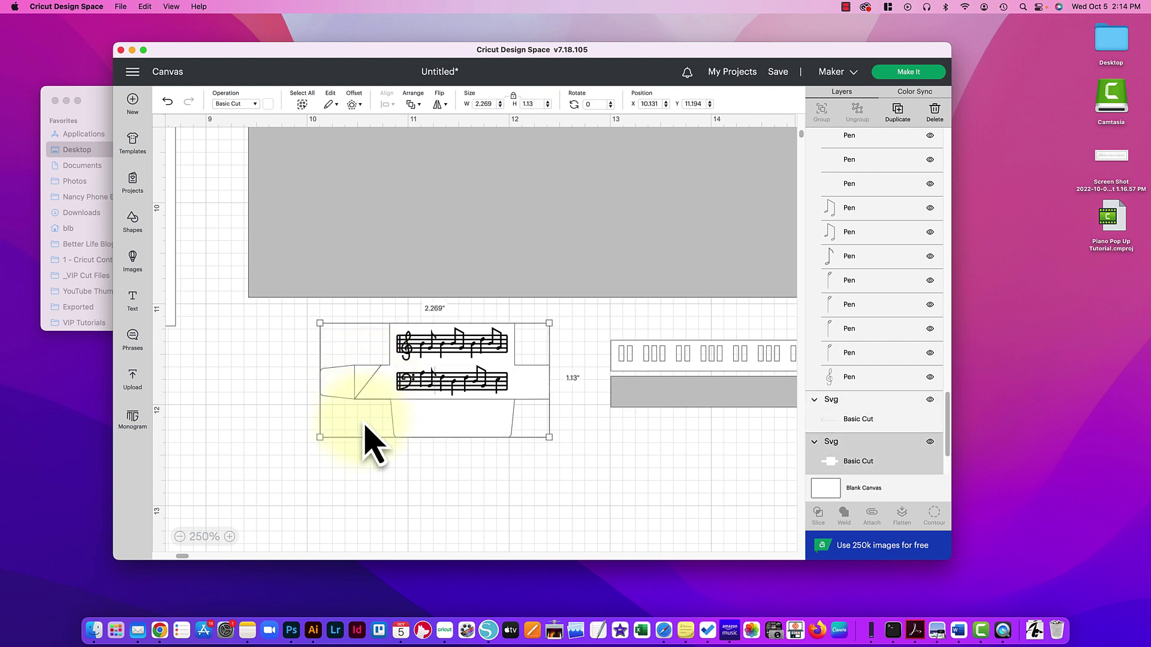
Change the operation of the fold lines on the small sheet-music piece to Score.
click(376, 386)
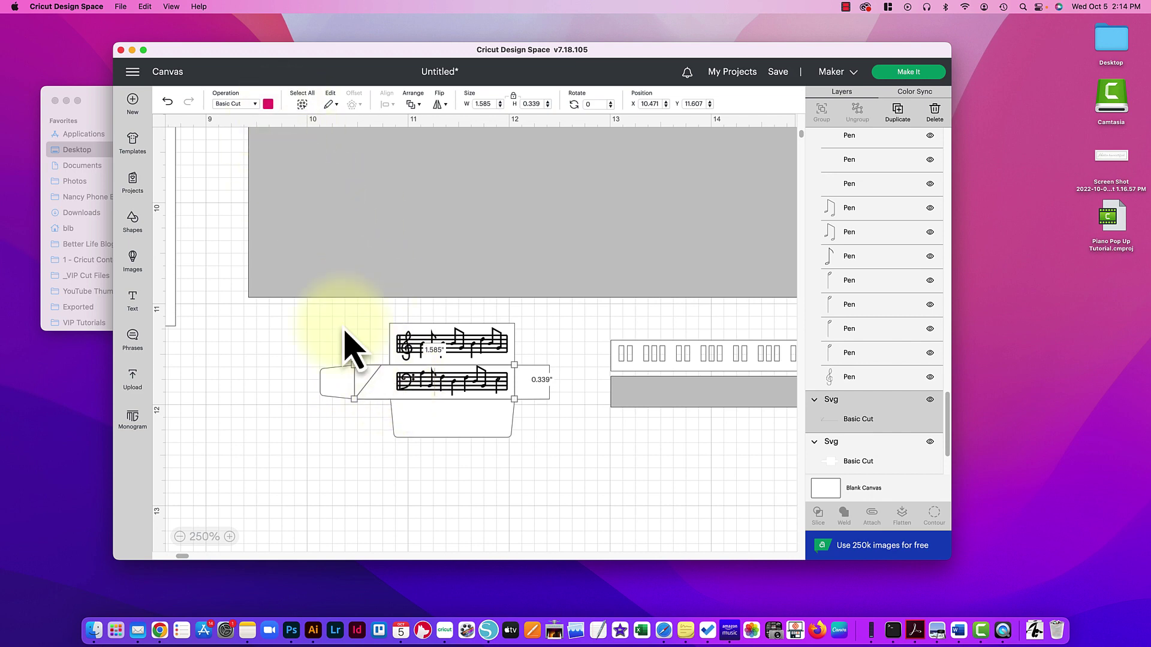
click(238, 104)
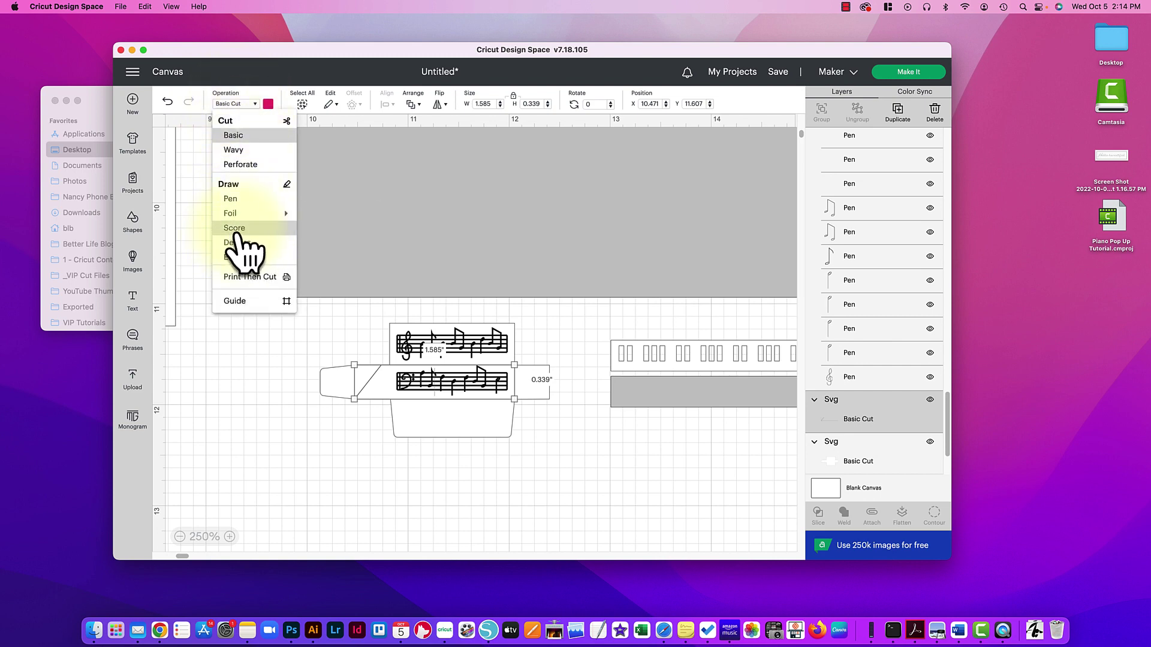
click(236, 230)
click(282, 393)
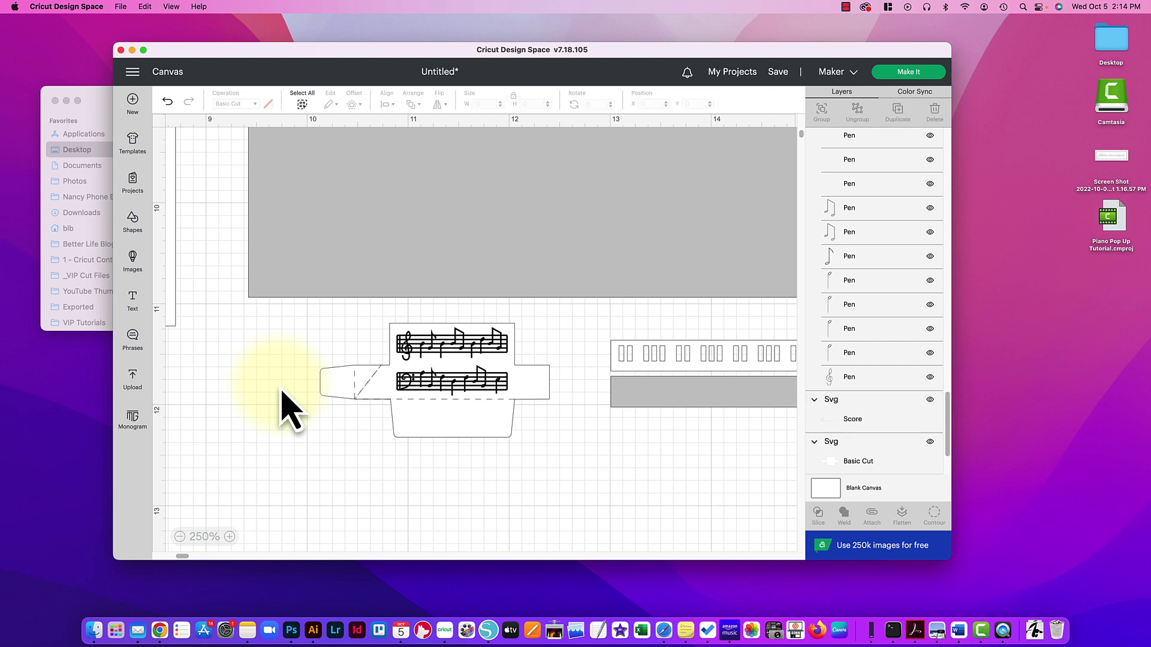
Attach the small sheet-music piece's pen notes and score lines to its cut outline.
click(441, 358)
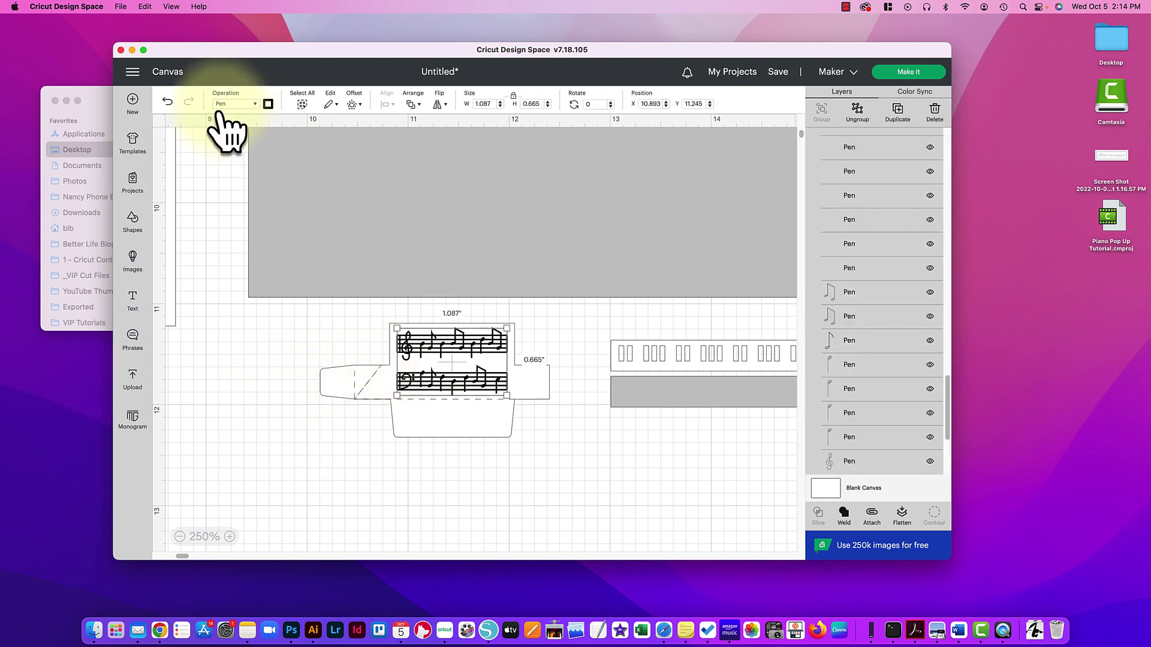
click(361, 405)
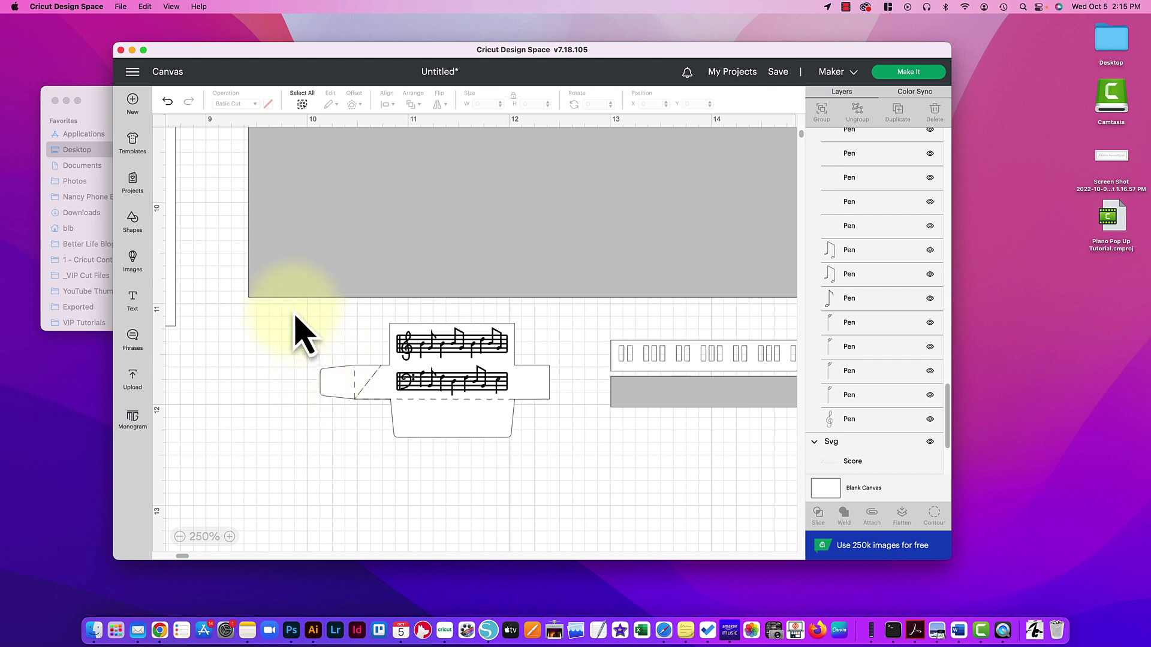
drag(301, 313, 246, 344)
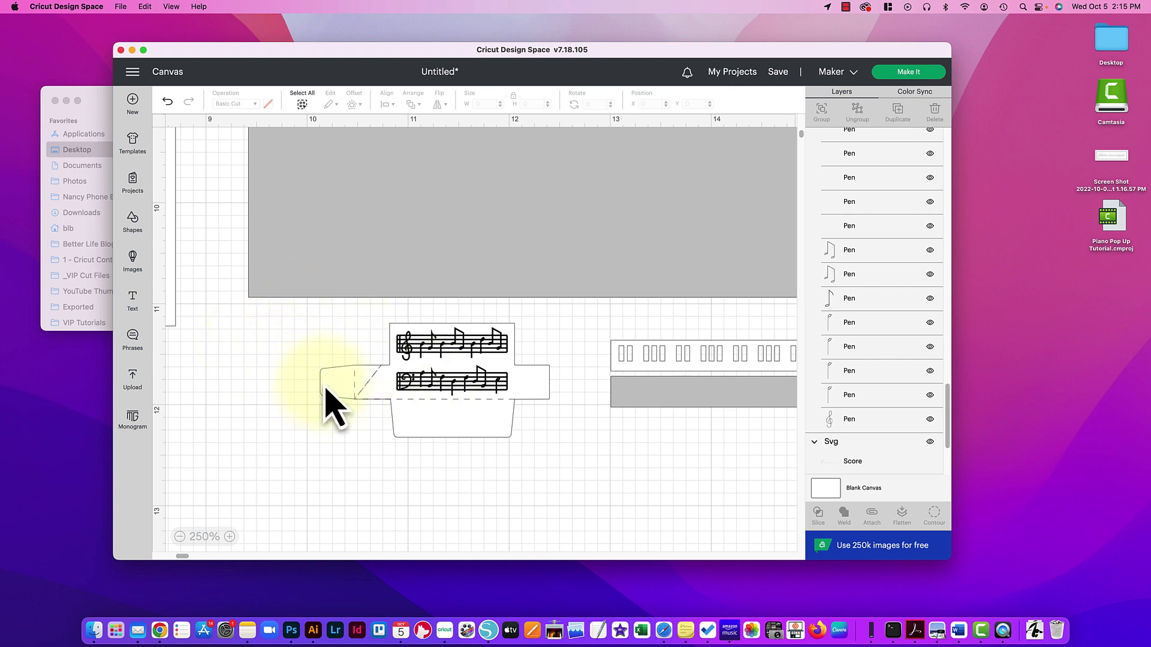
click(326, 391)
click(292, 401)
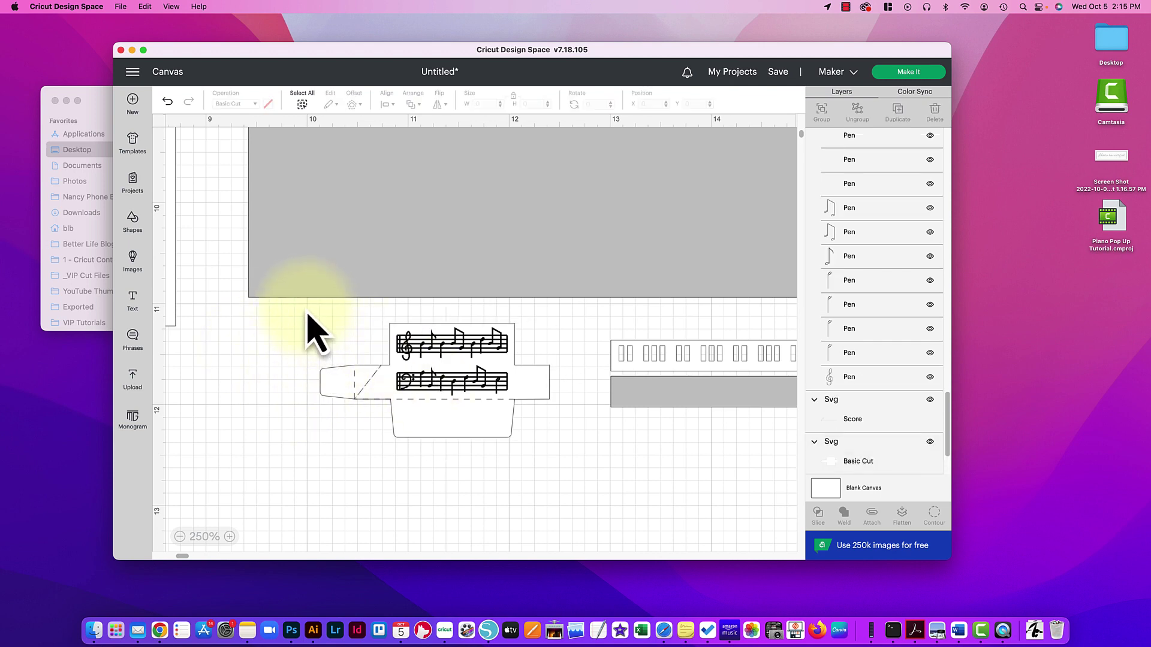
drag(304, 306, 570, 463)
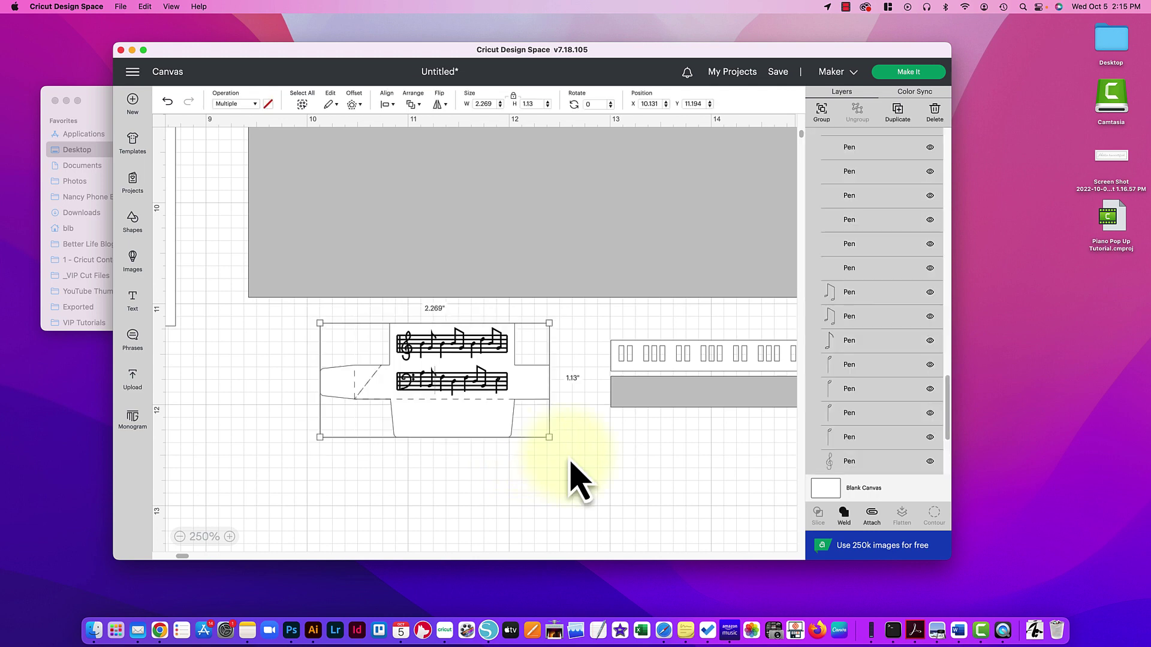
click(872, 517)
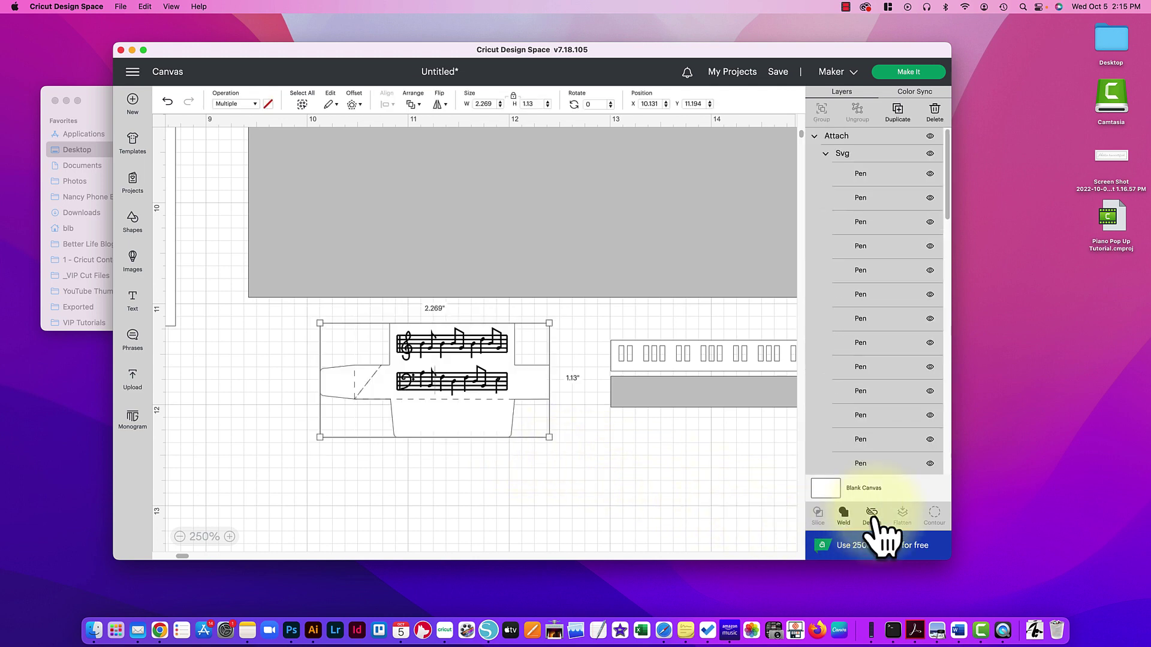
click(560, 477)
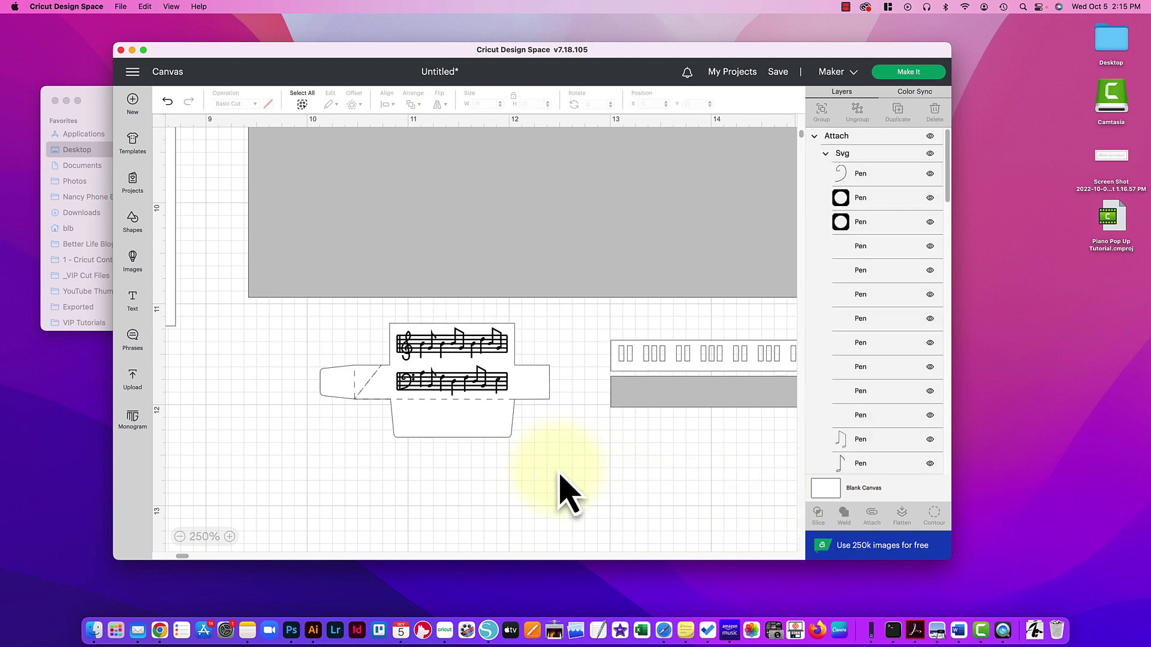
Inspect the card base, piano panel, envelope, sheet-music piece and both keyboard strips one by one for their attached layers.
click(180, 536)
click(179, 536)
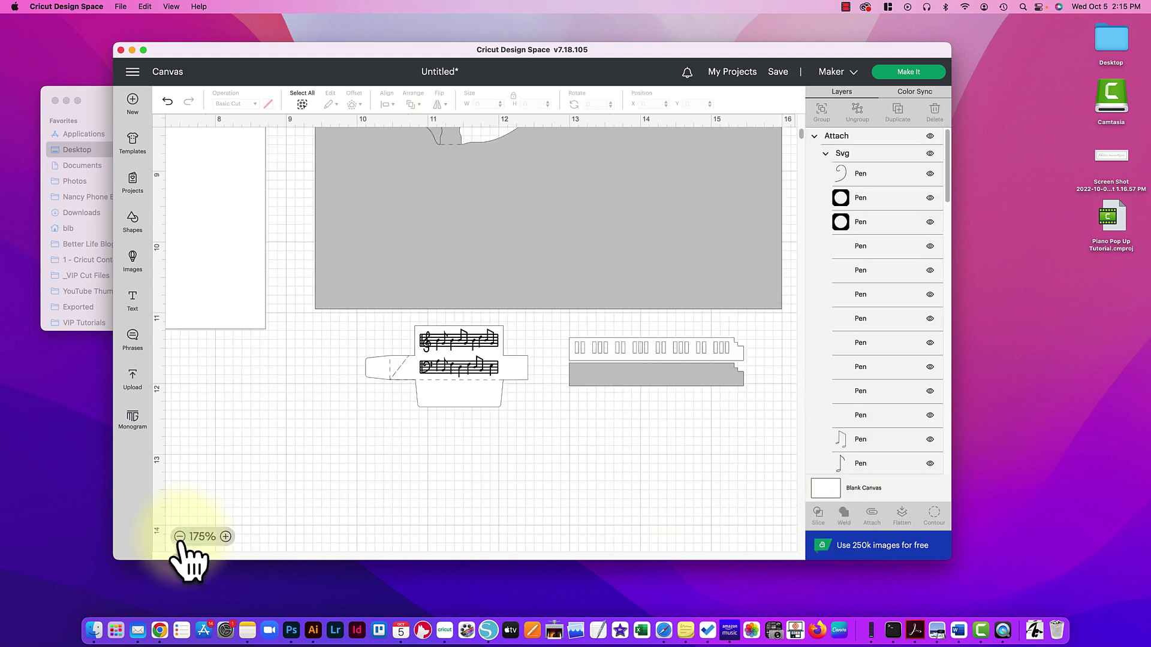
click(179, 537)
click(179, 536)
click(179, 536)
click(179, 537)
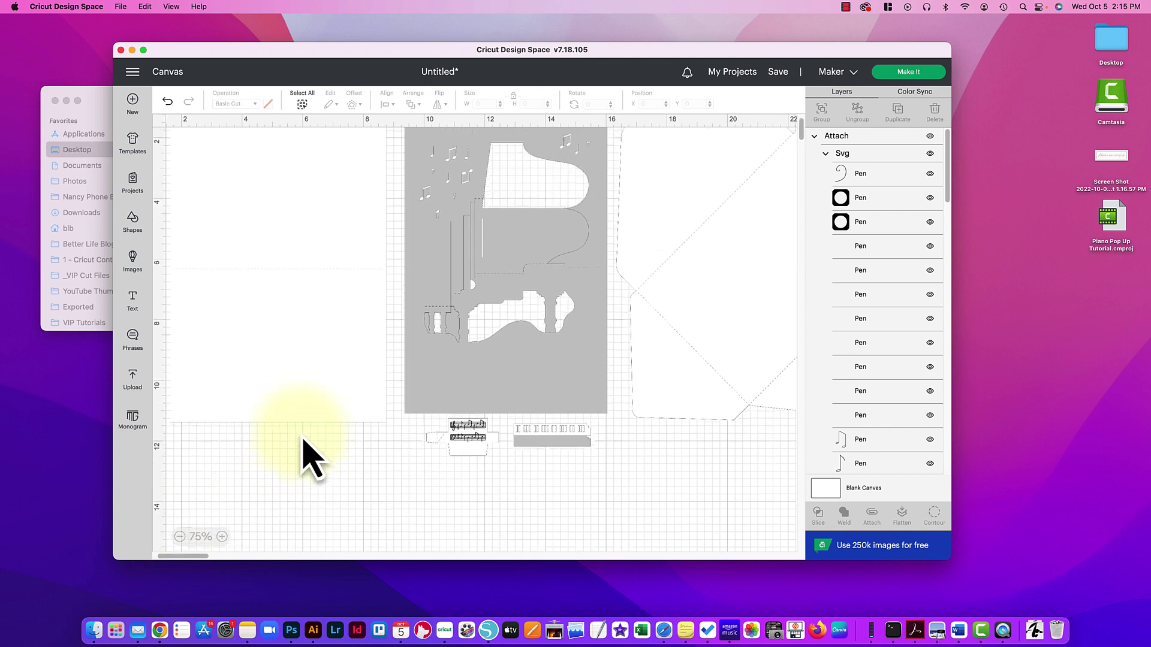
click(346, 337)
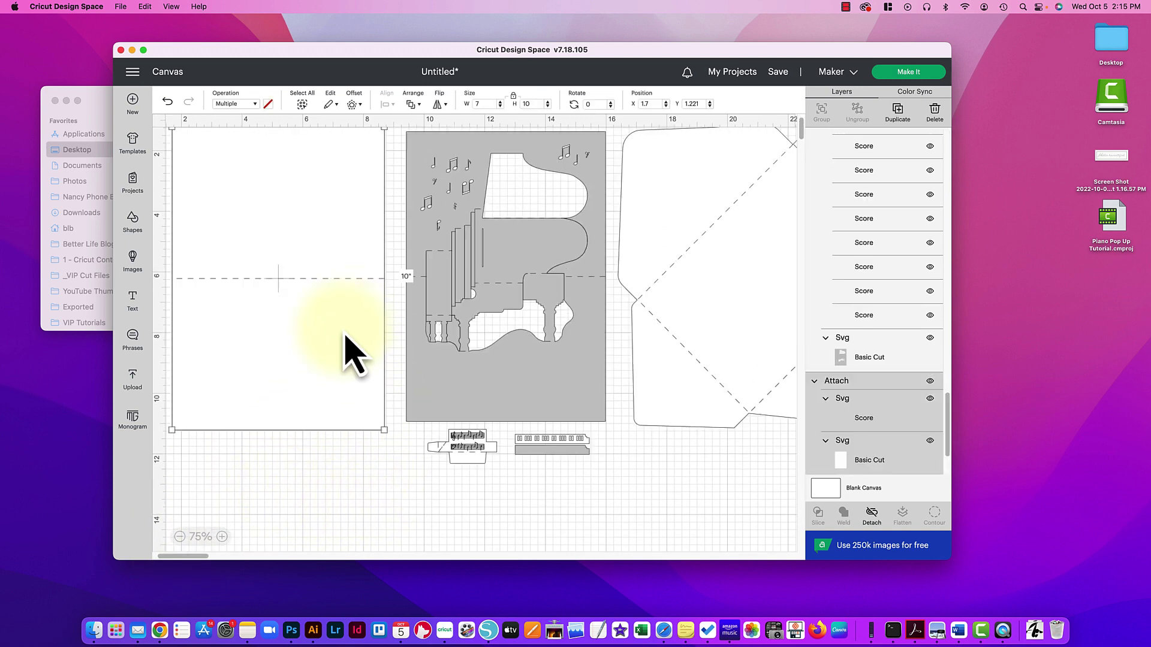
click(179, 536)
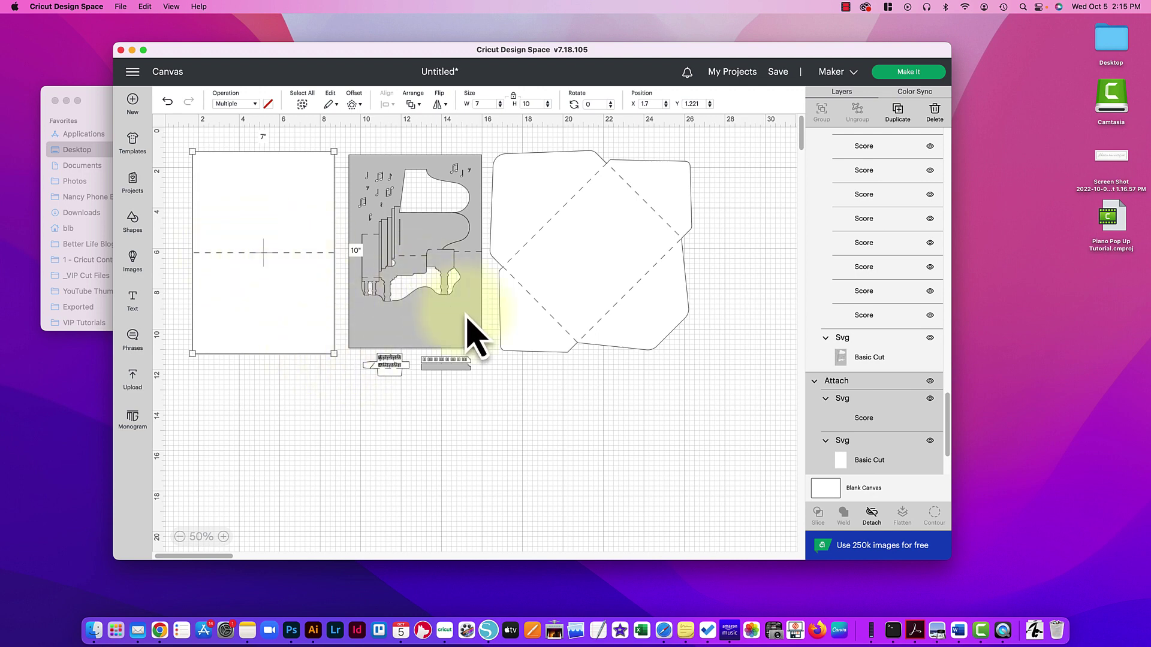
click(472, 260)
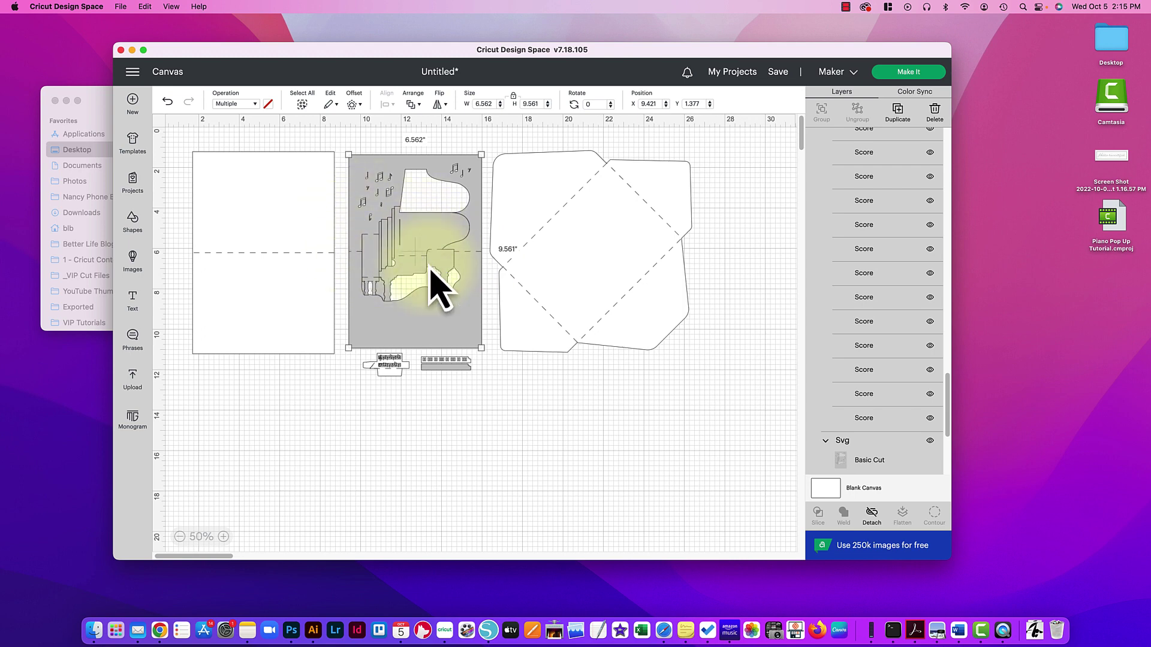
click(645, 259)
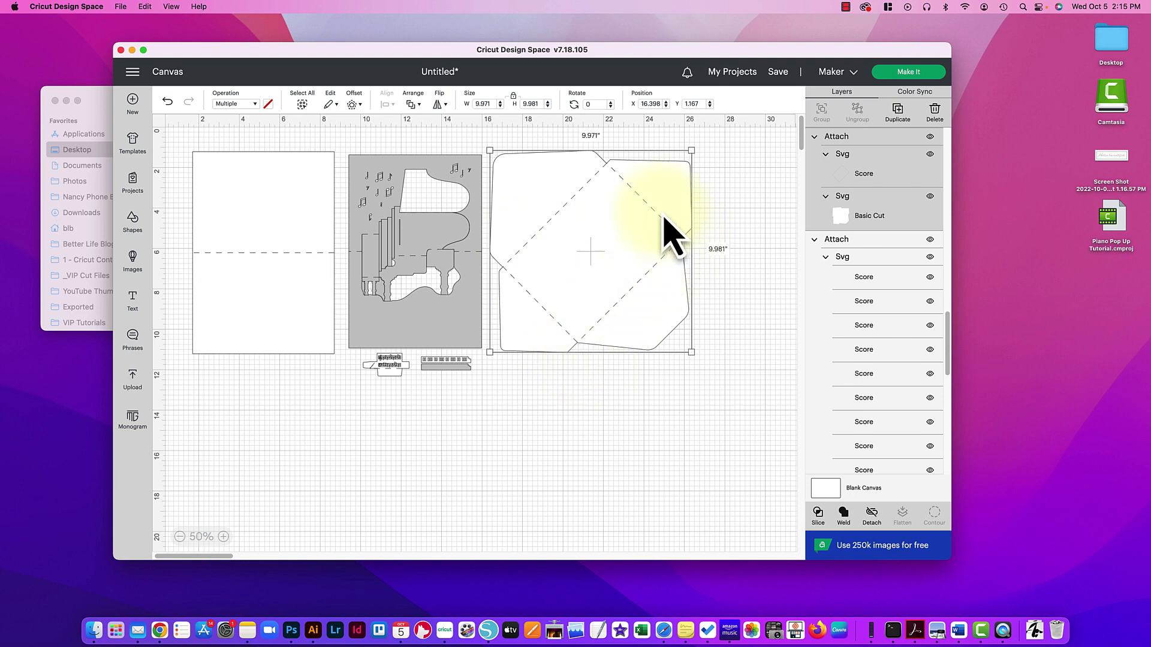
click(522, 471)
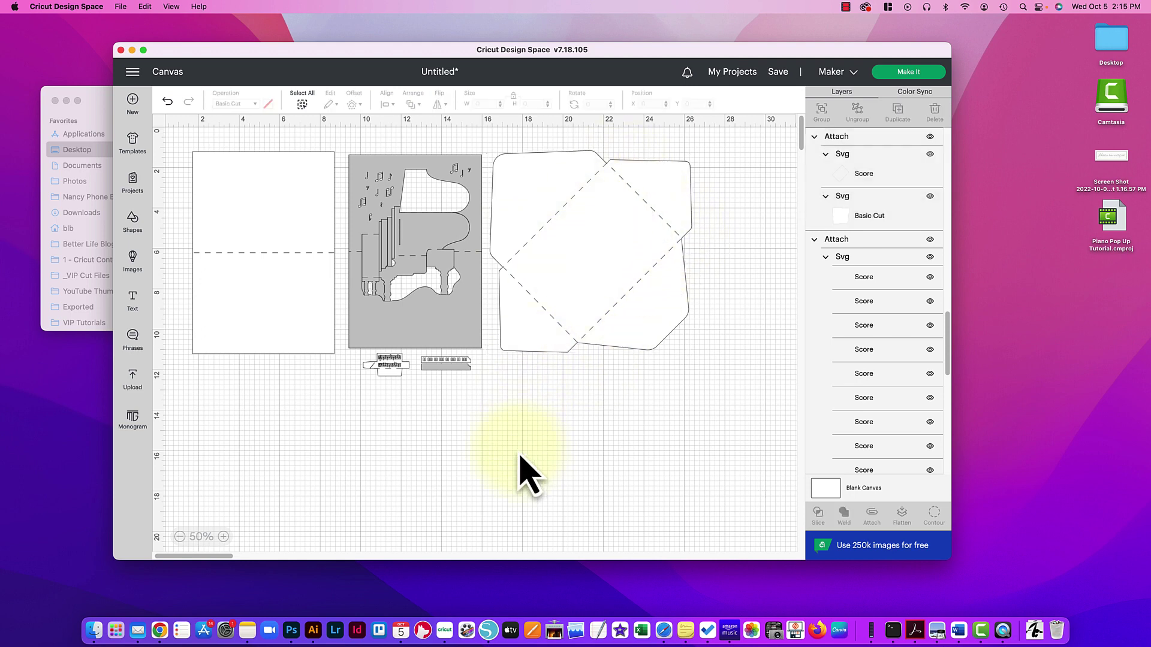
click(388, 372)
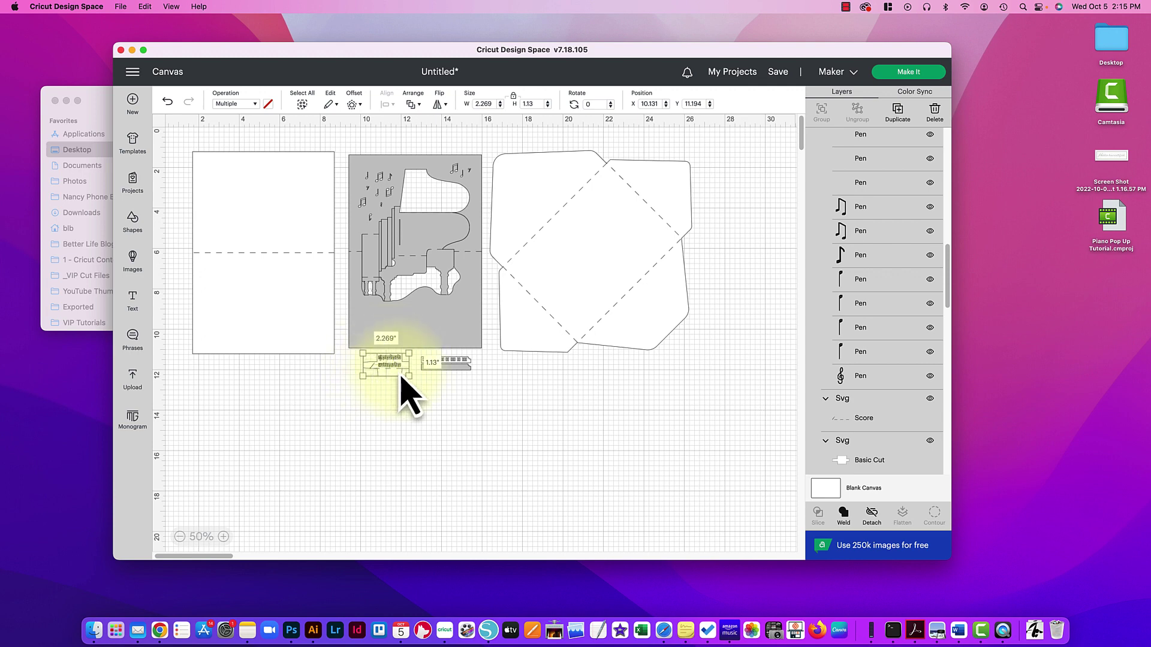
click(519, 390)
click(460, 362)
click(465, 382)
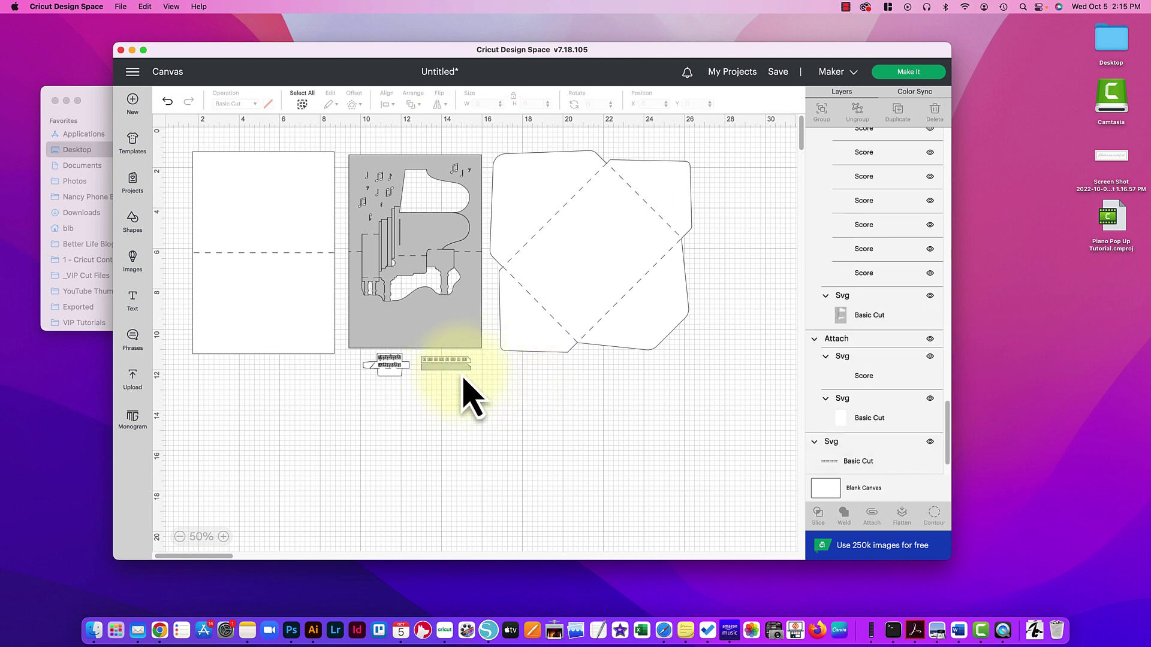
click(461, 368)
click(578, 401)
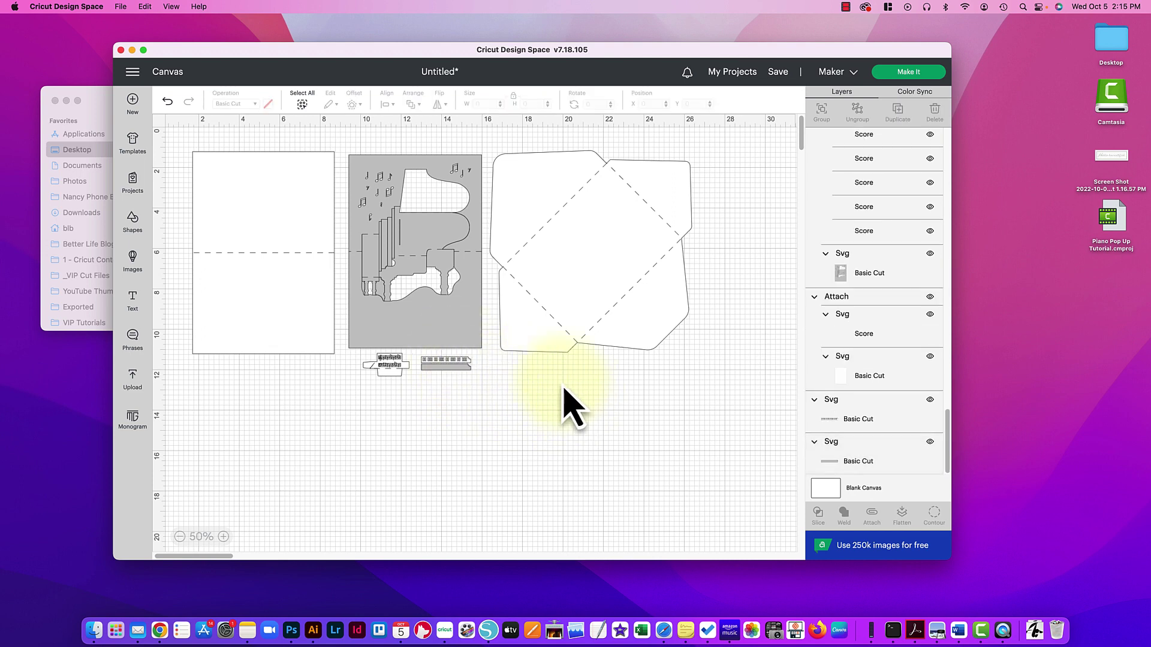
click(548, 346)
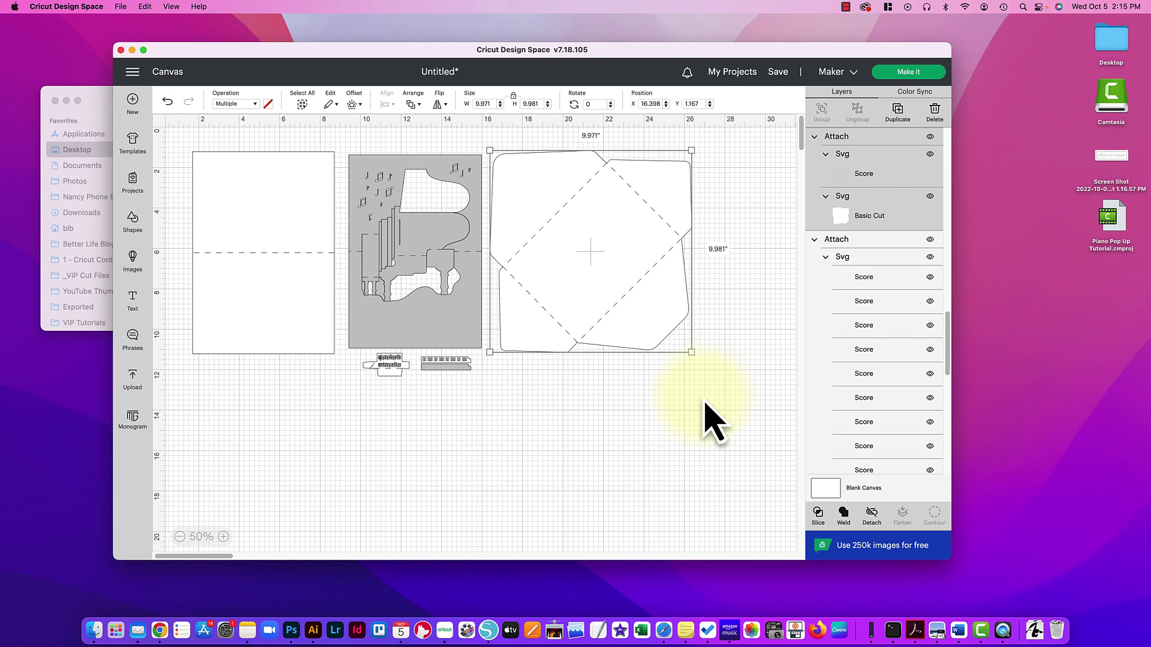
Send the project to mat preparation and place the gray keyboard strip directly below the piano panel on mat 1.
click(908, 73)
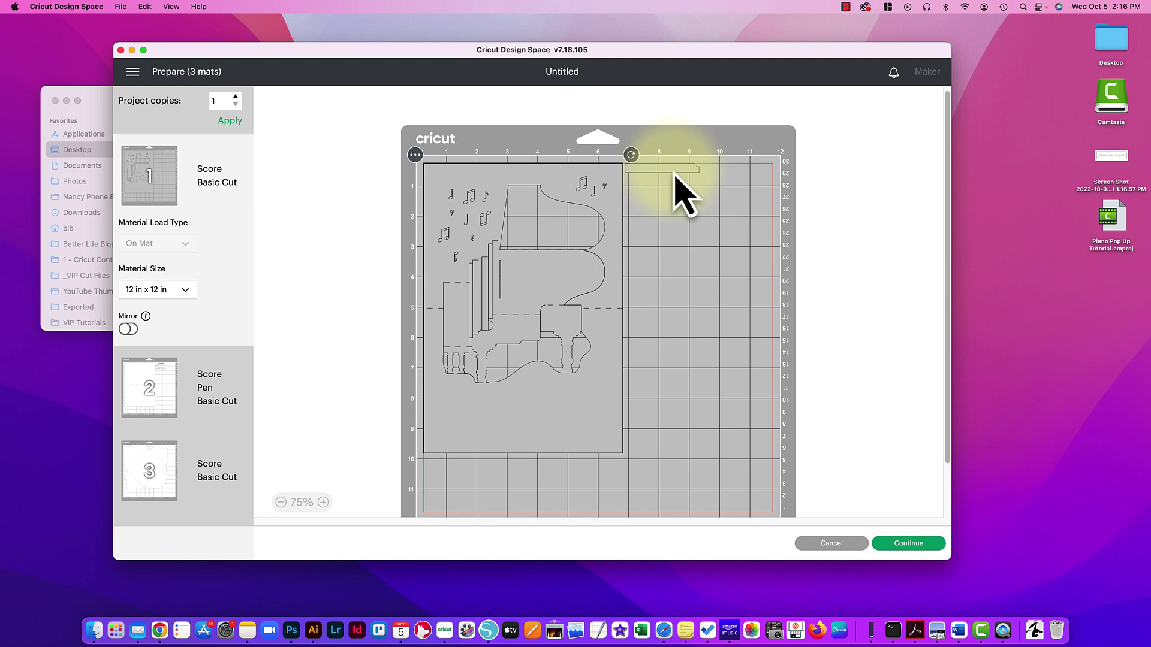
drag(670, 179, 469, 470)
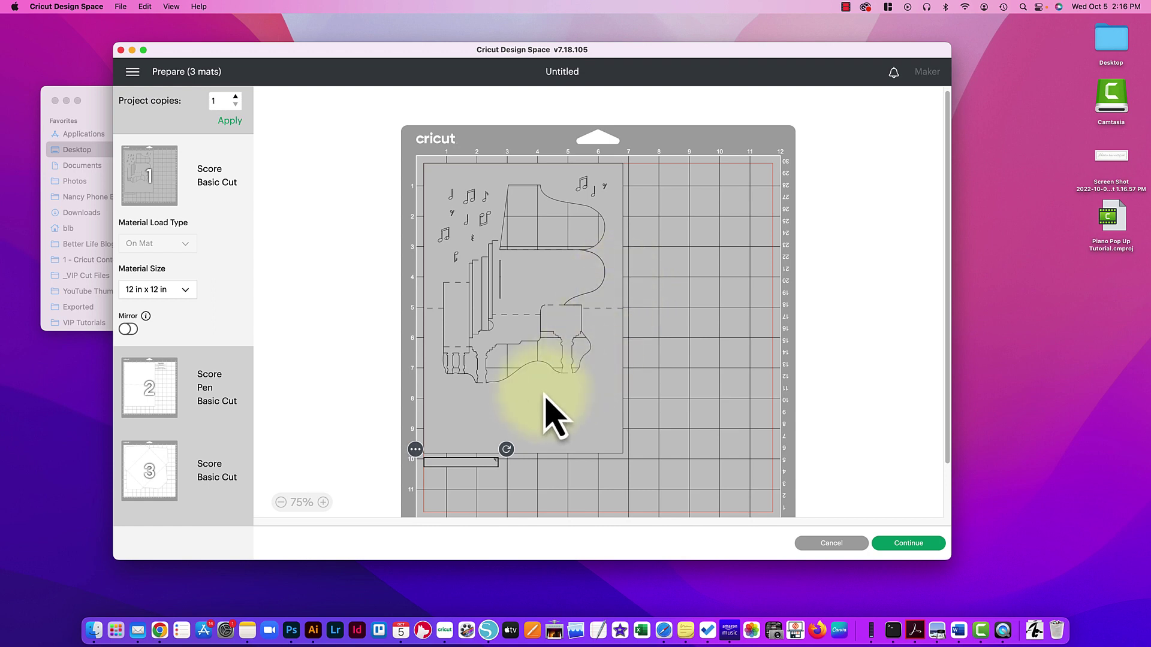
scroll(548, 411, down, 2)
scroll(560, 411, up, 2)
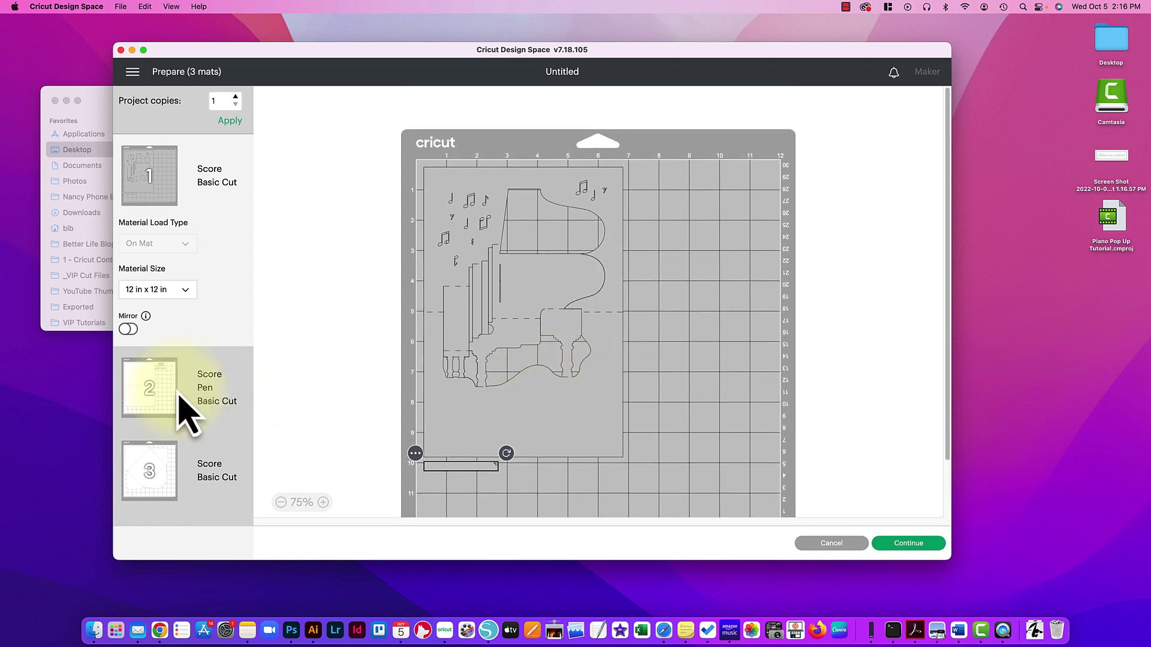
click(157, 393)
click(165, 193)
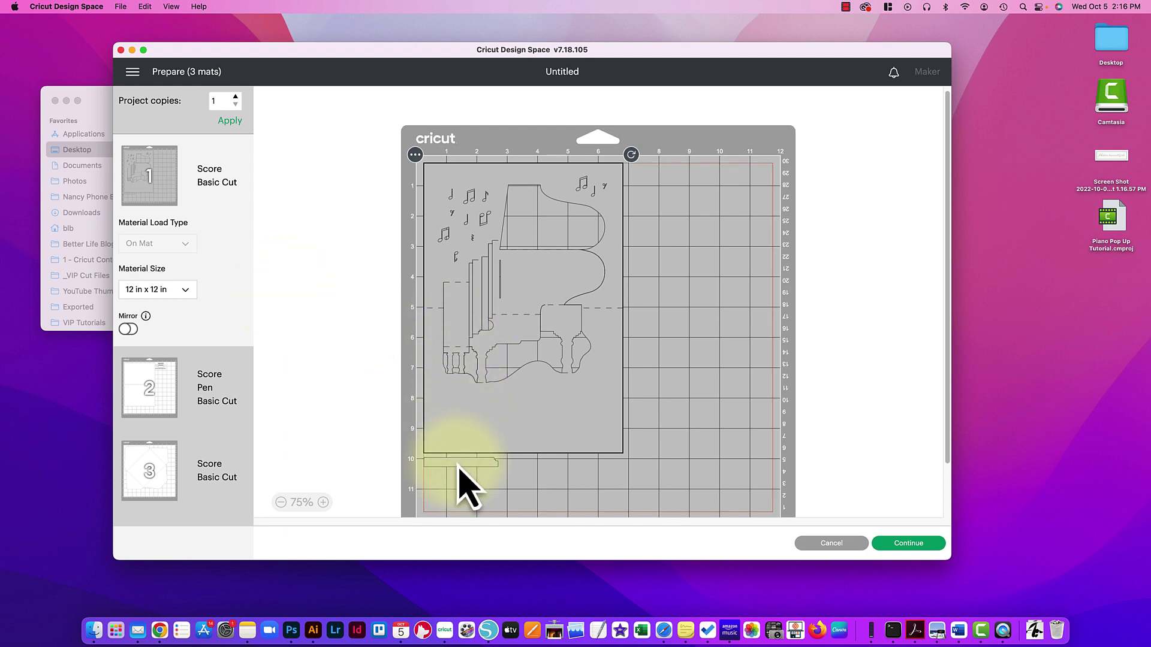
drag(459, 465, 431, 471)
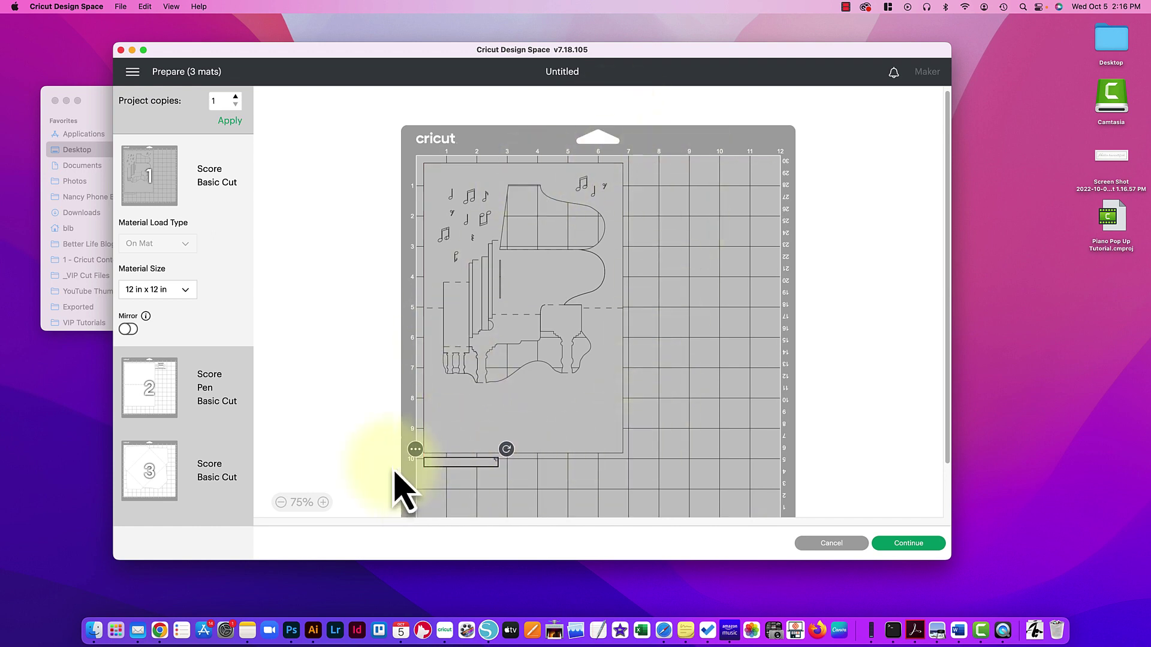
click(360, 444)
On mat 2, move the white piano-key strip below the sheet-music piece and rotate it to vertical beside the card base.
click(142, 395)
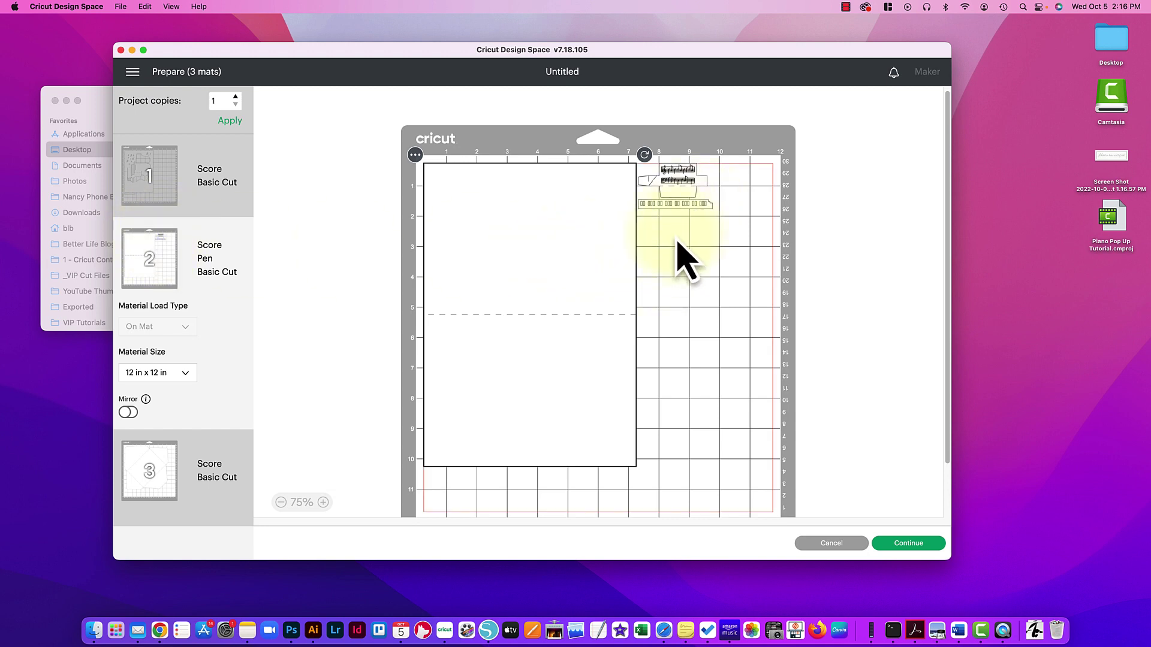
scroll(686, 258, down, 3)
scroll(686, 258, up, 3)
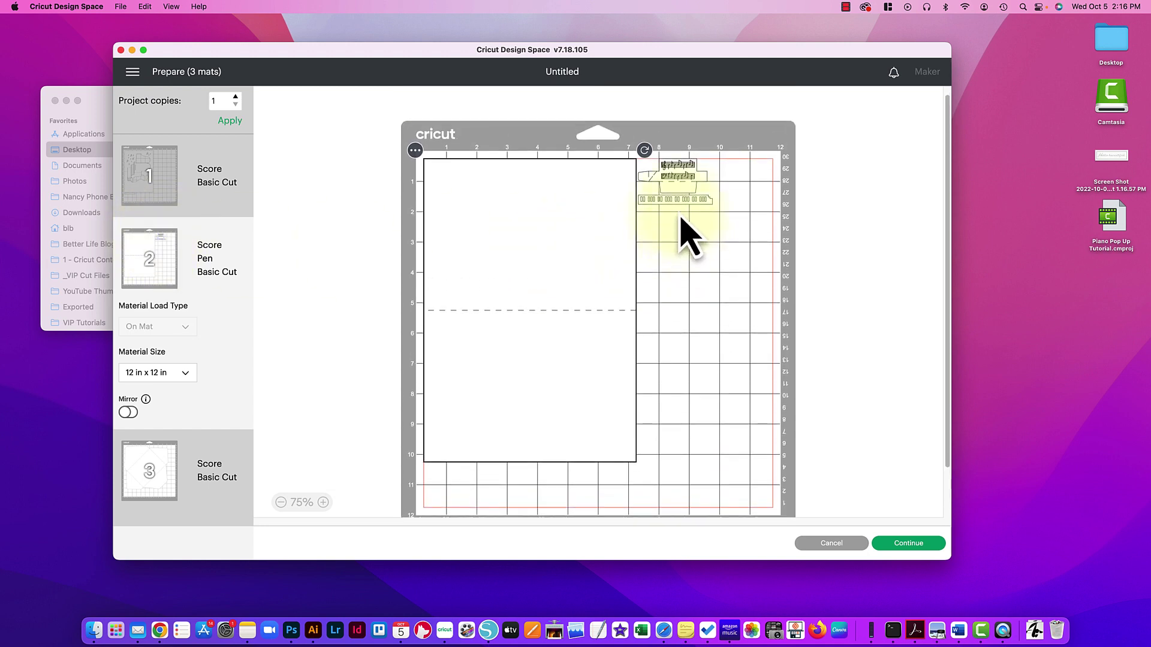
drag(680, 205, 683, 219)
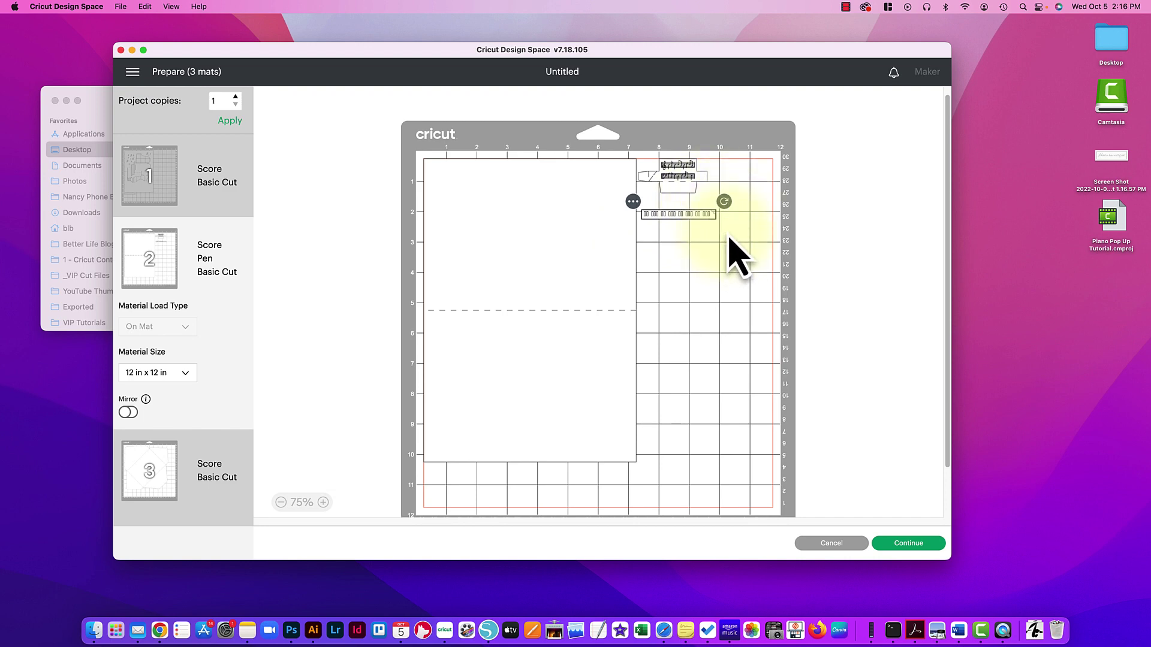
drag(724, 201, 650, 250)
Try the sheet-music piece vertically below the key strip on mat 2, and return it horizontally to the mat's upper edge.
click(695, 186)
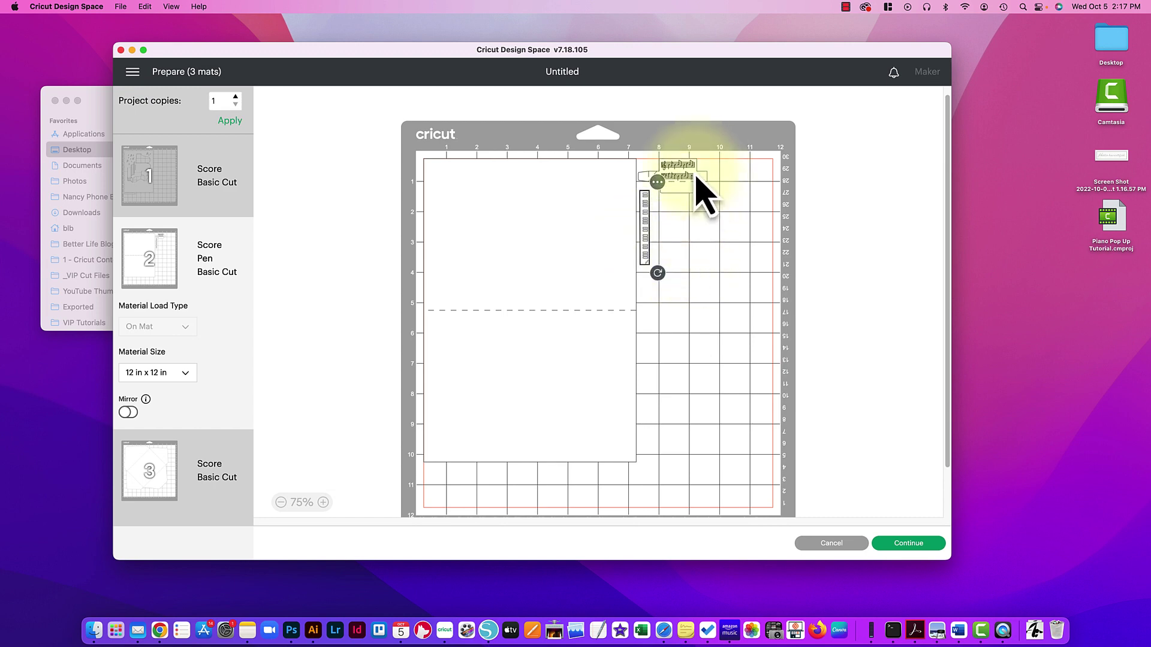
drag(715, 150, 698, 219)
drag(676, 179, 662, 306)
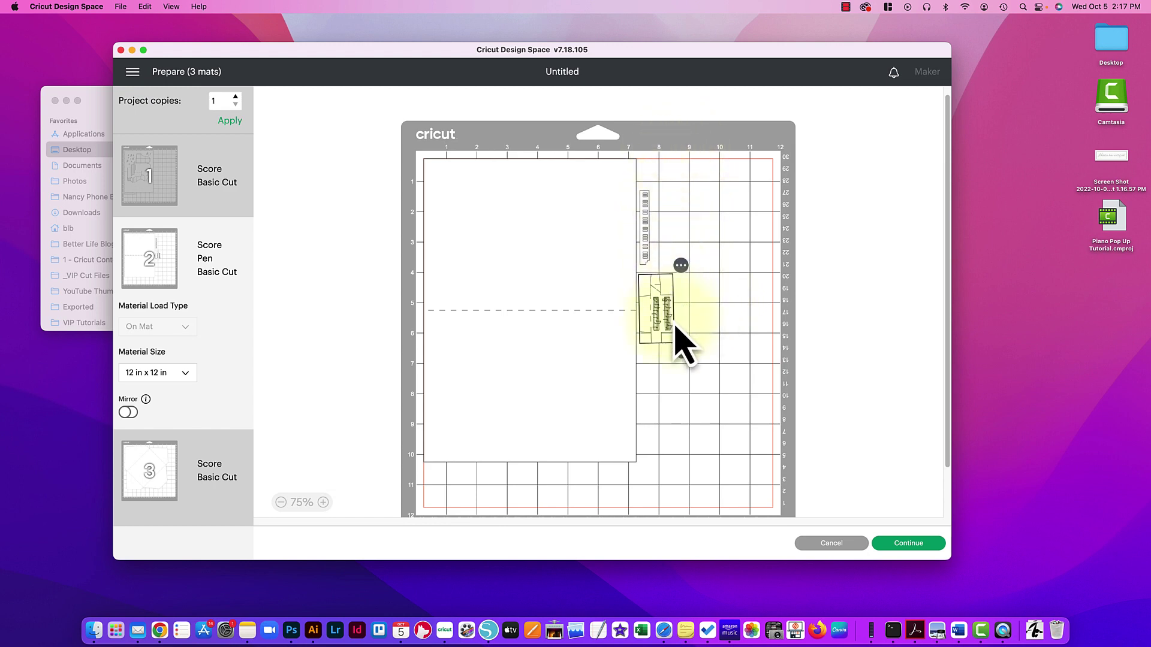
drag(664, 330, 673, 329)
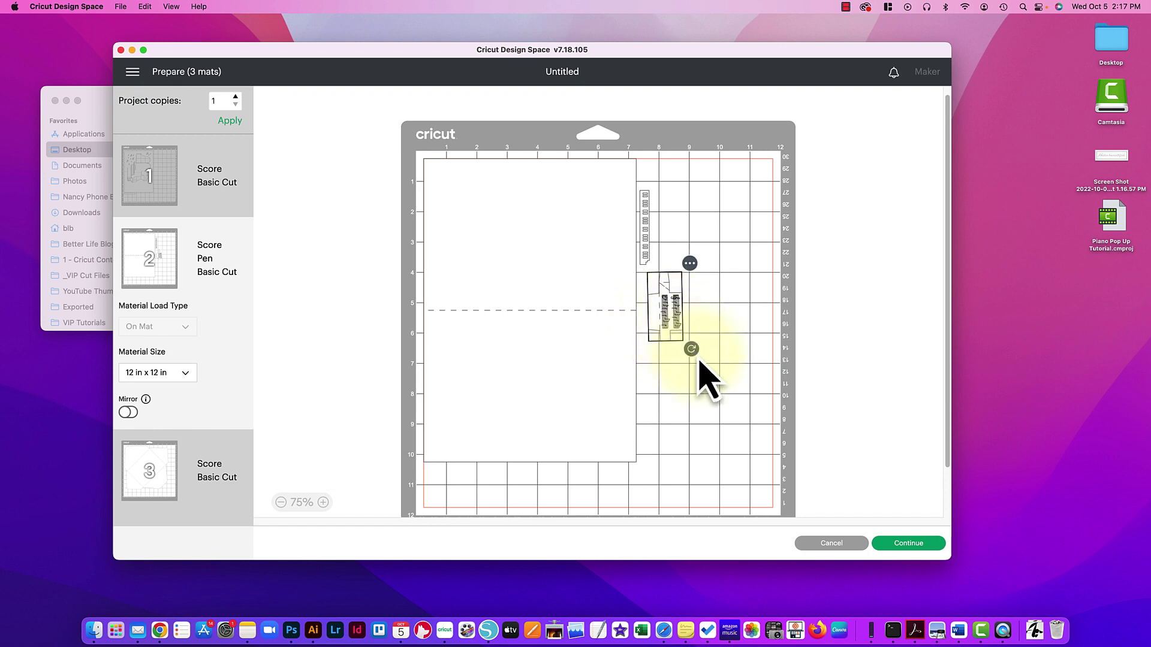
drag(692, 350, 725, 268)
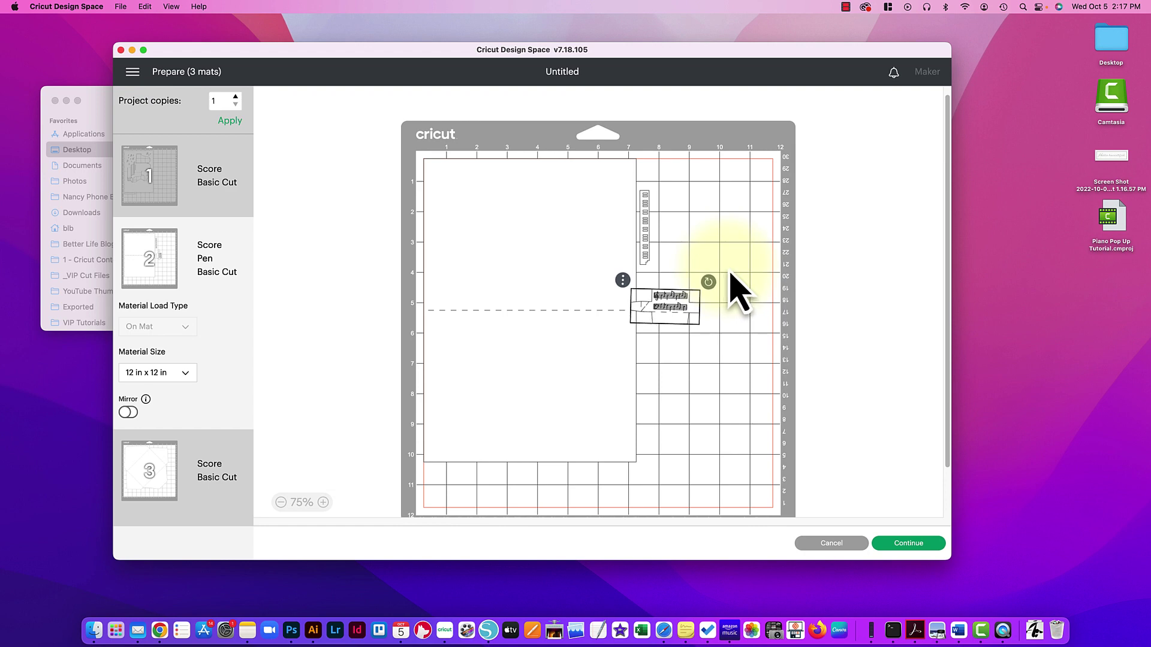
drag(682, 308, 689, 174)
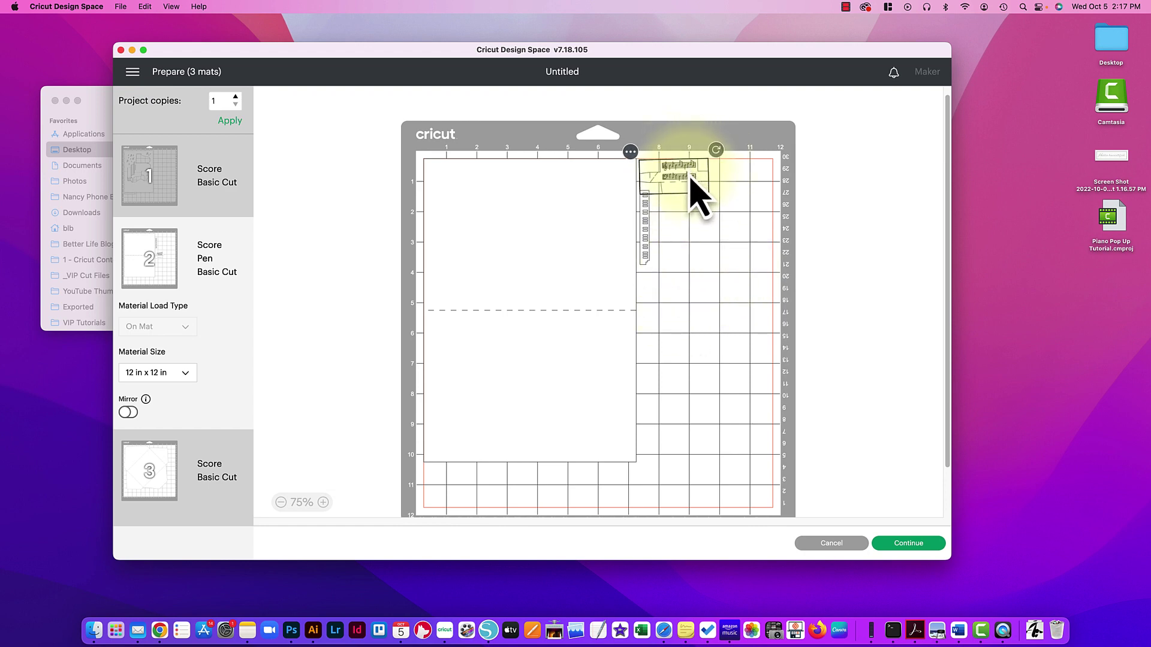
click(763, 282)
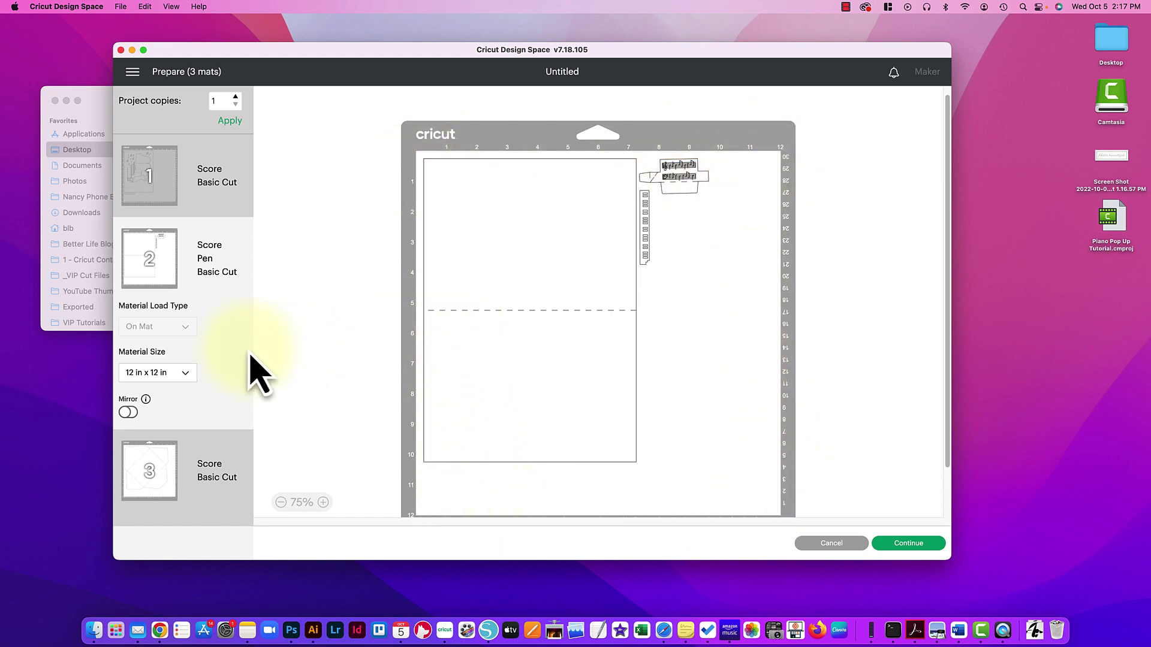
Review the envelope layout on mat 3 and return to mat 1.
click(151, 470)
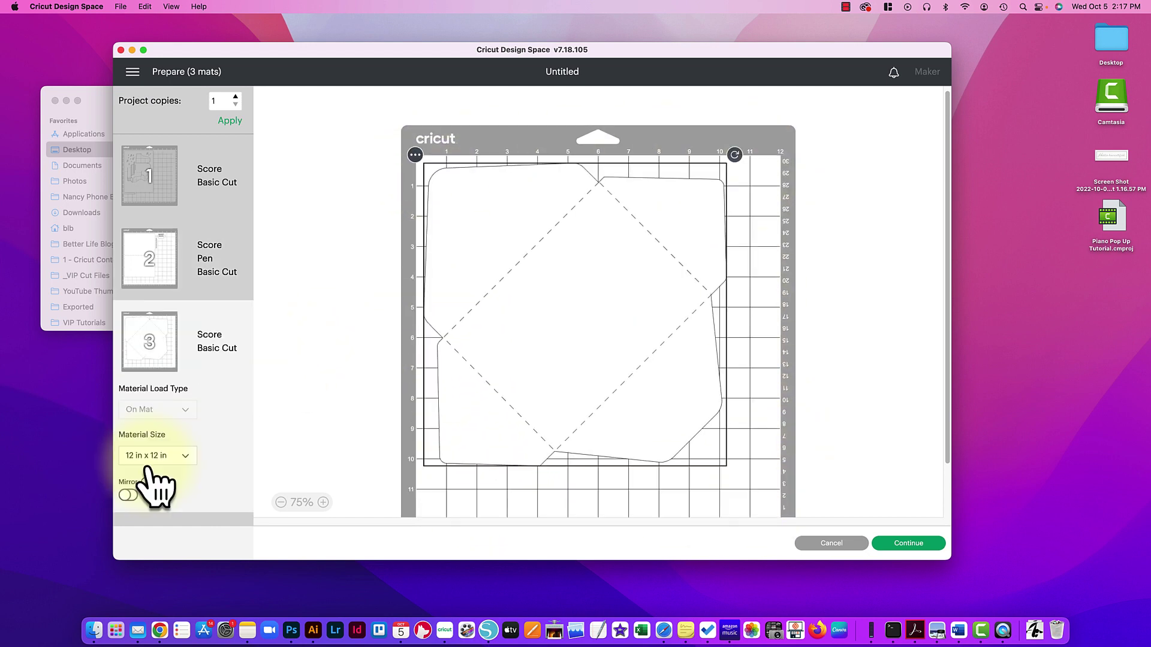
click(557, 405)
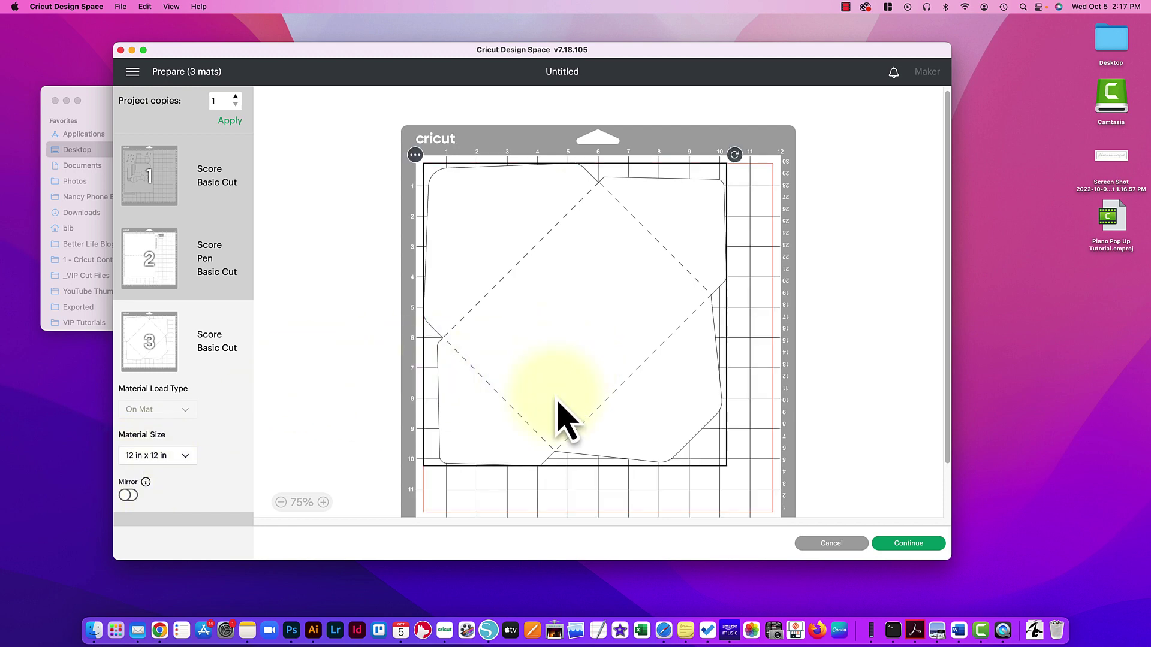
click(159, 199)
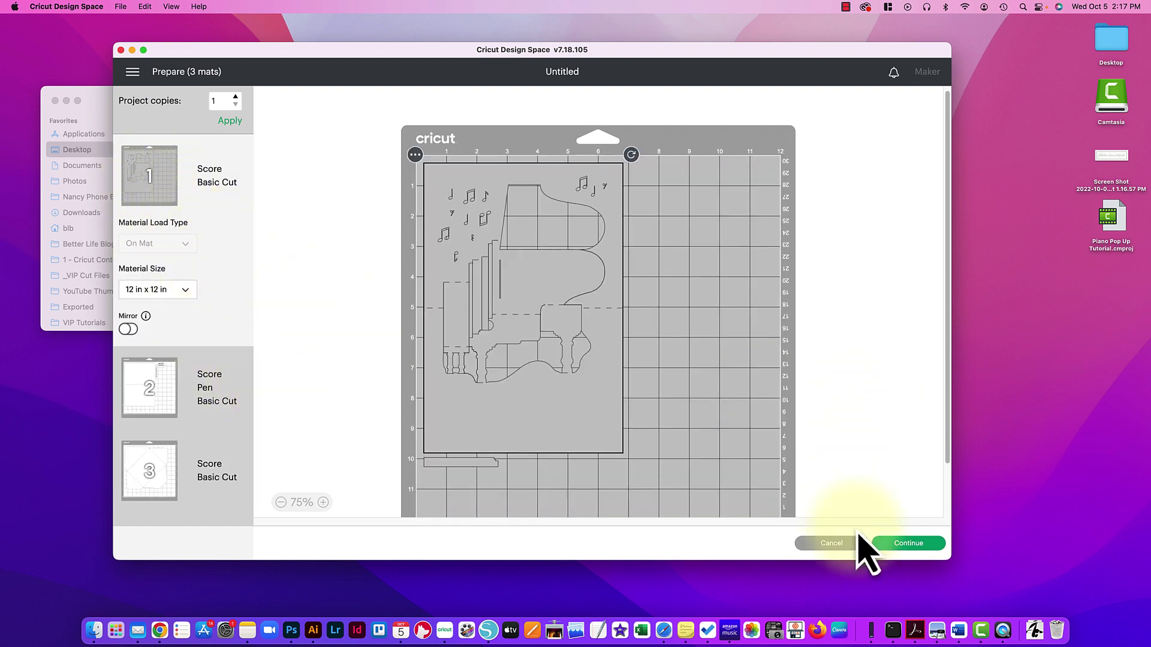
Continue to the make stage, preview the layouts of mats 1, 2 and 3, and return to mat 1.
click(912, 546)
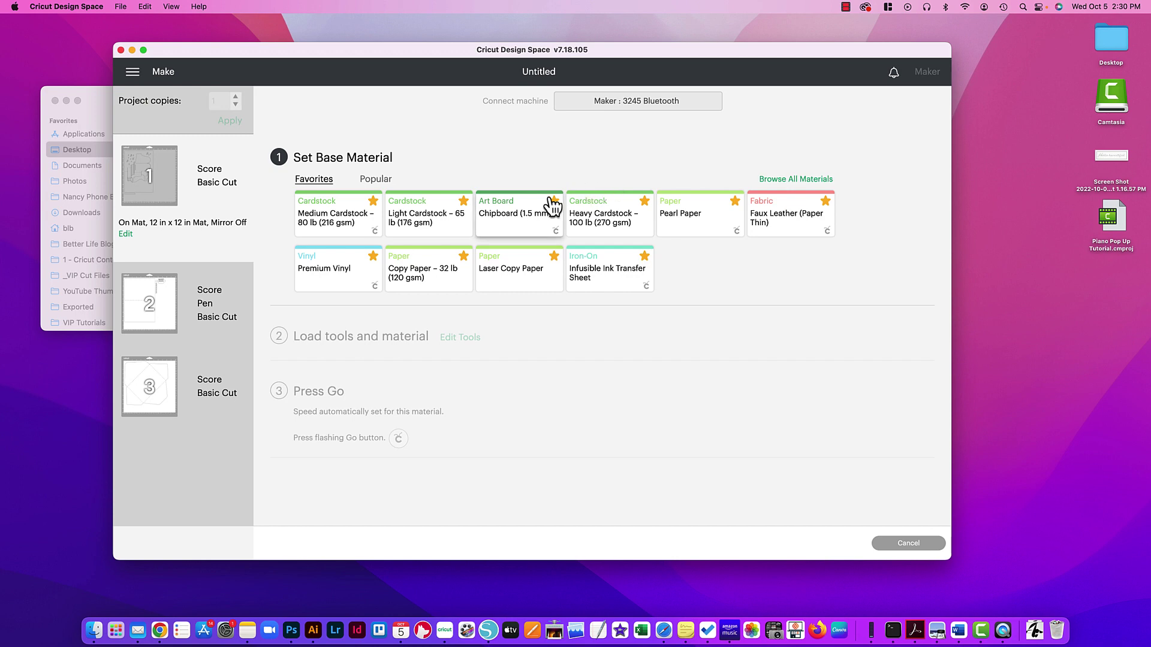
mouse_move(133, 190)
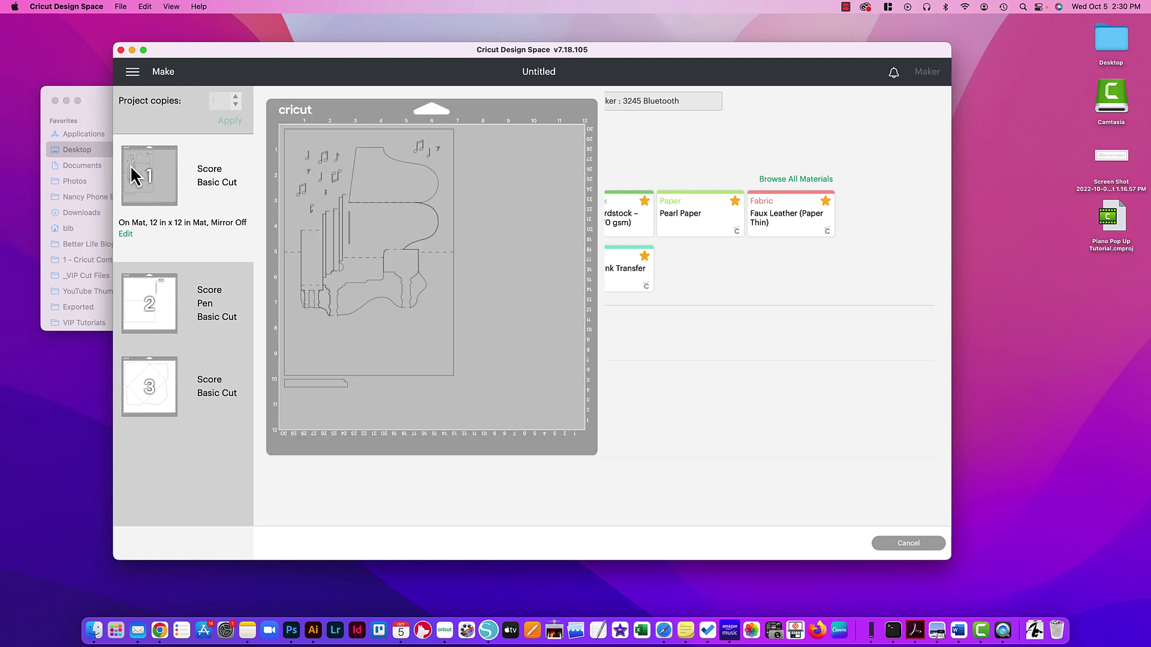
click(149, 297)
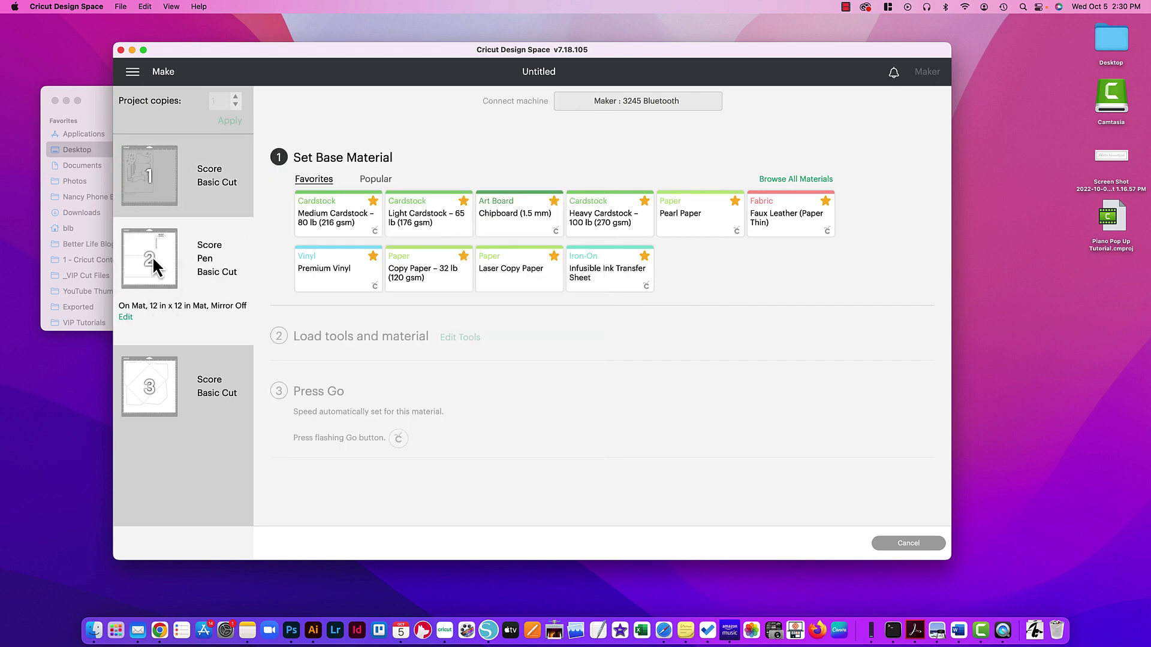
mouse_move(155, 264)
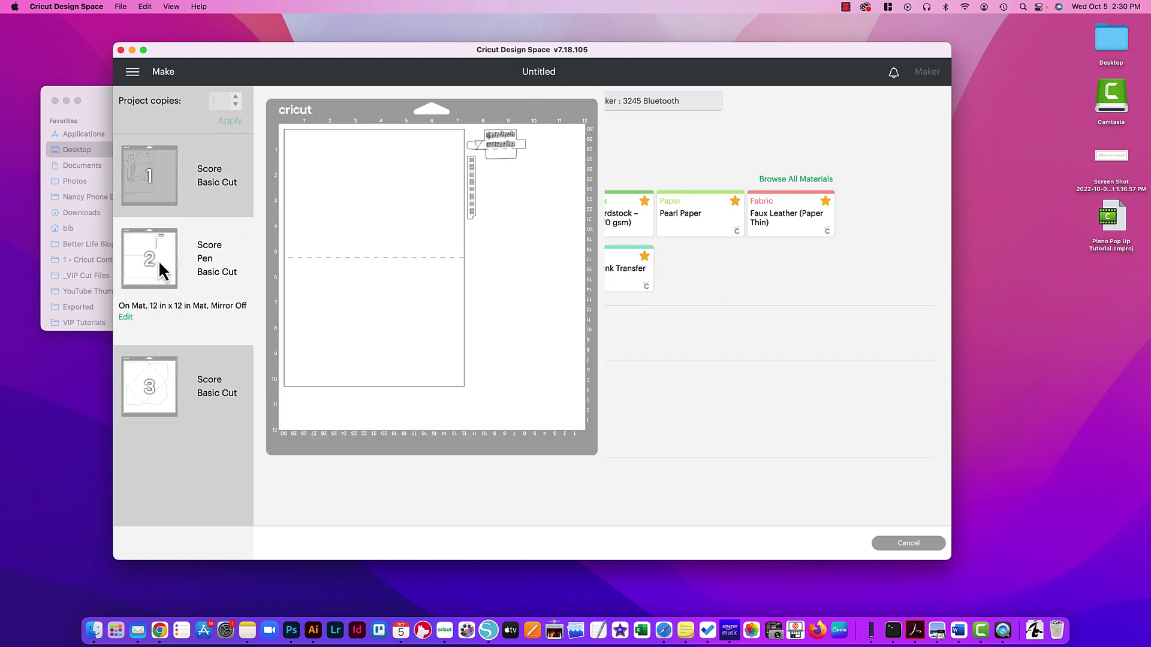
click(145, 379)
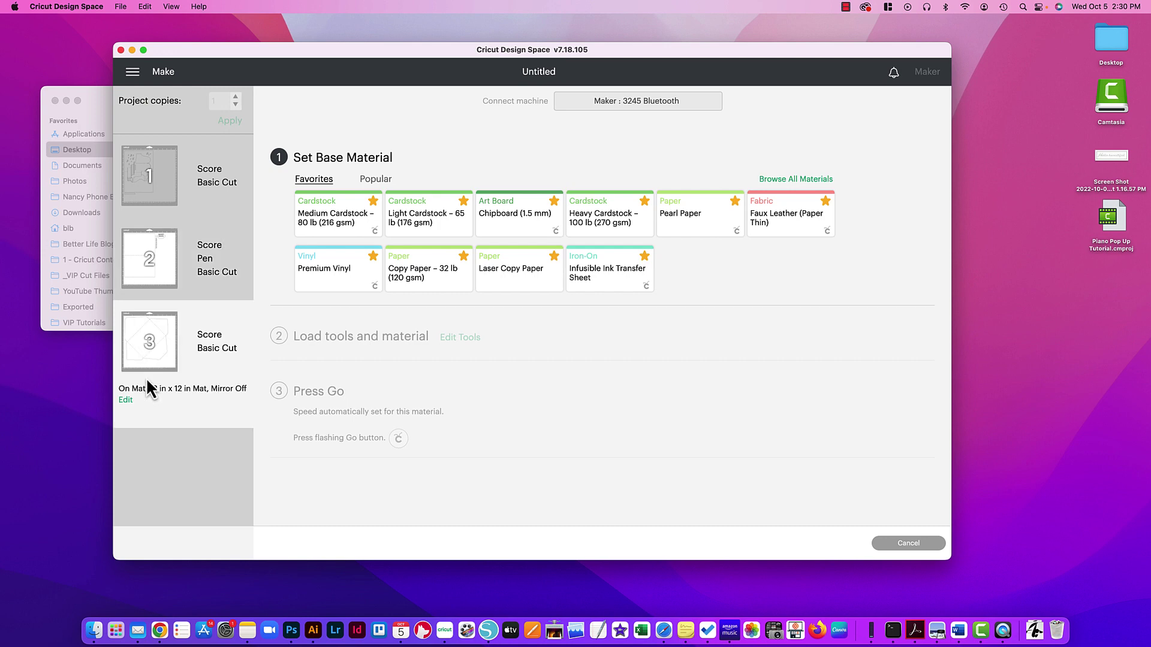
mouse_move(152, 326)
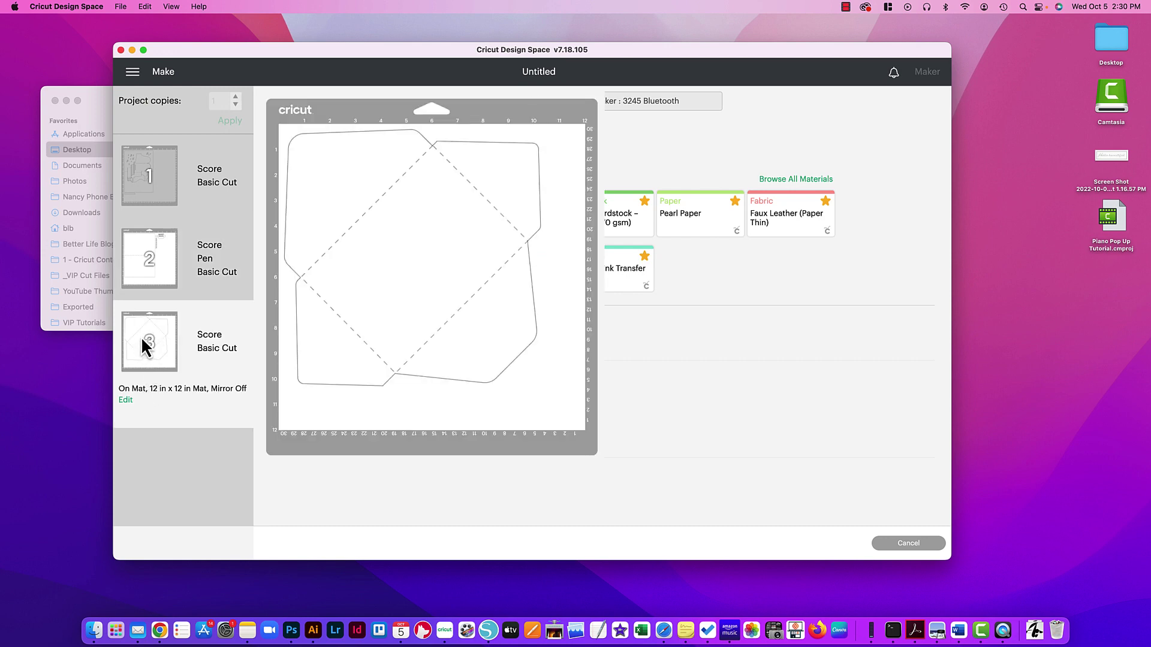
click(147, 175)
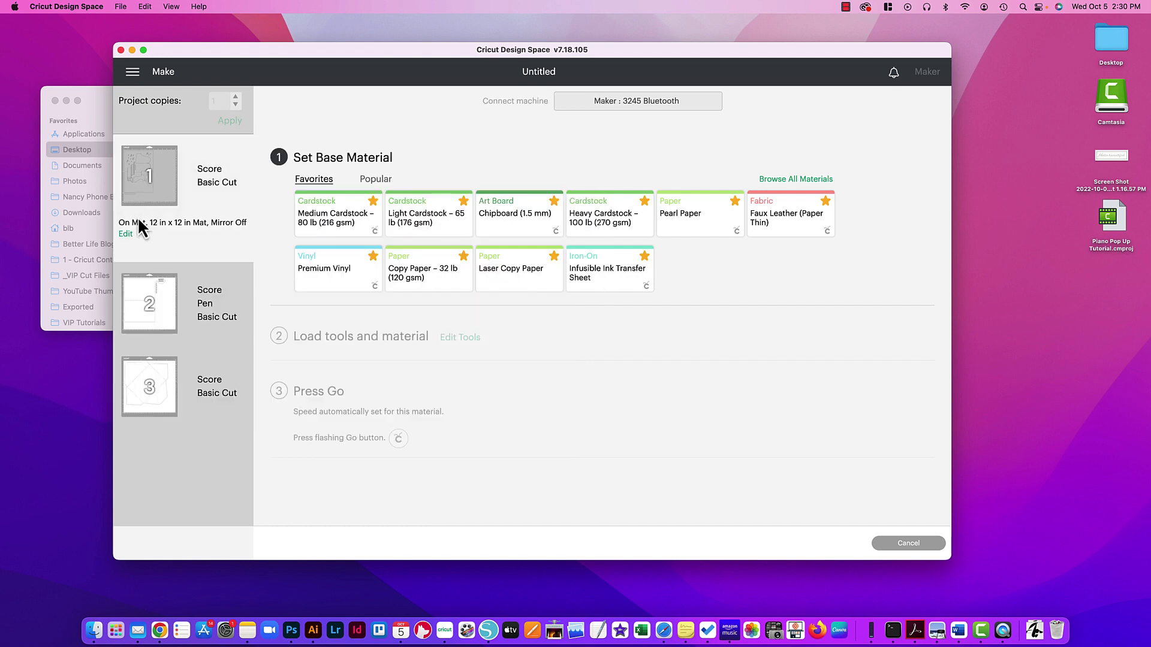
Set mat 1's base material to Heavy Cardstock – 100 lb (270 gsm) and change the scoring tool to the Scoring Stylus.
click(602, 231)
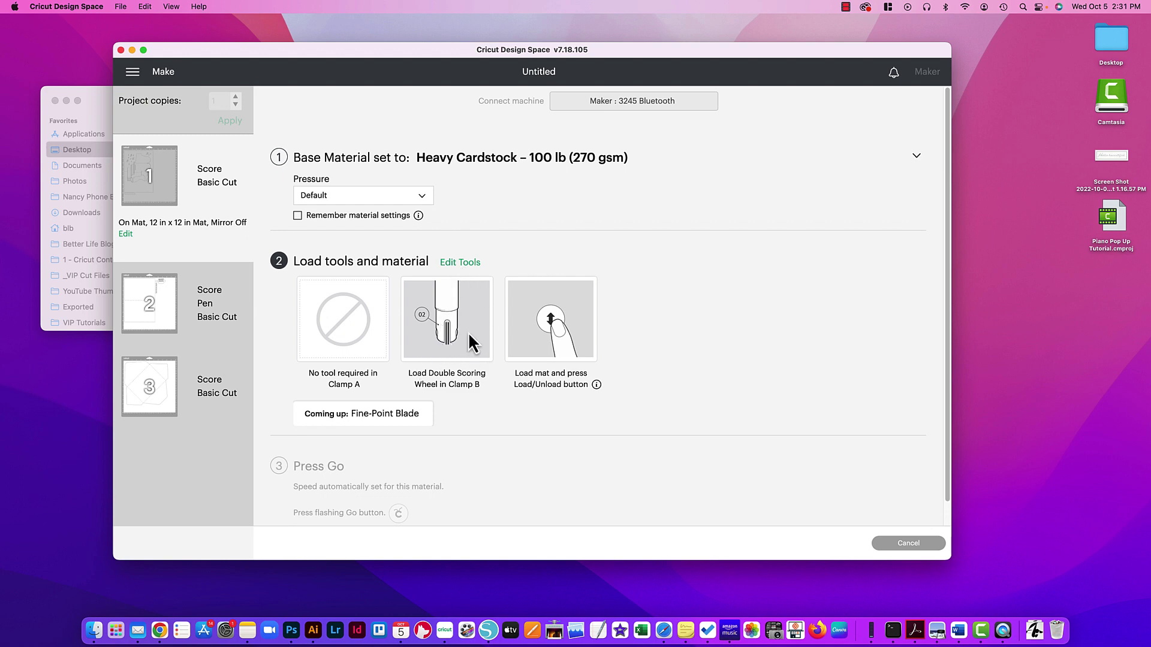
click(462, 264)
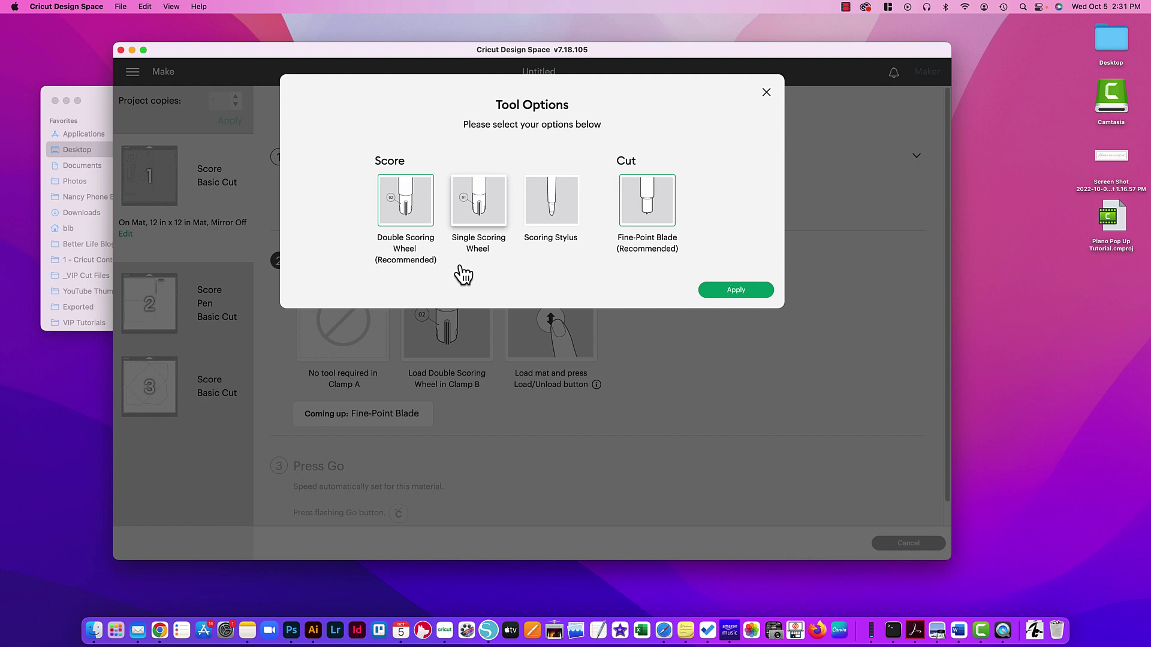
click(556, 221)
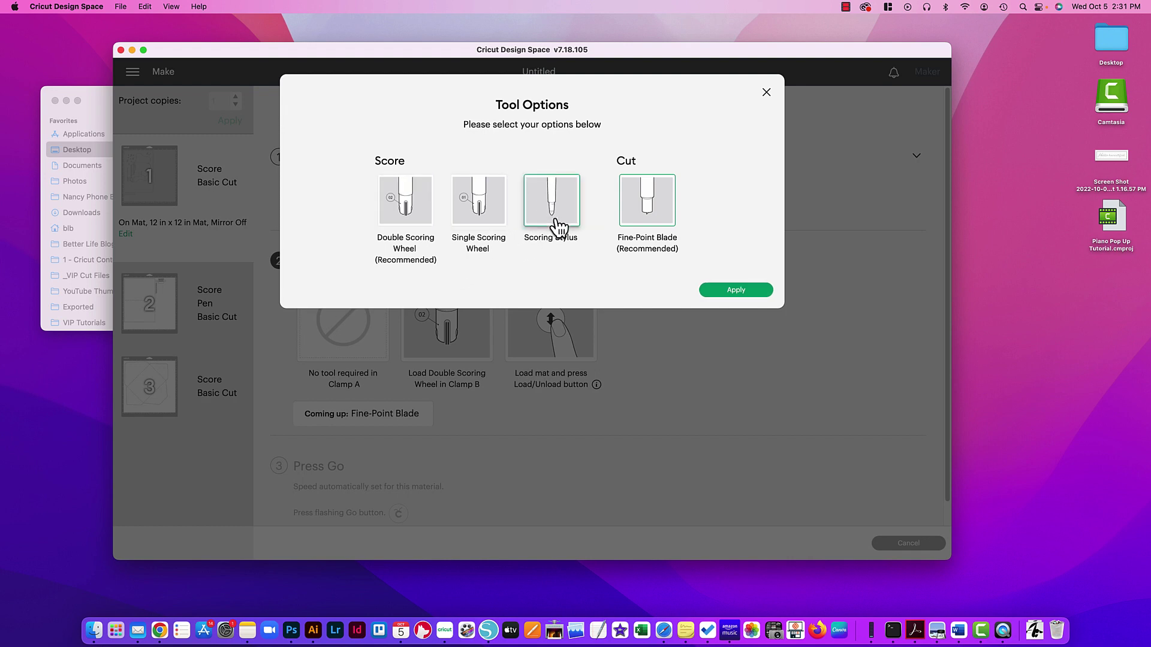
click(739, 292)
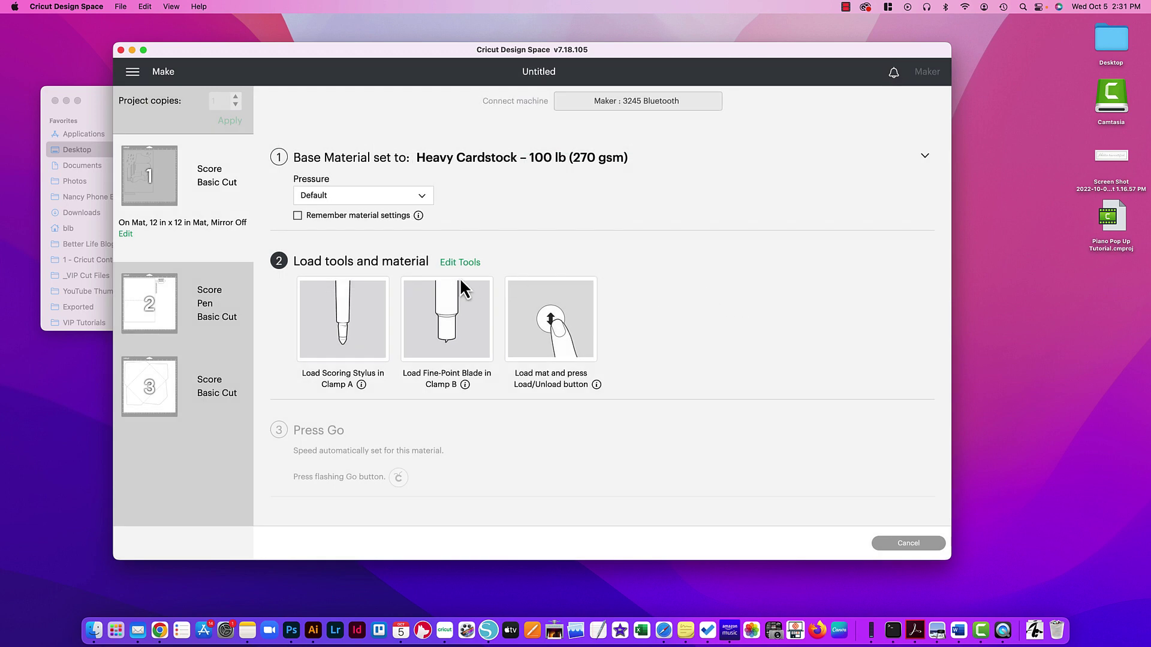